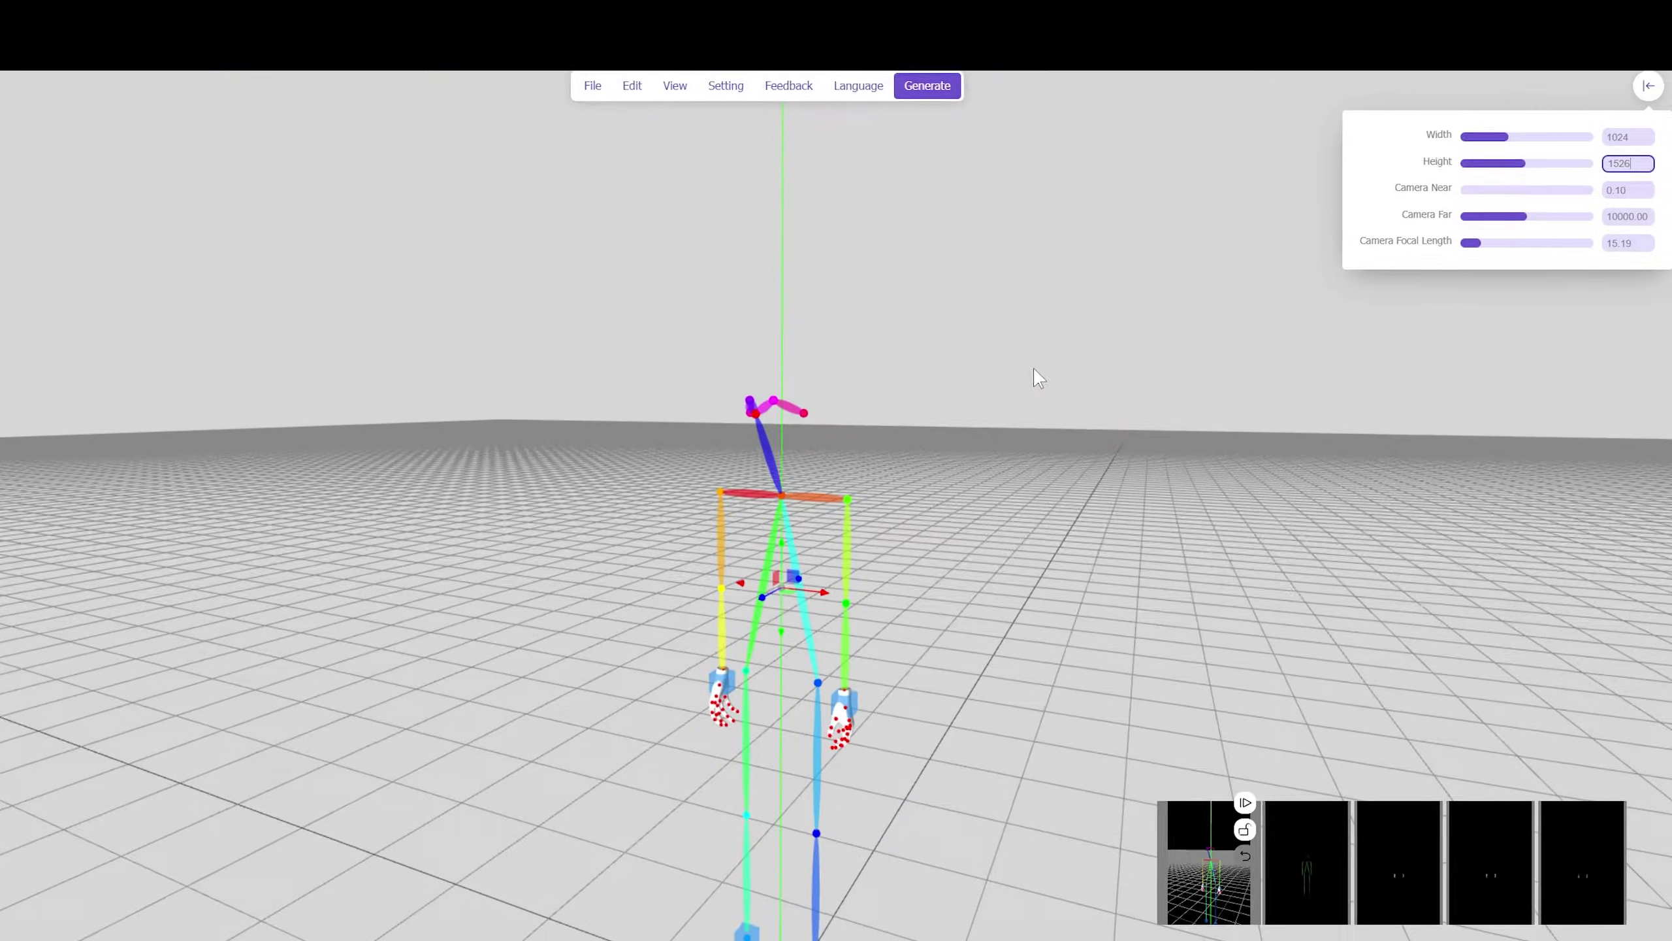
Step: Raise the skeleton's orange-yellow arm into a waving pose by rotating its shoulder and elbow joints
scroll(878, 557, "up", 5)
left_click(786, 403)
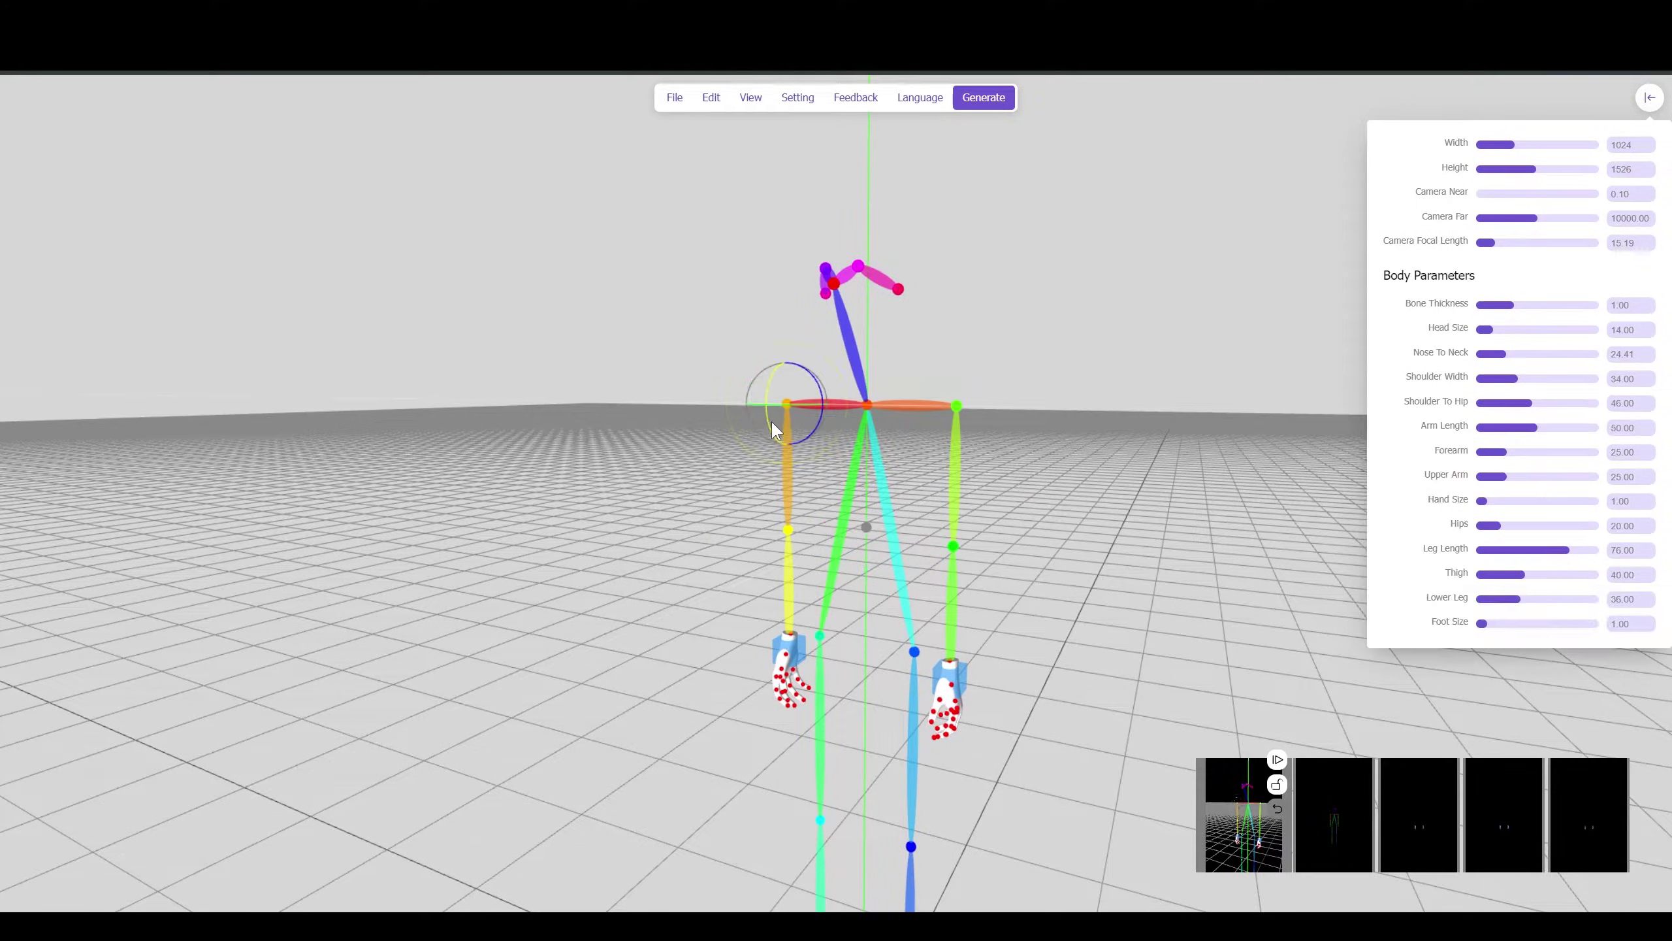
left_click_drag(771, 419, 802, 342)
left_click(727, 321)
left_click_drag(732, 297, 732, 339)
scroll(742, 465, "down", 2)
left_click_drag(742, 465, 933, 491)
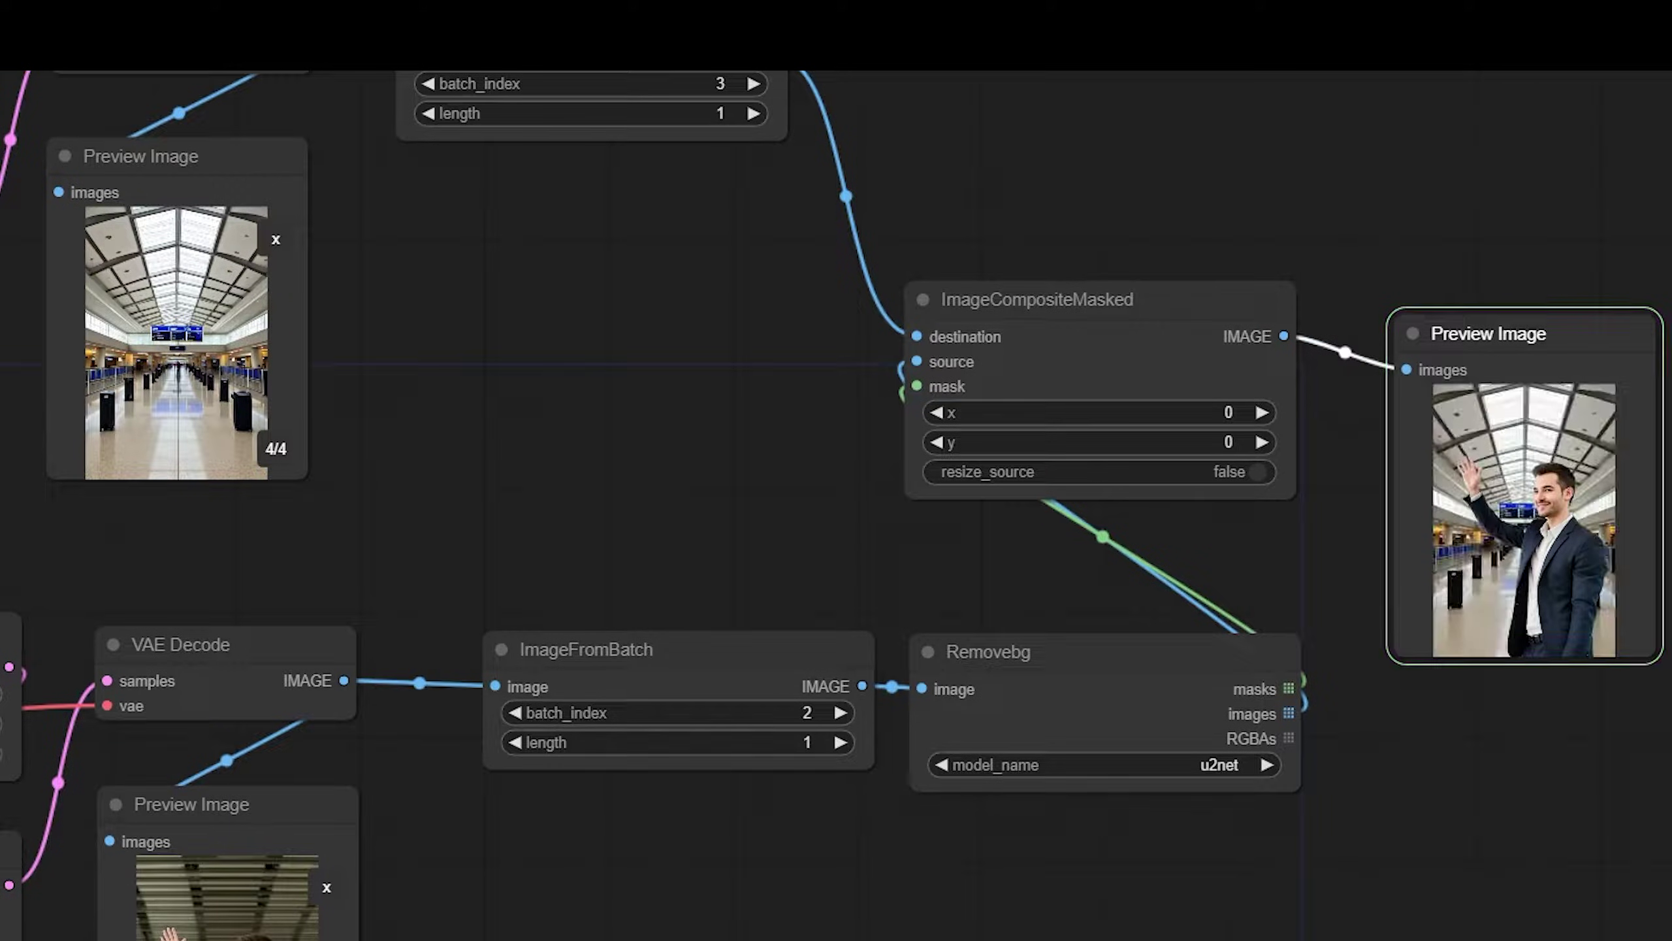
Step: Mask the woman, the suitcase and the floor in front of them in the airport image, and save the mask to the node
scroll(1613, 537, "up", 12)
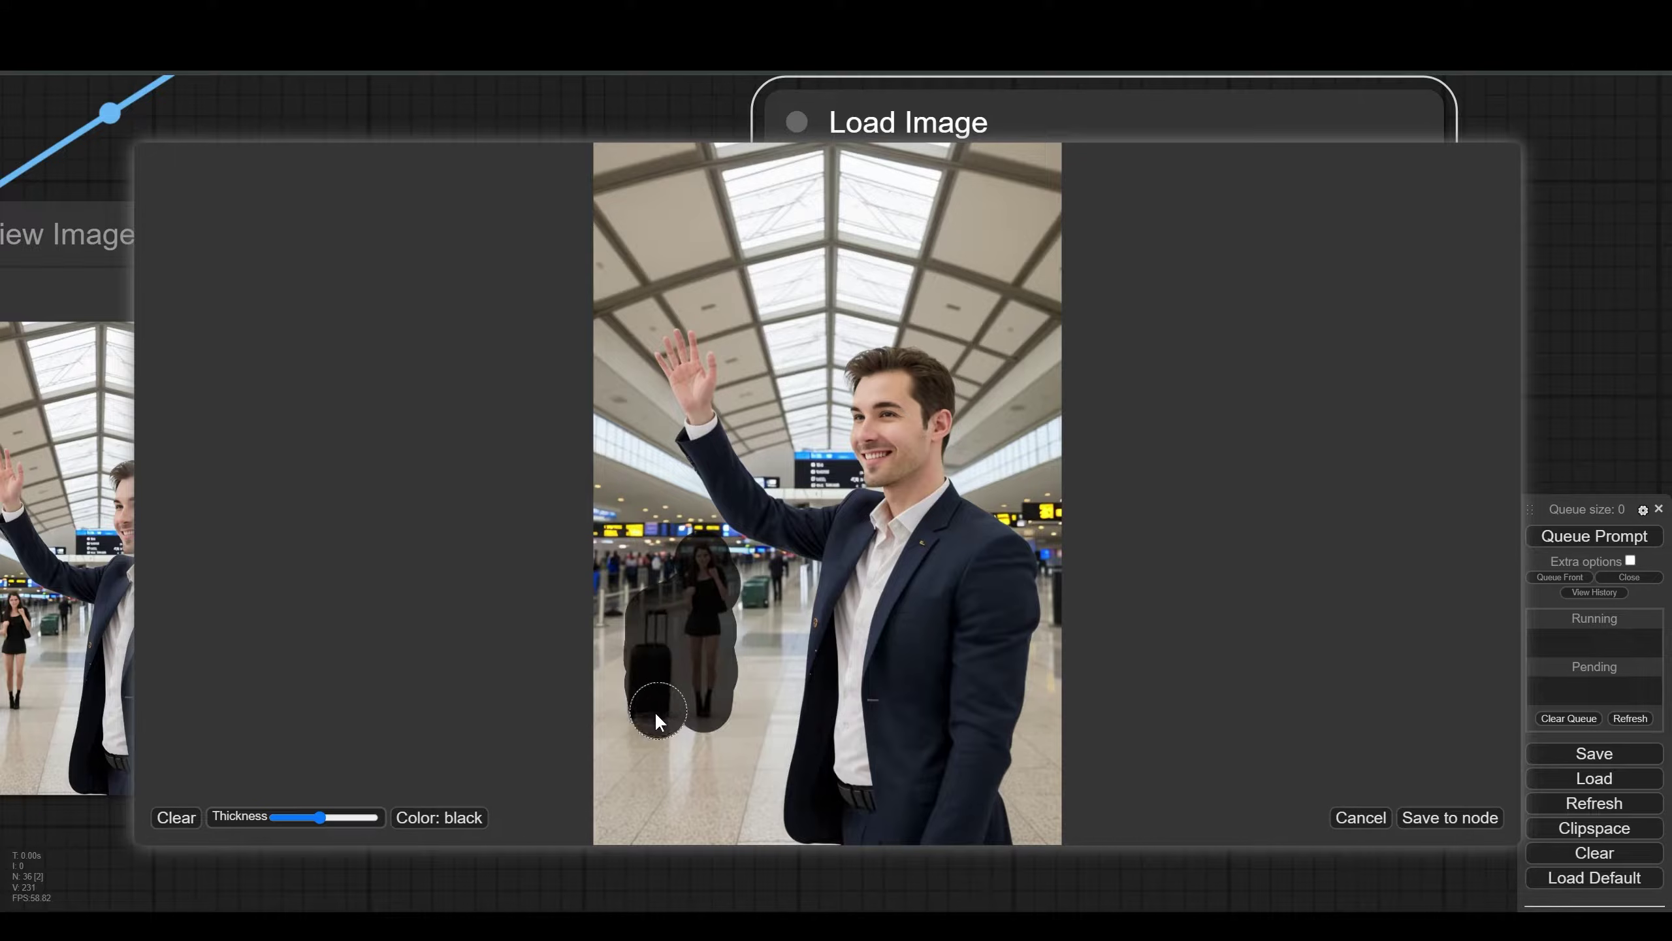
mouse_move(657, 713)
left_mouse_down()
mouse_move(689, 731)
mouse_move(660, 750)
left_mouse_up()
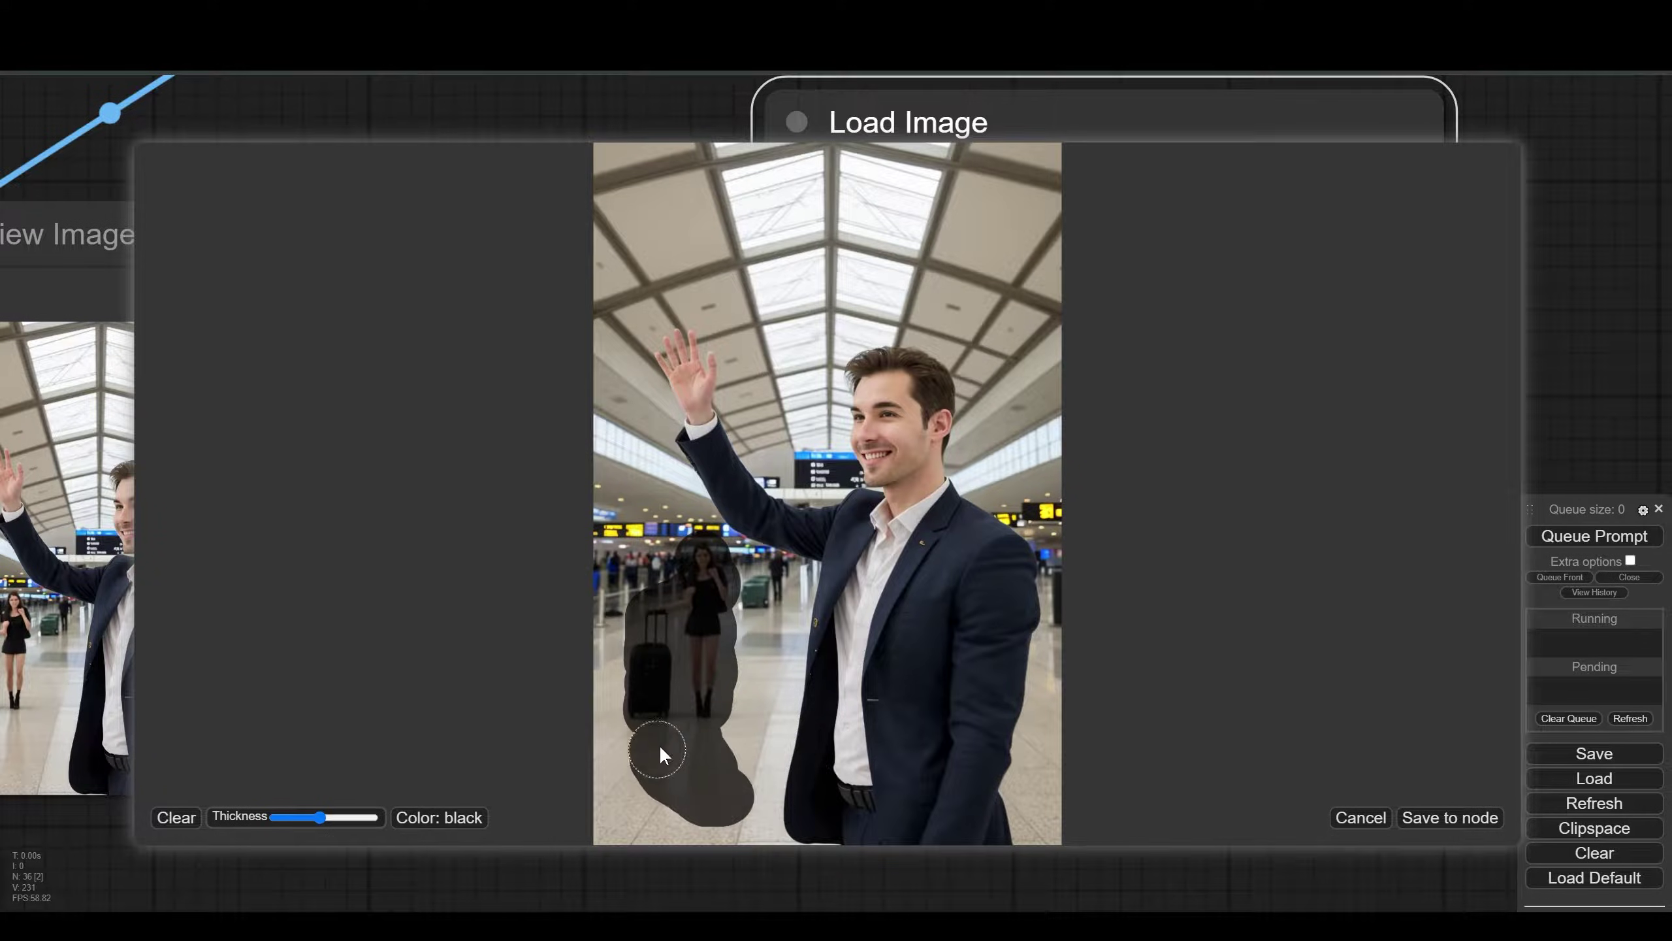
left_click(1419, 815)
Step: Add a LaMa Remove Object node and connect the Load Image node's image and mask outputs to it
double_click(864, 354)
type("remov")
left_click(1070, 403)
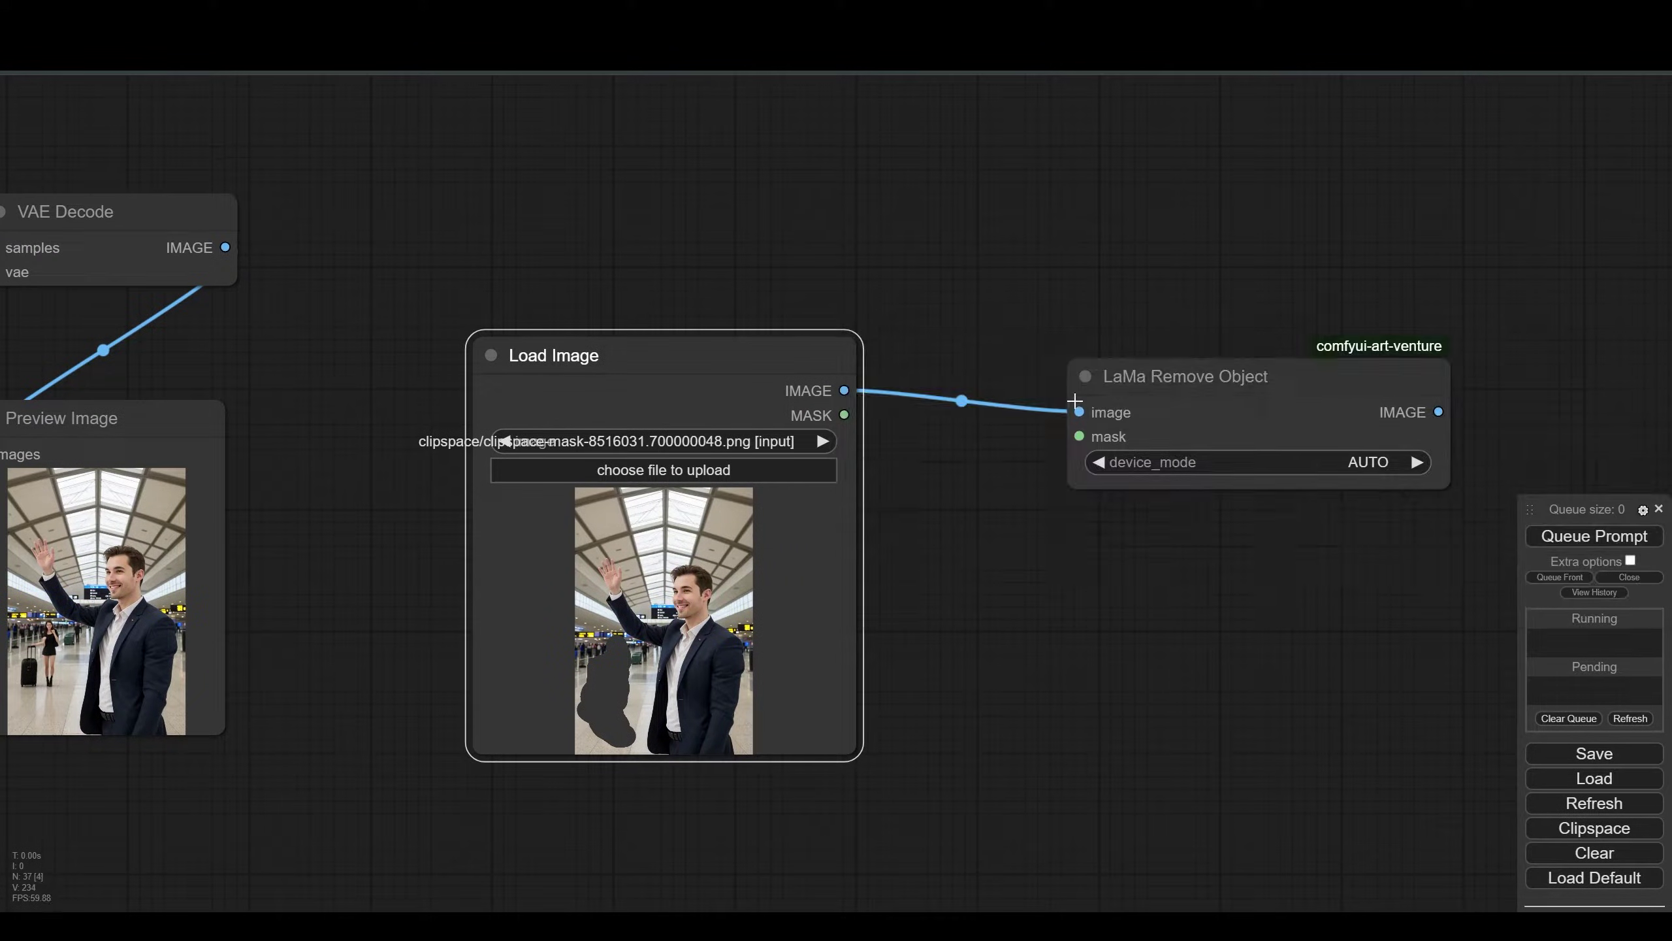
left_click_drag(1086, 378, 976, 357)
left_click_drag(843, 414, 971, 411)
Step: Attach a Preview Image node to the LaMa Remove Object output and queue the prompt
left_click_drag(1331, 386, 1144, 504)
left_click(1158, 611)
scroll(1138, 639, "up", 4)
scroll(1105, 611, "down", 3)
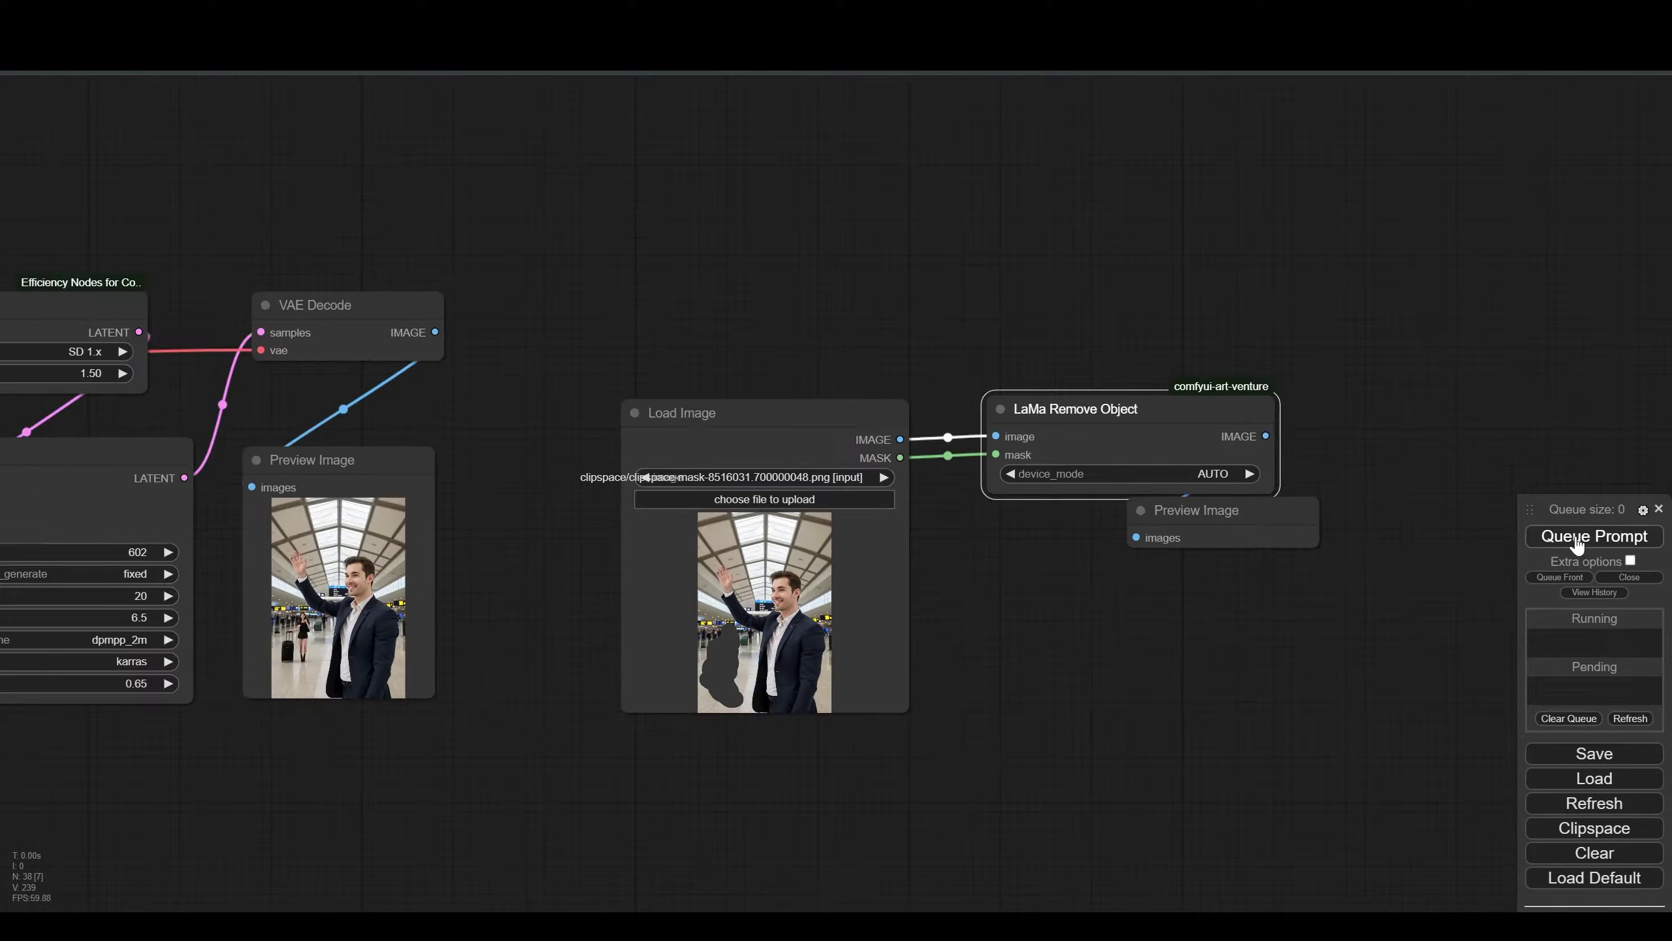
left_click(1595, 535)
scroll(1093, 702, "up", 3)
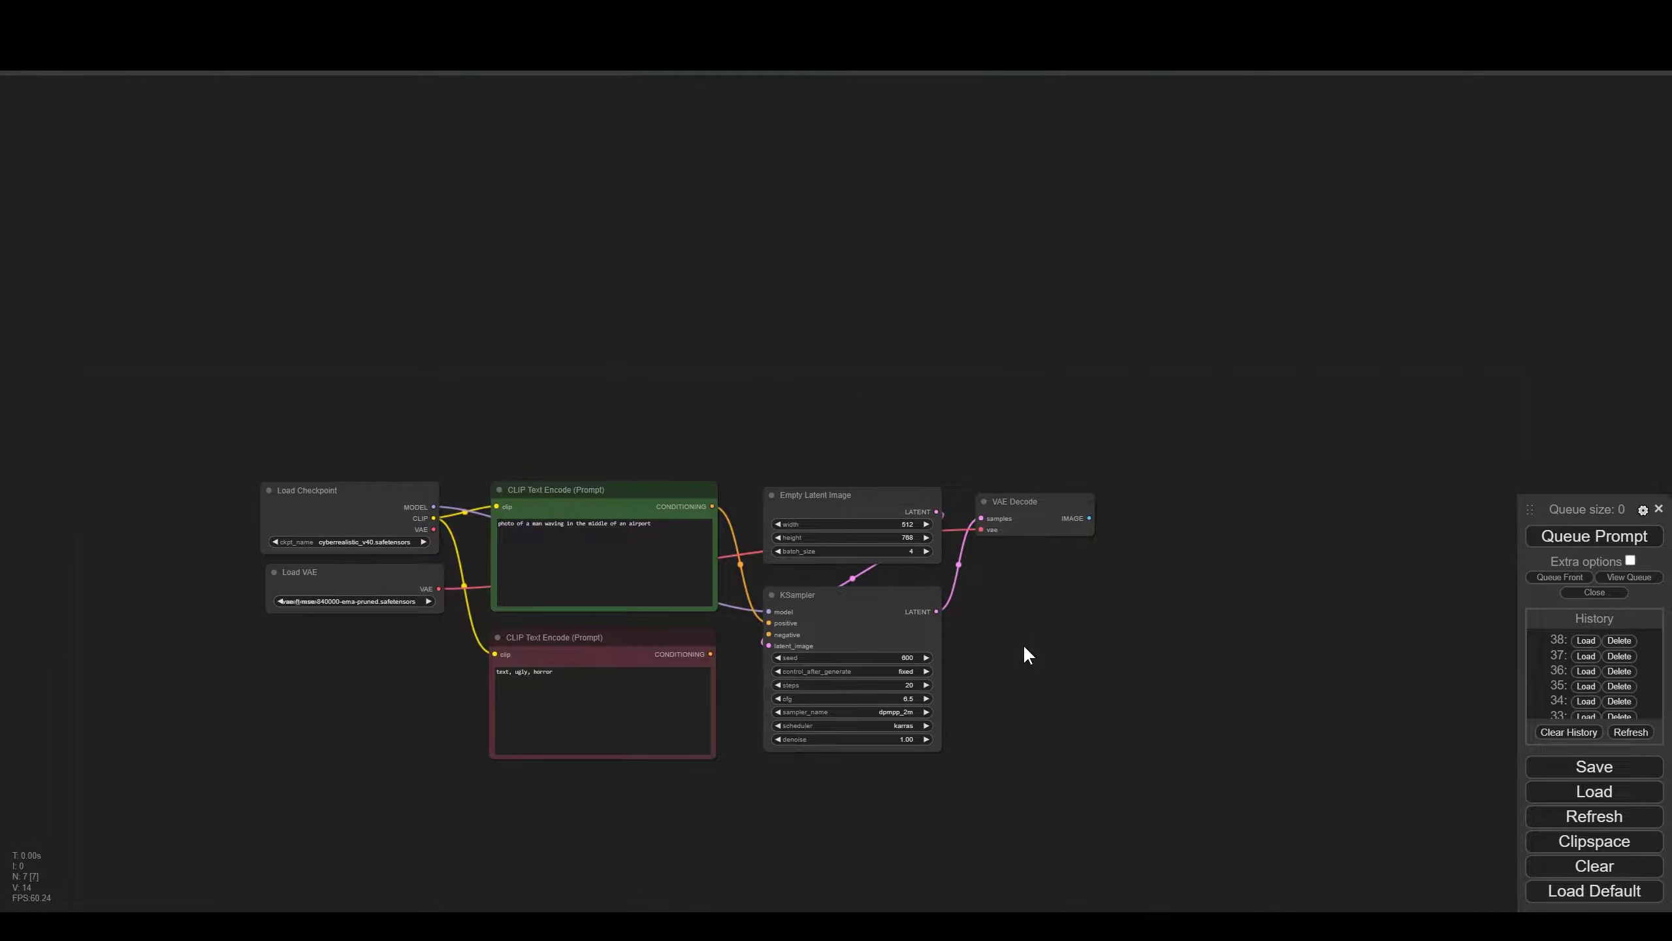
Step: Set the Empty Latent Image batch size to 1 and try to queue the airport waving prompt
scroll(1023, 643, "up", 3)
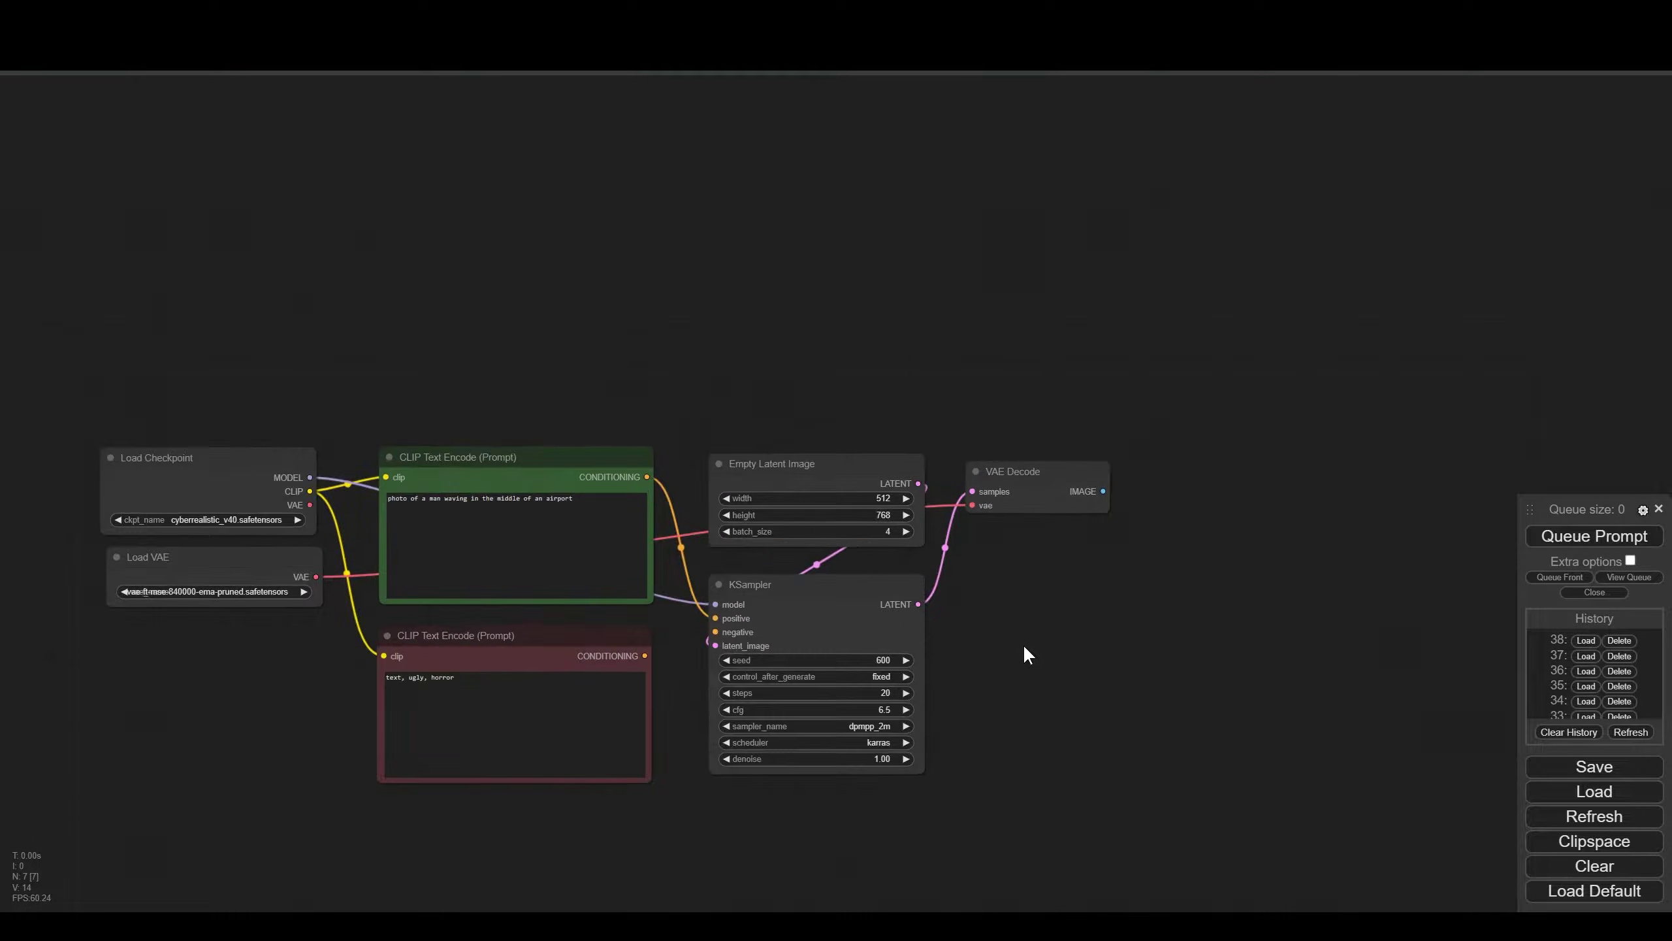
left_click_drag(1016, 653, 1293, 599)
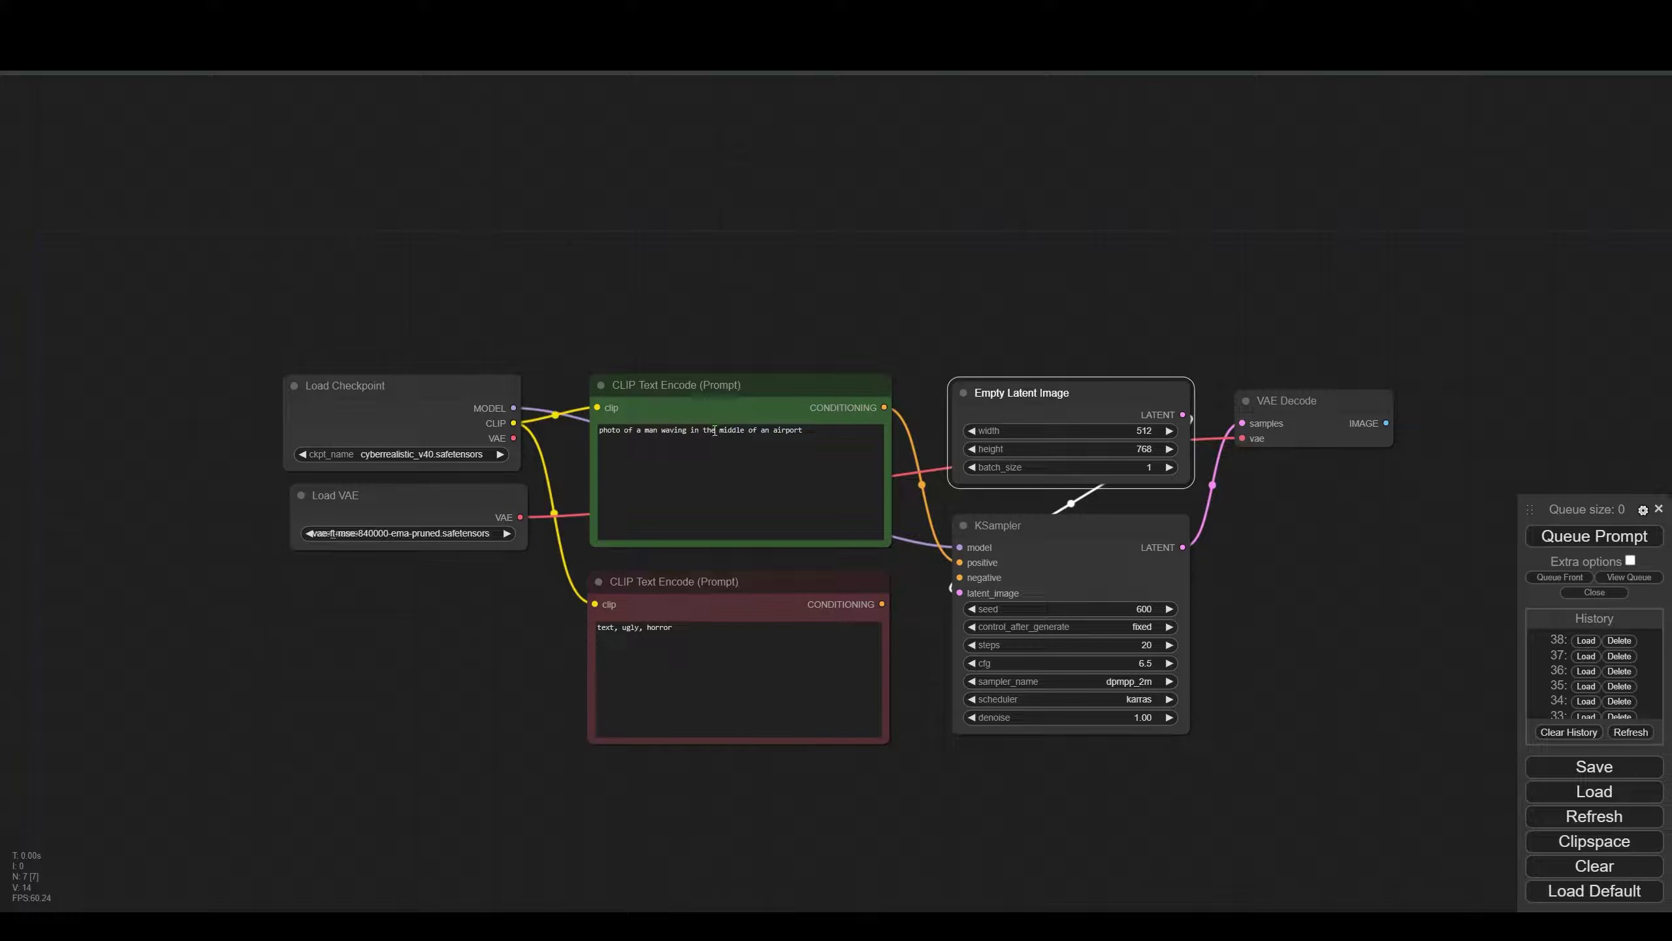
left_click(715, 430)
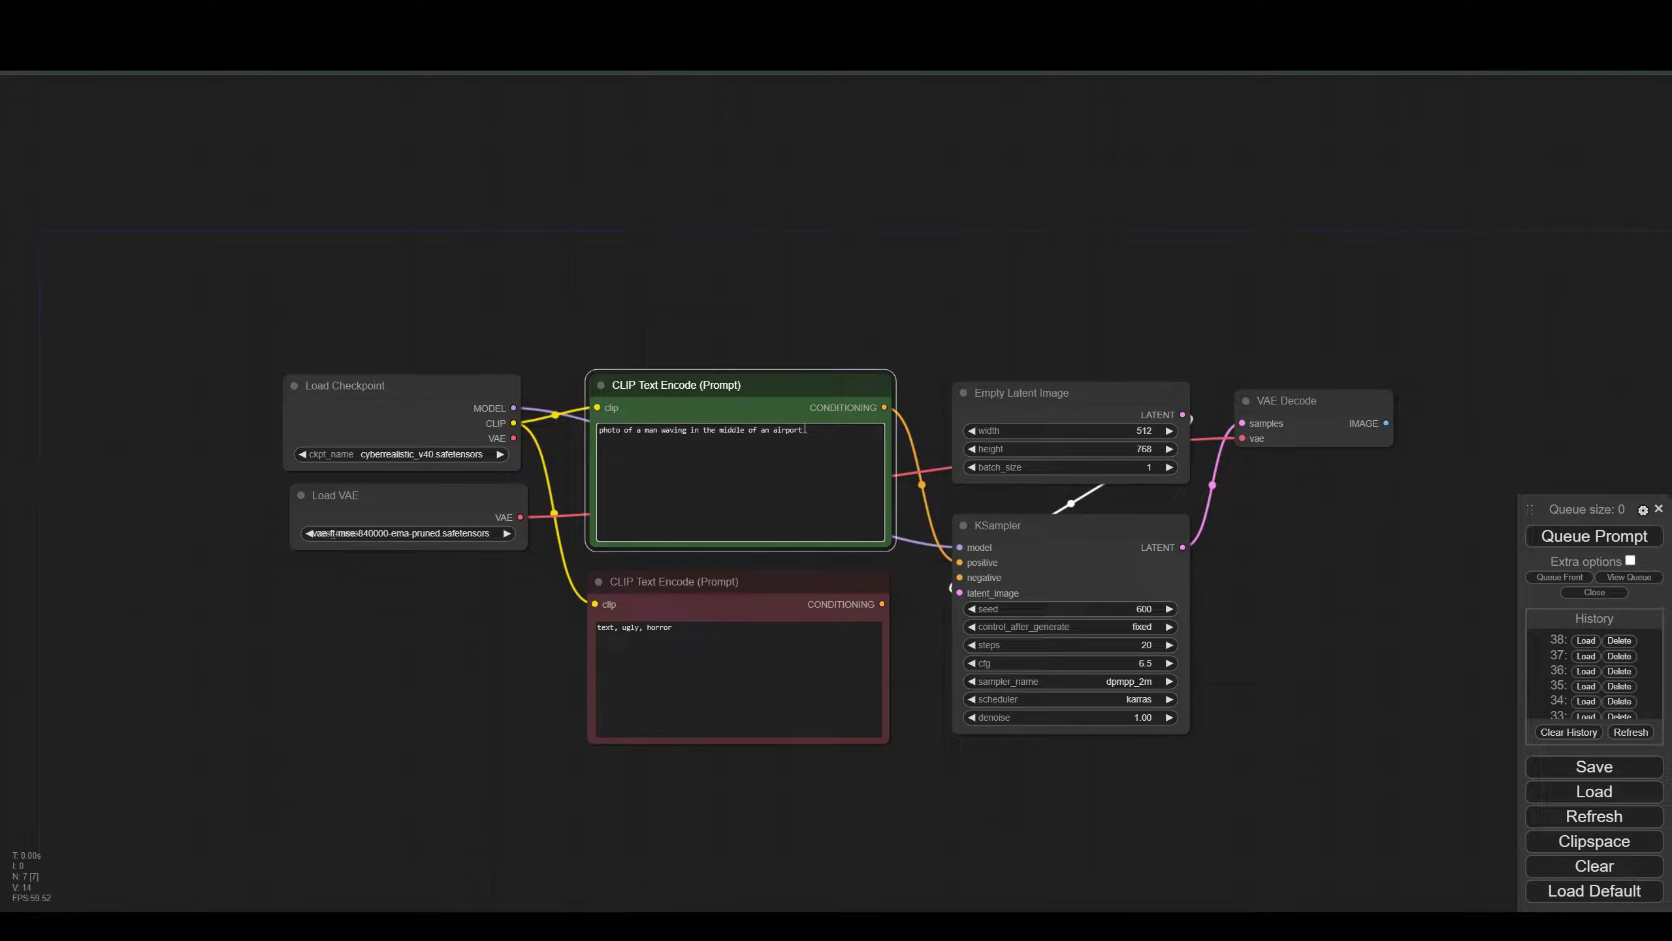
left_click_drag(805, 429, 598, 430)
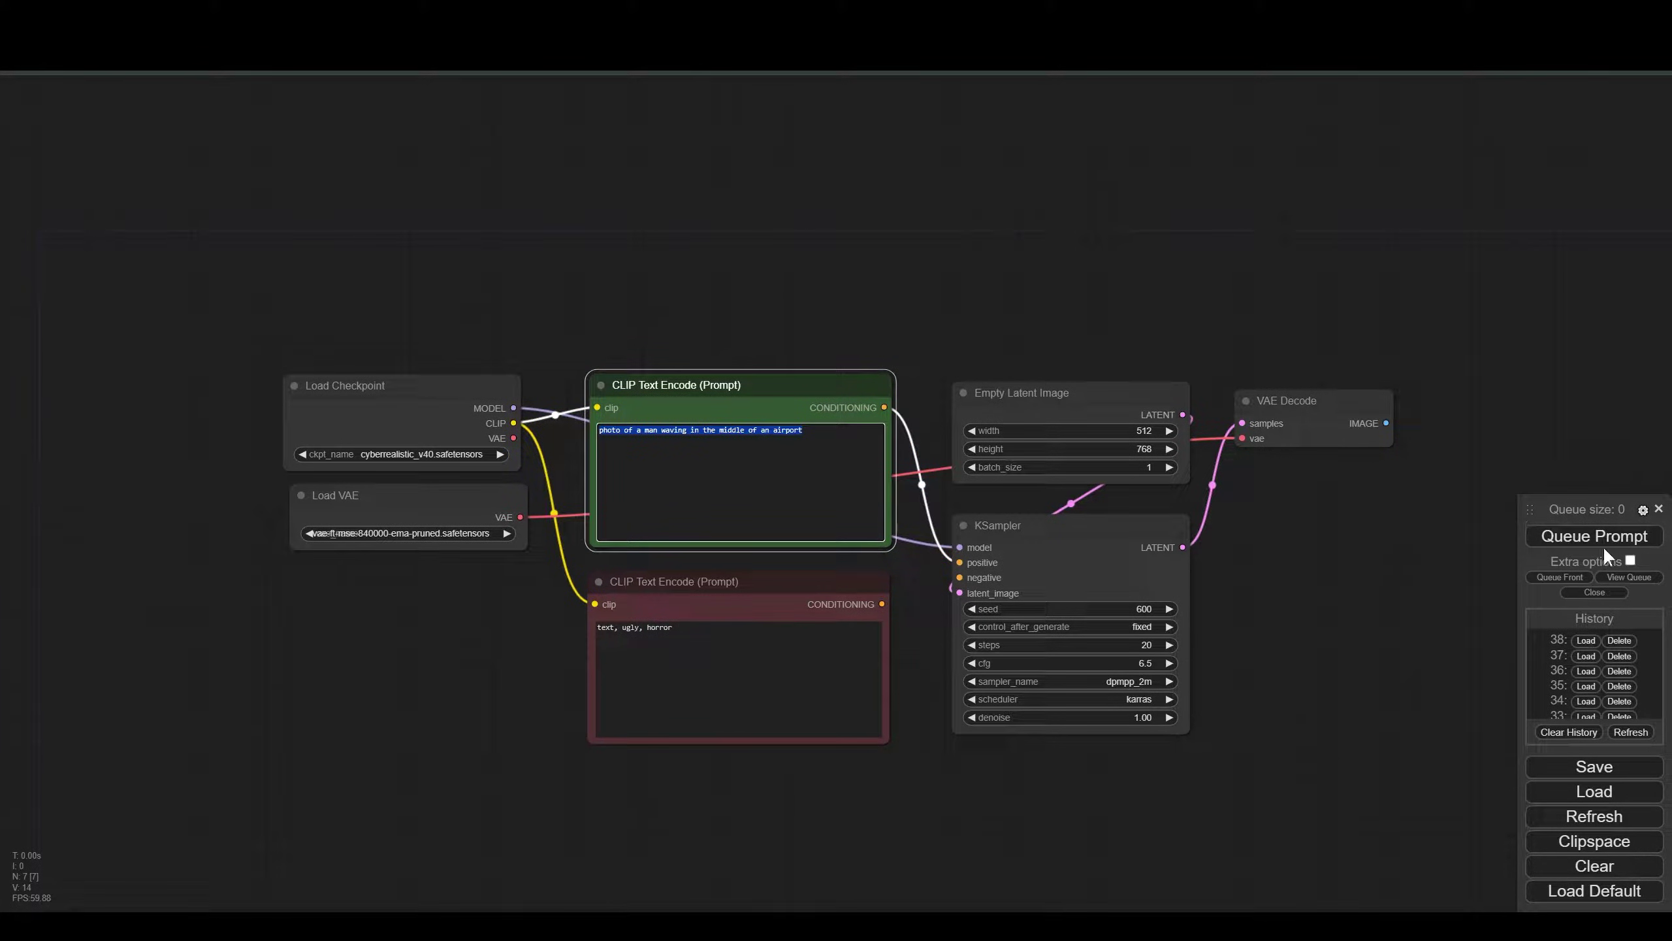
left_click(1582, 545)
left_click(837, 523)
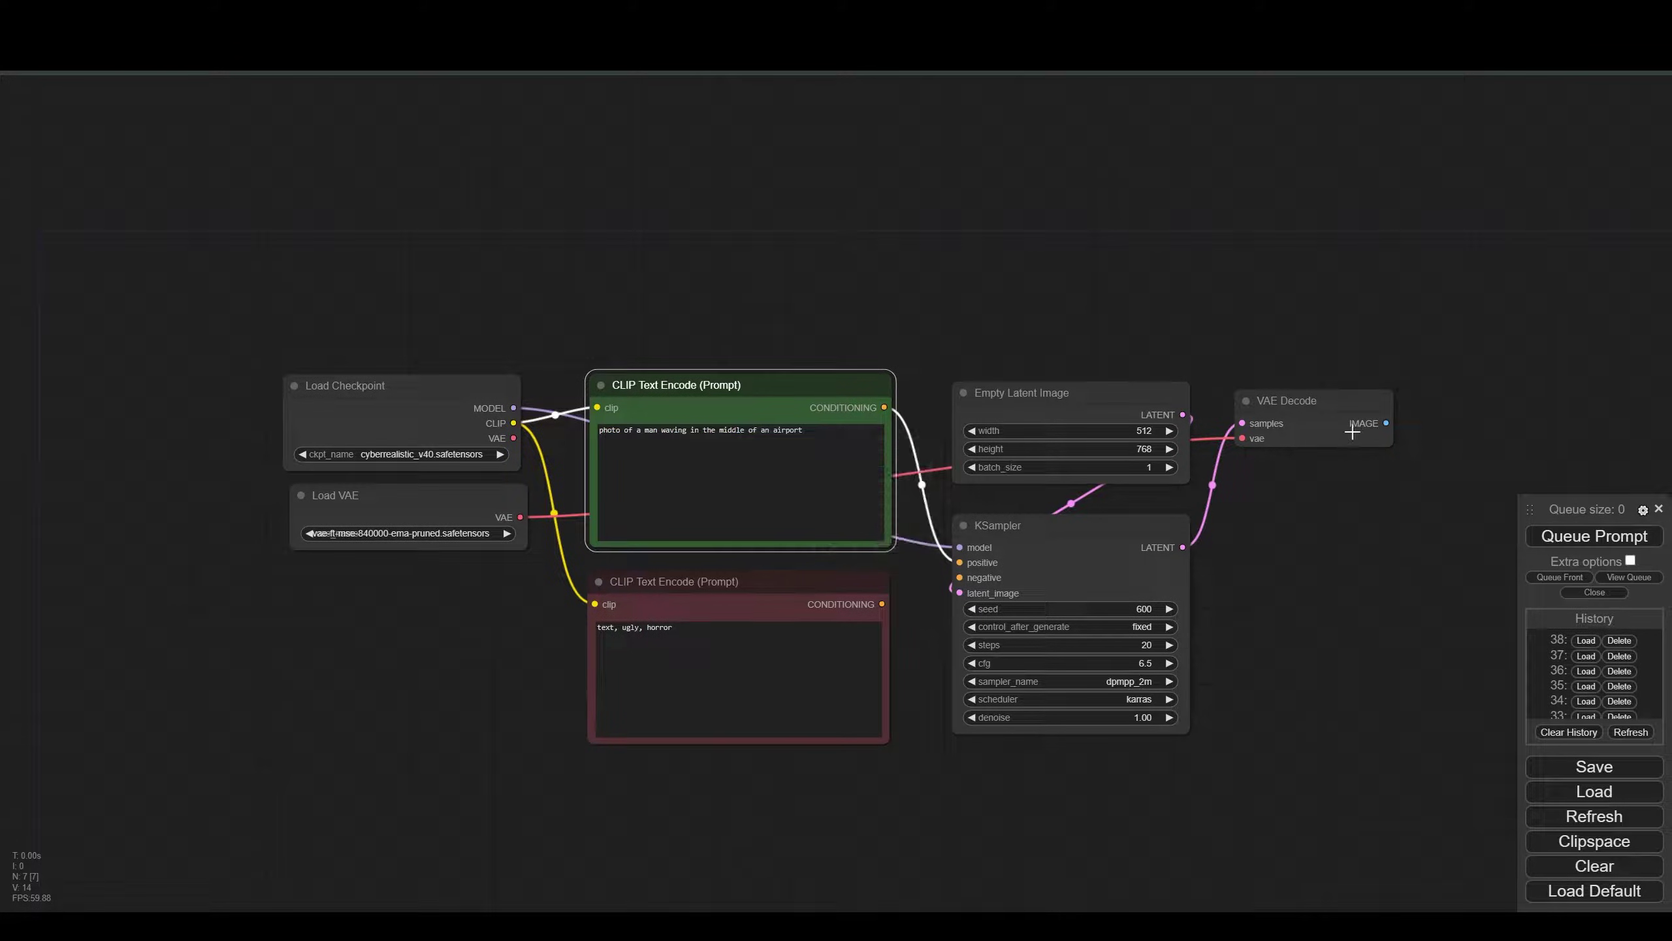
Step: Add a Preview Image node to the VAE Decode image output and try to queue the workflow
left_click_drag(1383, 424, 1268, 506)
left_click(1290, 619)
key("ctrl+Return")
left_click(836, 538)
Step: Connect the negative prompt's conditioning to the KSampler's negative input, generate the image and inspect it up close
left_click_drag(883, 604, 960, 576)
left_click(1587, 536)
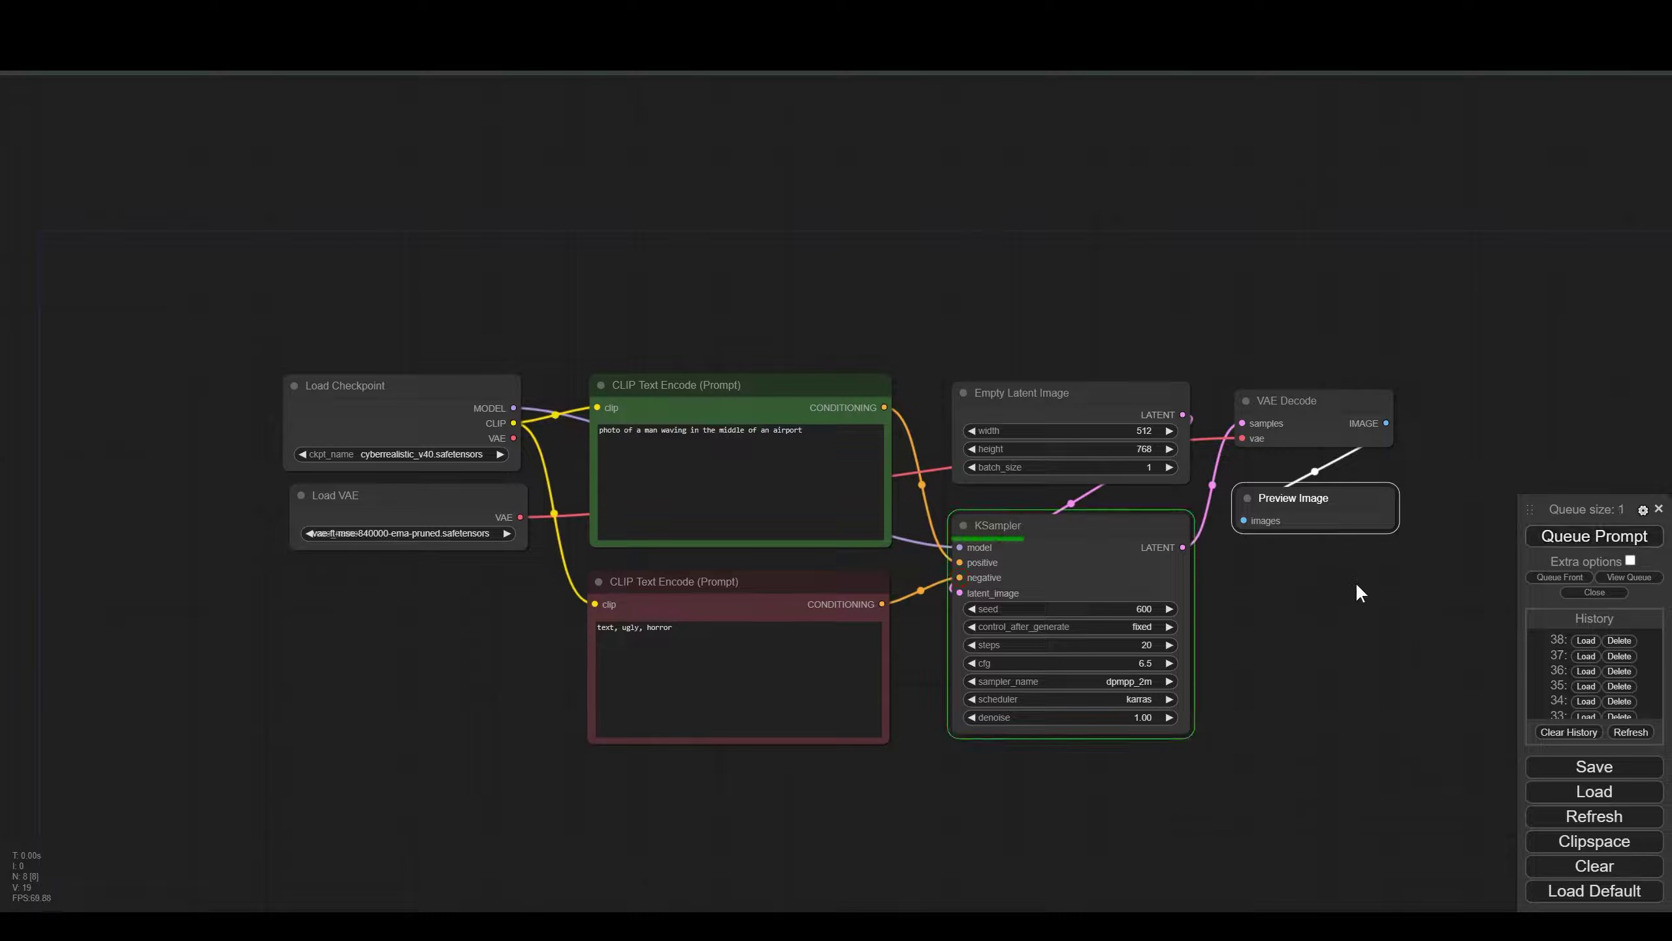
scroll(1356, 646, "up", 8)
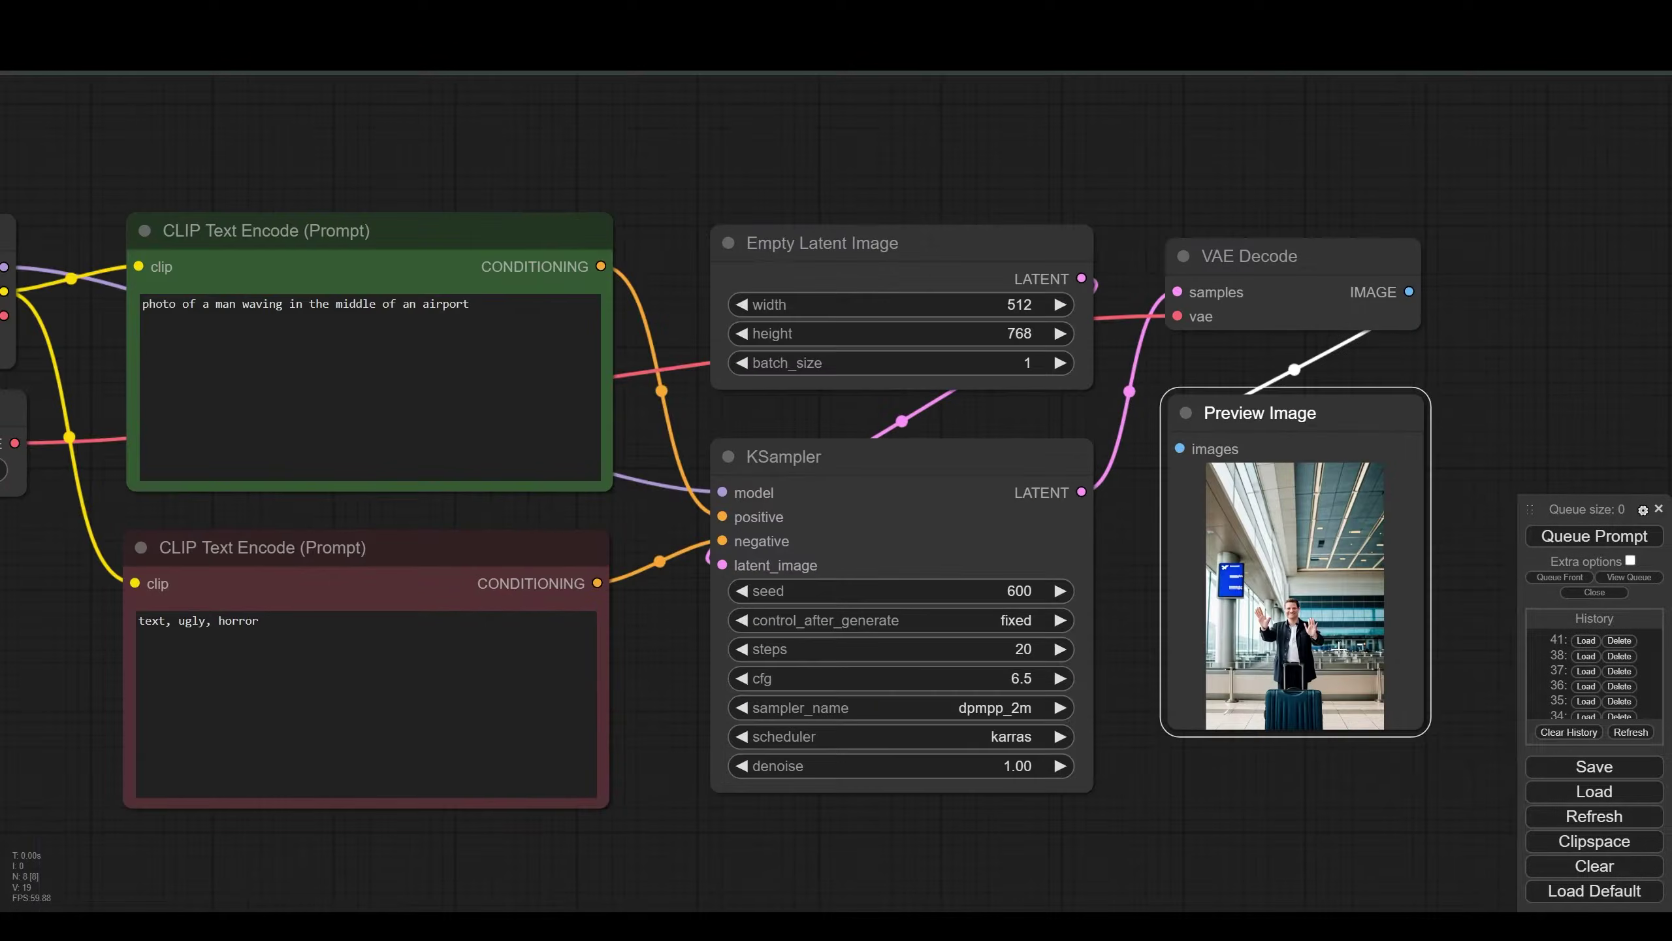
scroll(1335, 654, "up", 8)
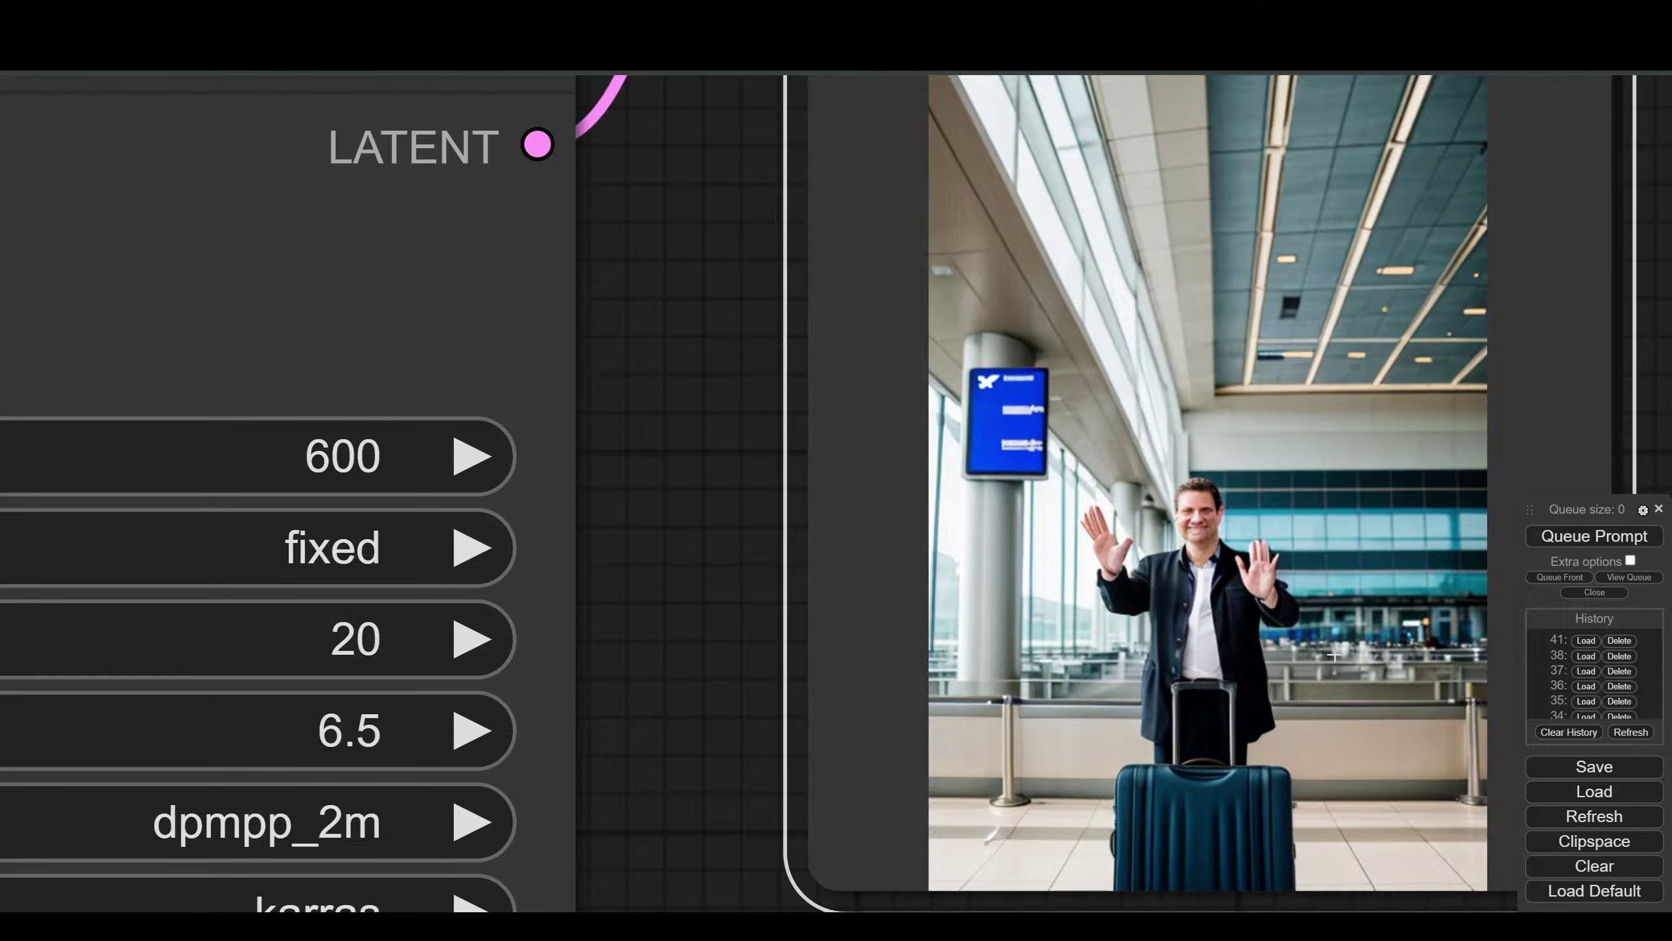
scroll(1335, 655, "up", 4)
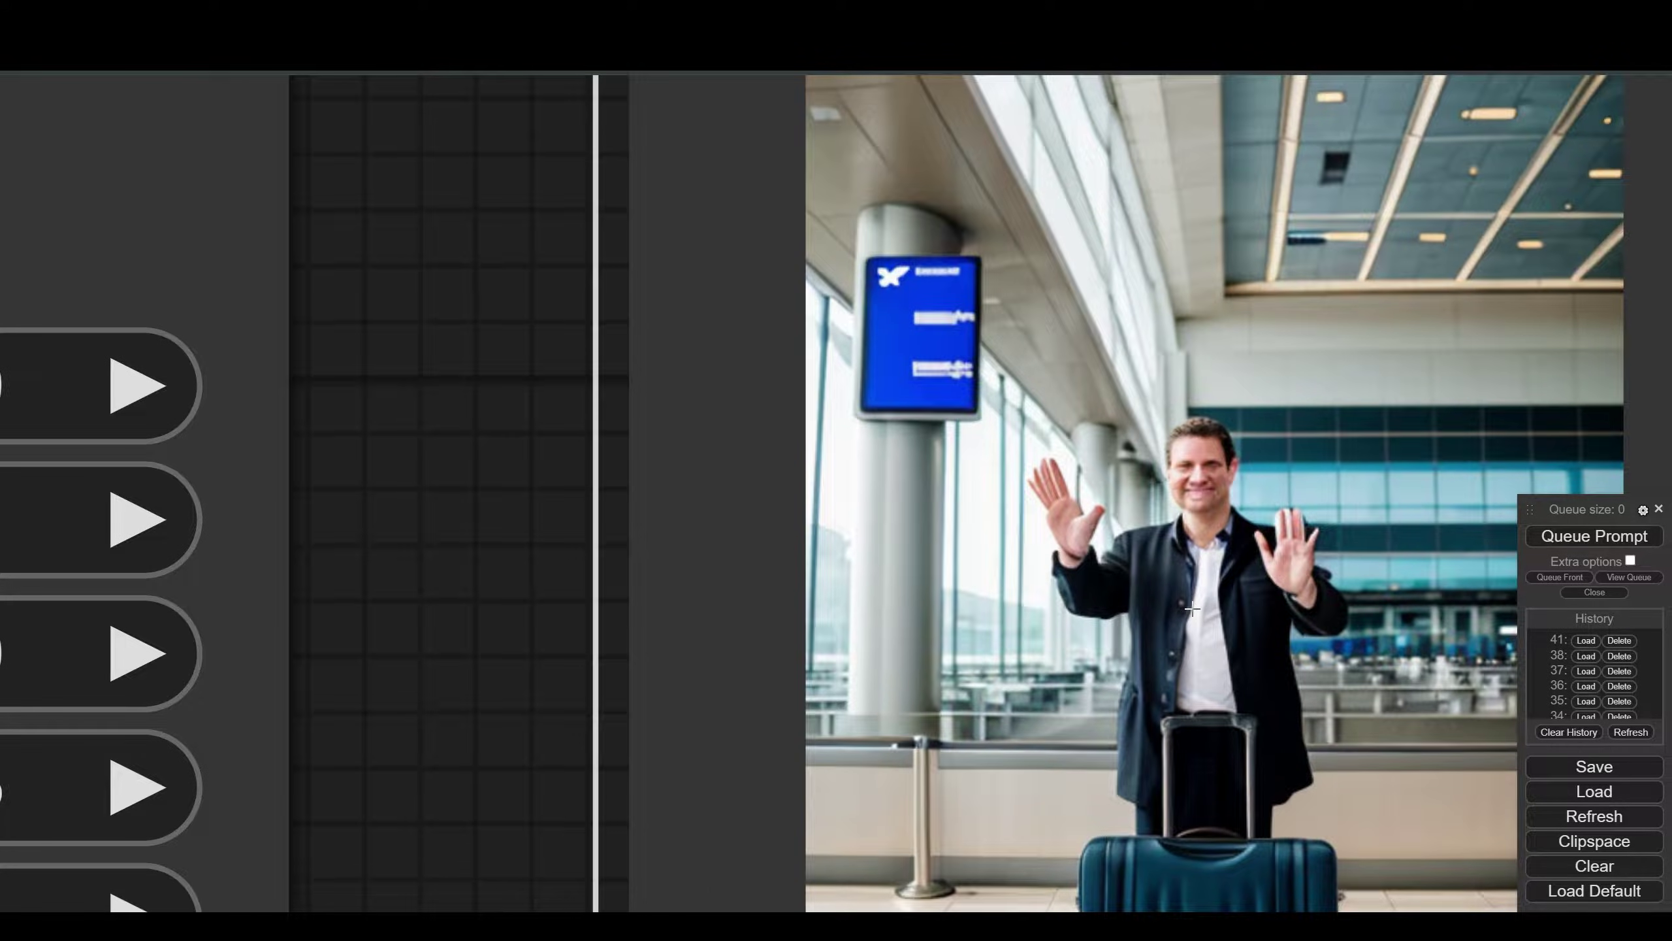
Step: Set the Empty Latent Image batch size to 4 and queue the workflow again
scroll(1191, 609, "down", 15)
key("ctrl+Return")
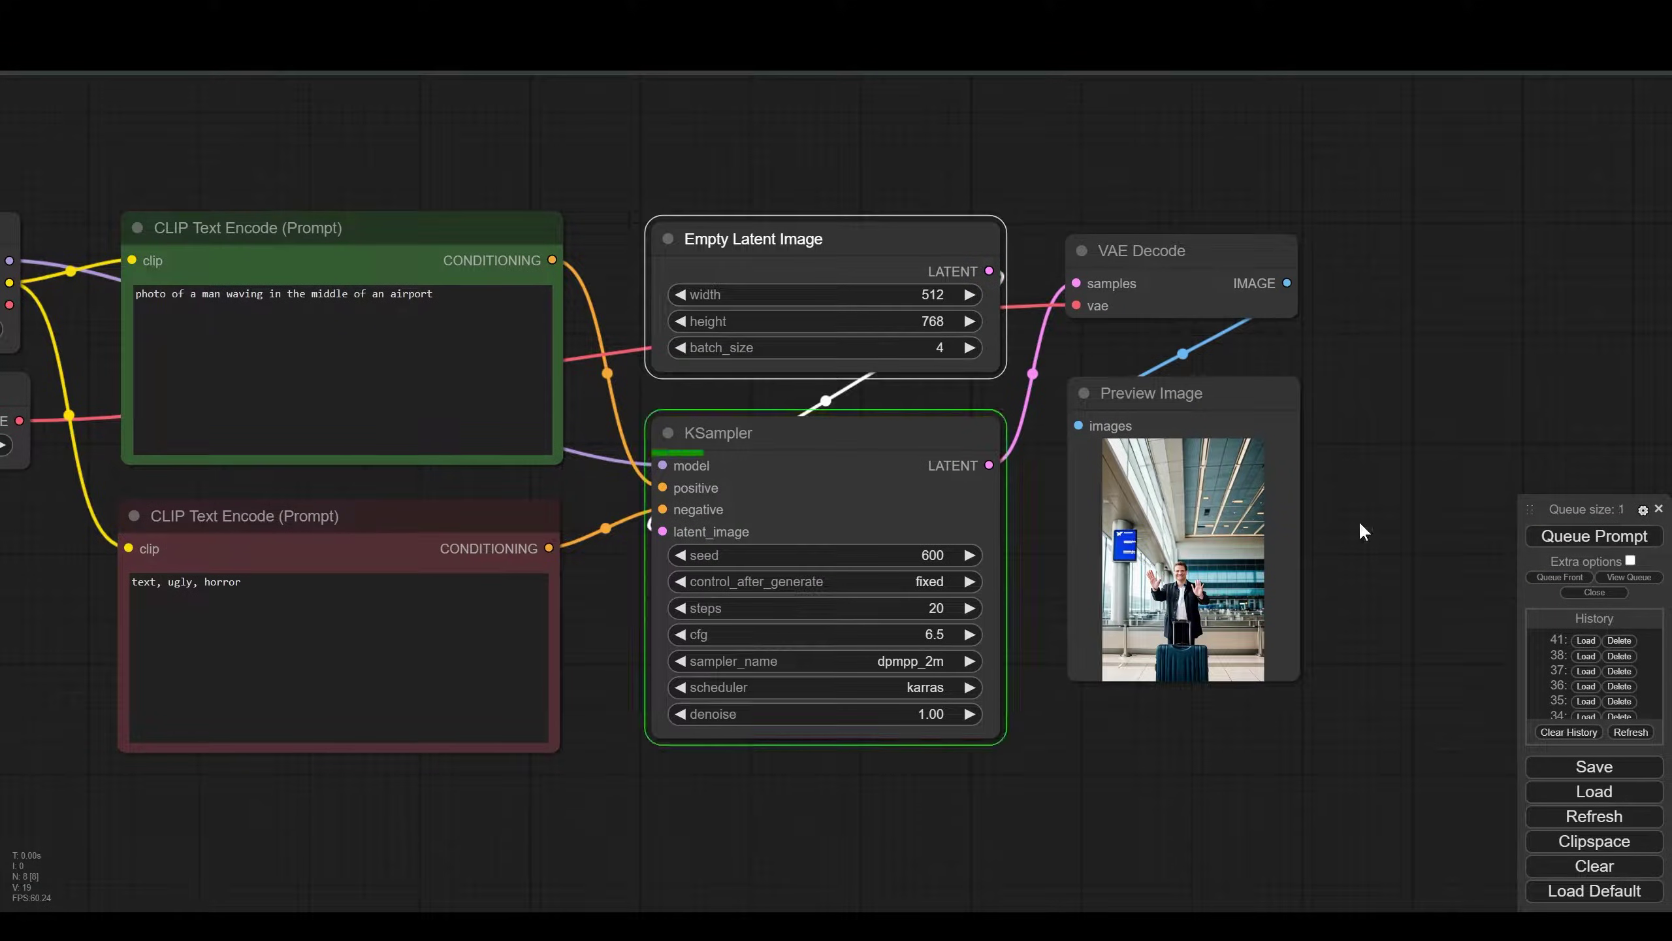
scroll(1360, 525, "down", 1)
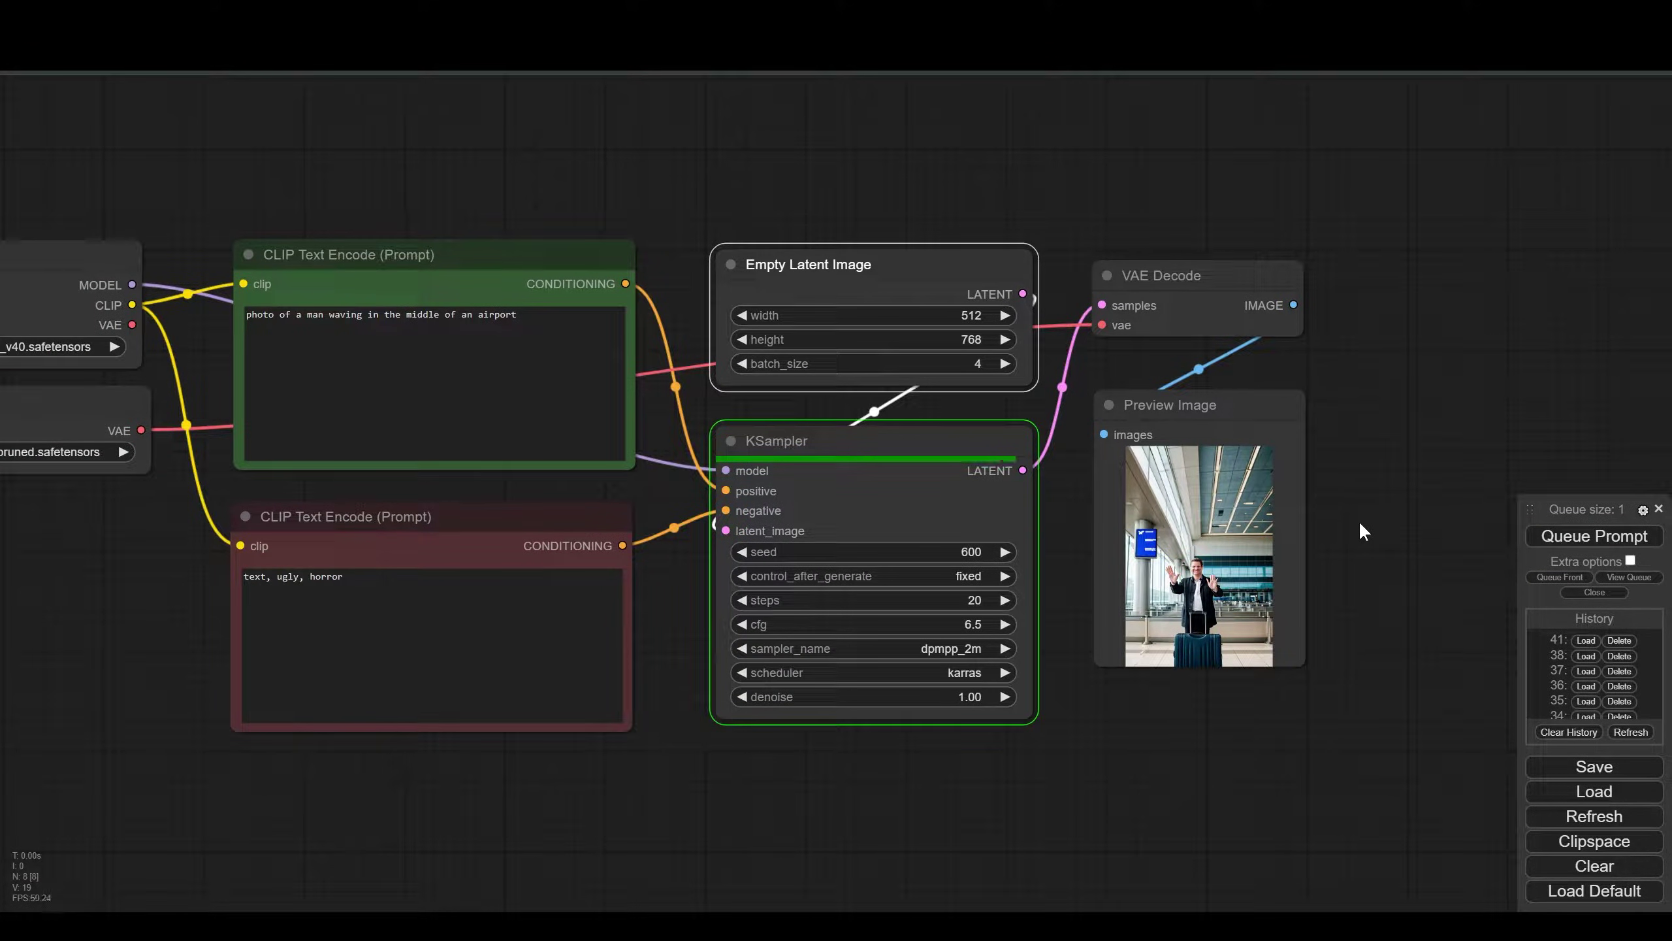
Step: Look through the four generated airport images one by one and return to the preview grid
scroll(1264, 546, "up", 9)
left_click(1301, 780)
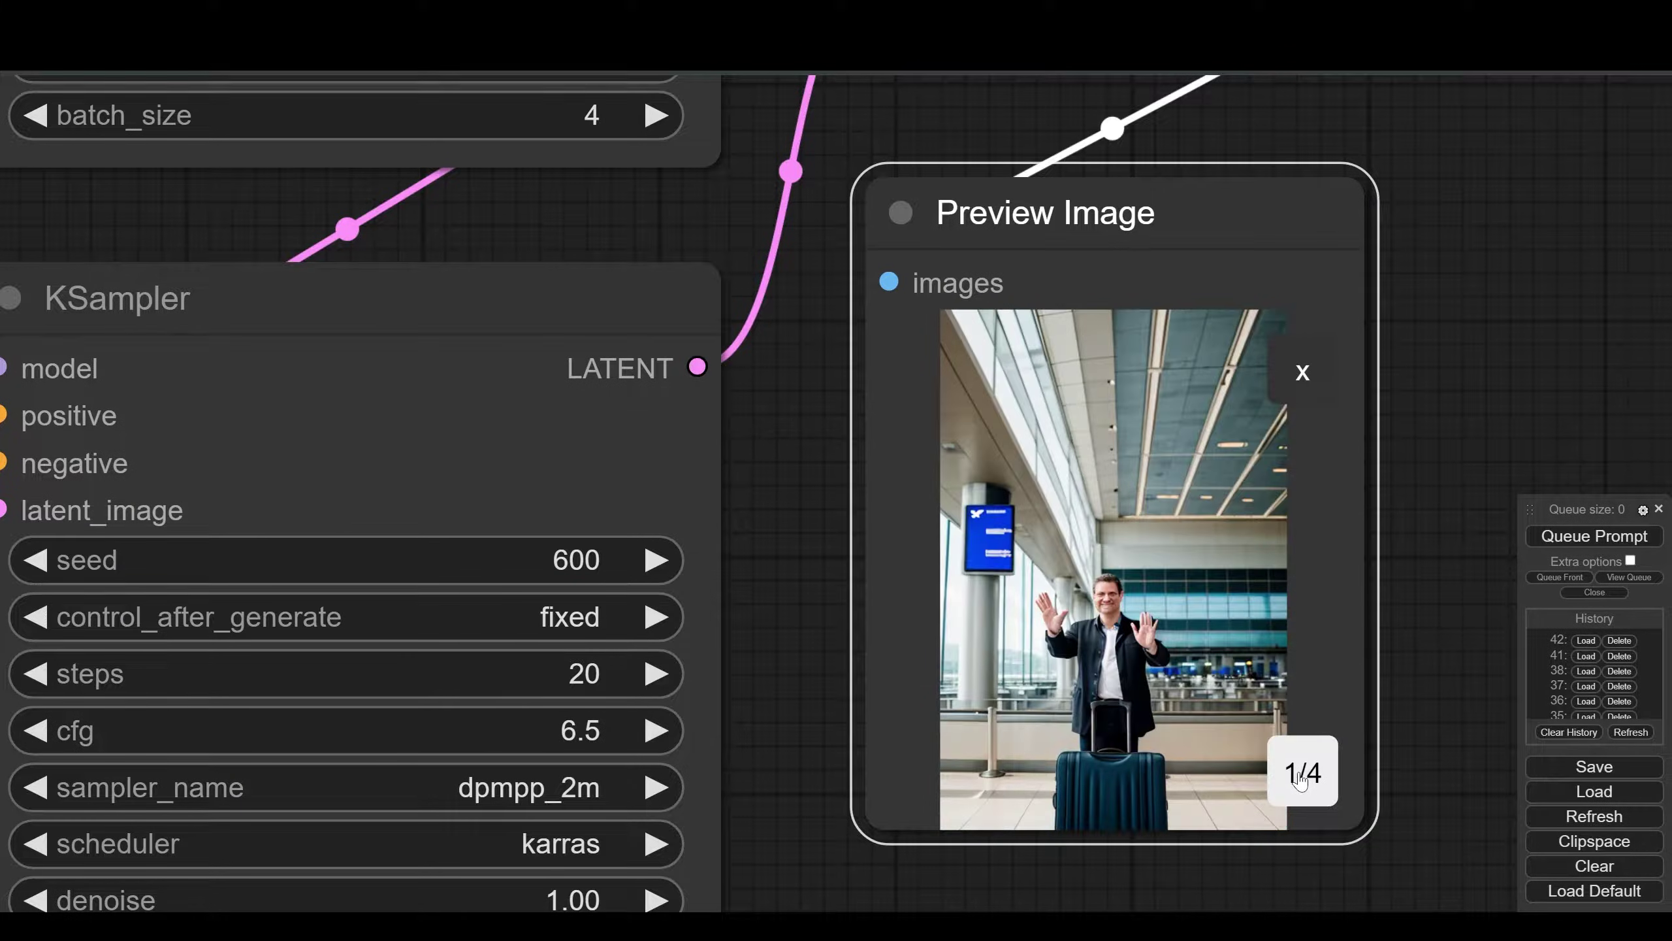
left_click(1301, 780)
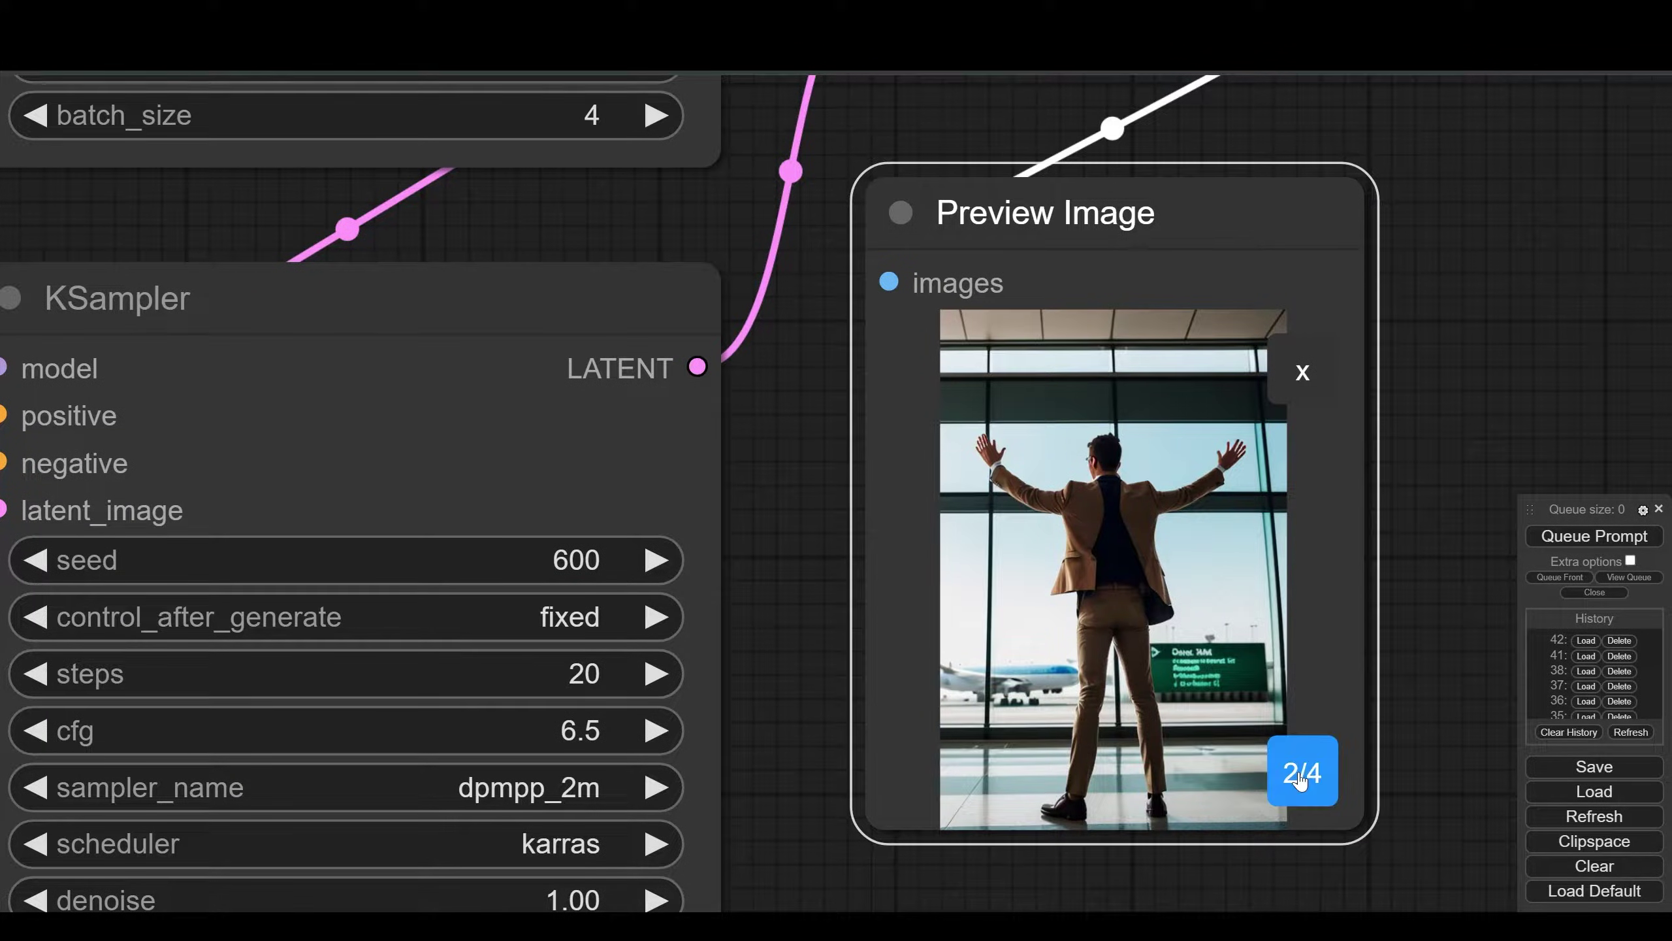
left_click(1300, 781)
left_click(1300, 781)
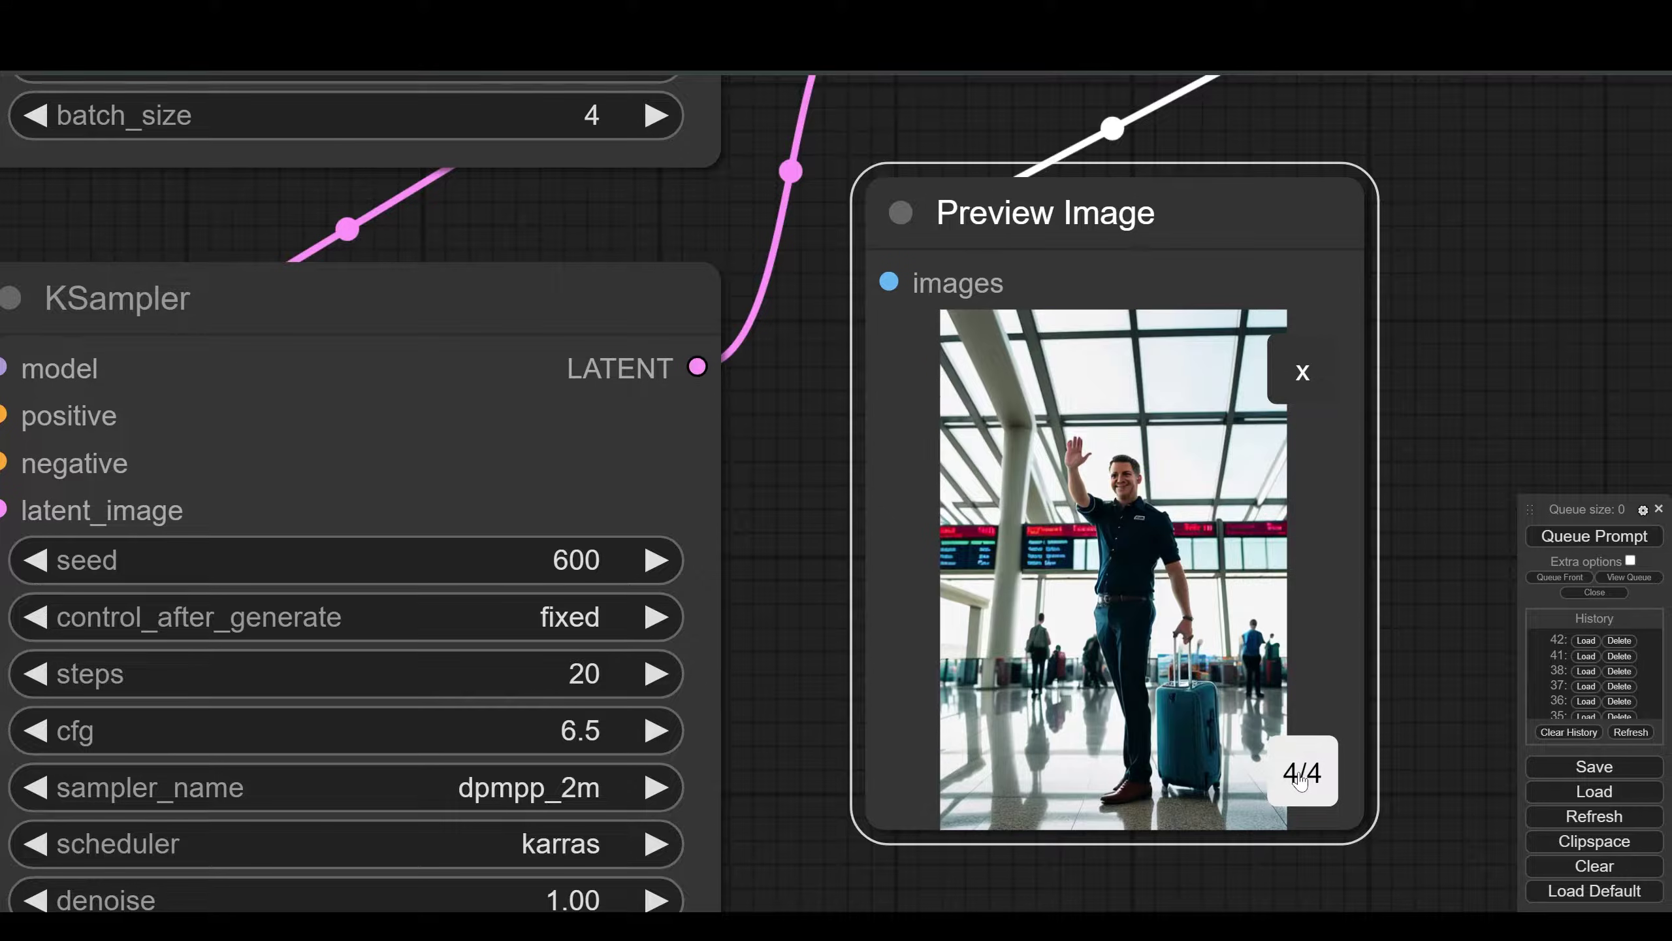
left_click(1302, 372)
scroll(1264, 473, "down", 12)
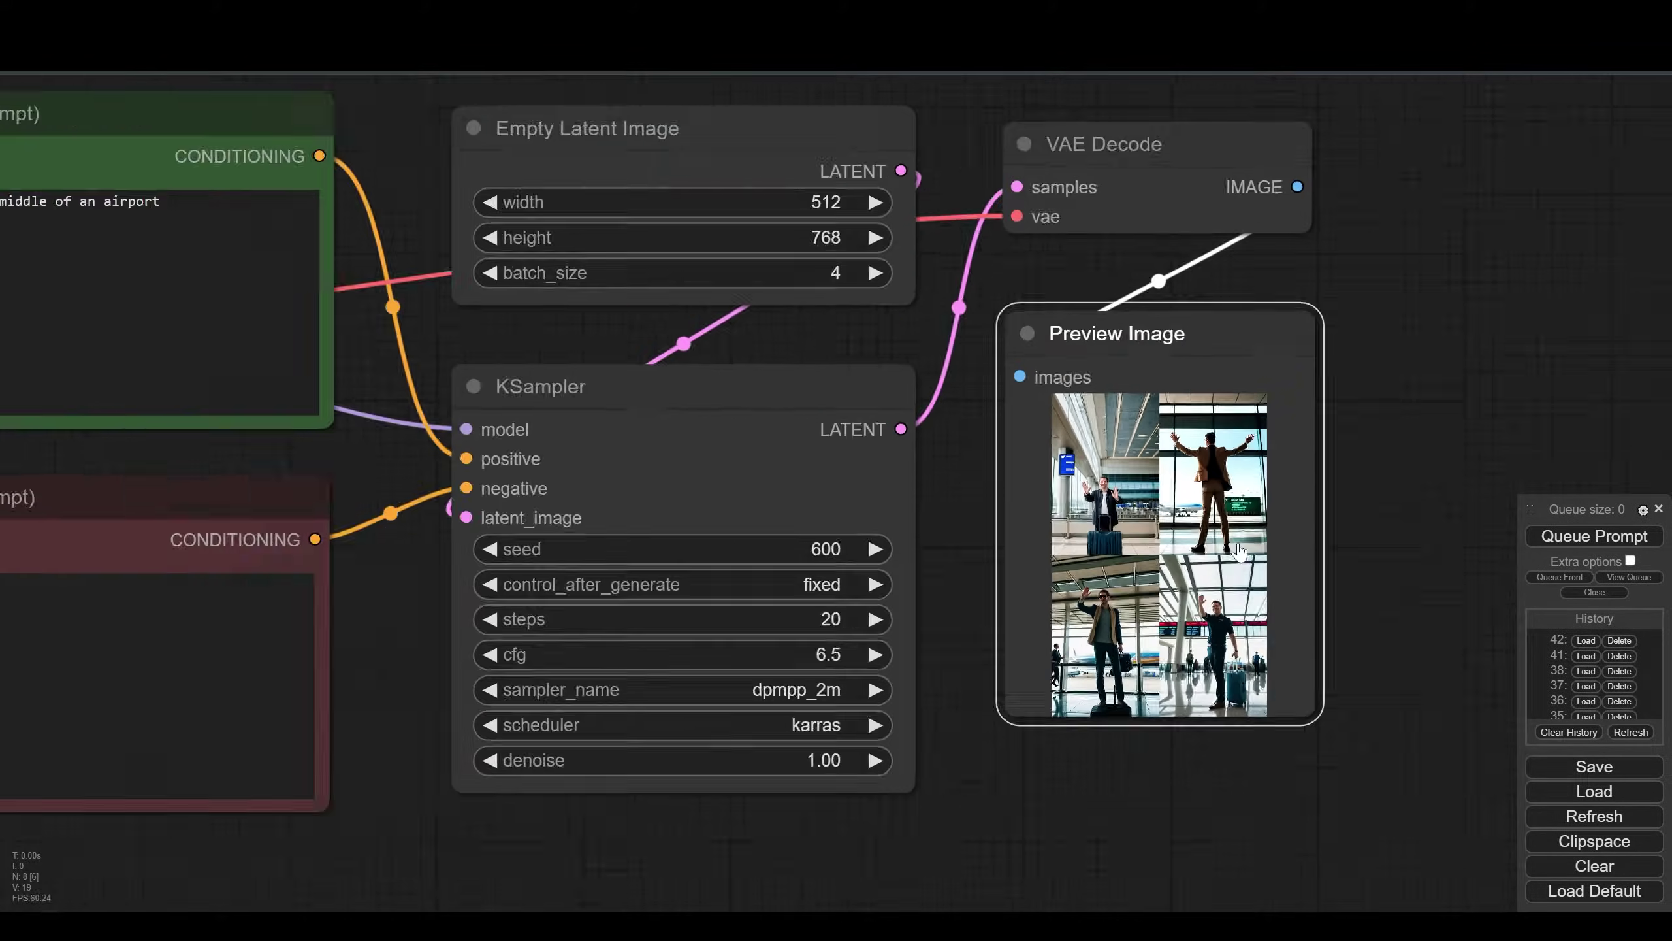
scroll(994, 595, "down", 3)
left_click_drag(993, 618, 1007, 524)
scroll(989, 518, "up", 2)
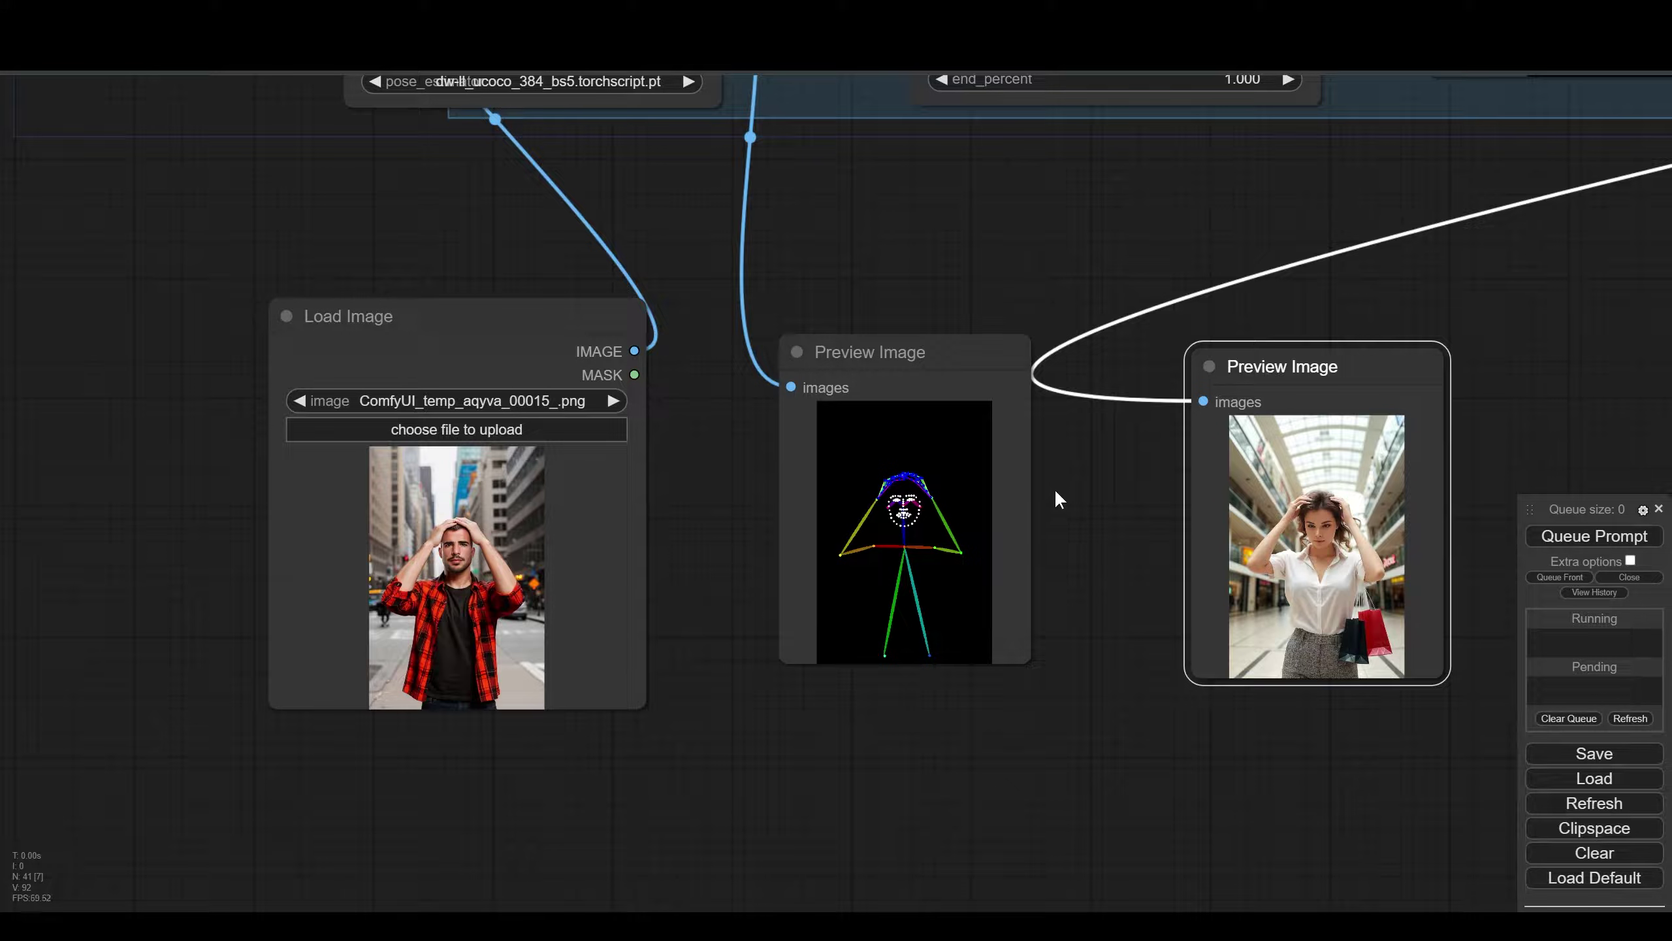
scroll(1089, 507, "up", 1)
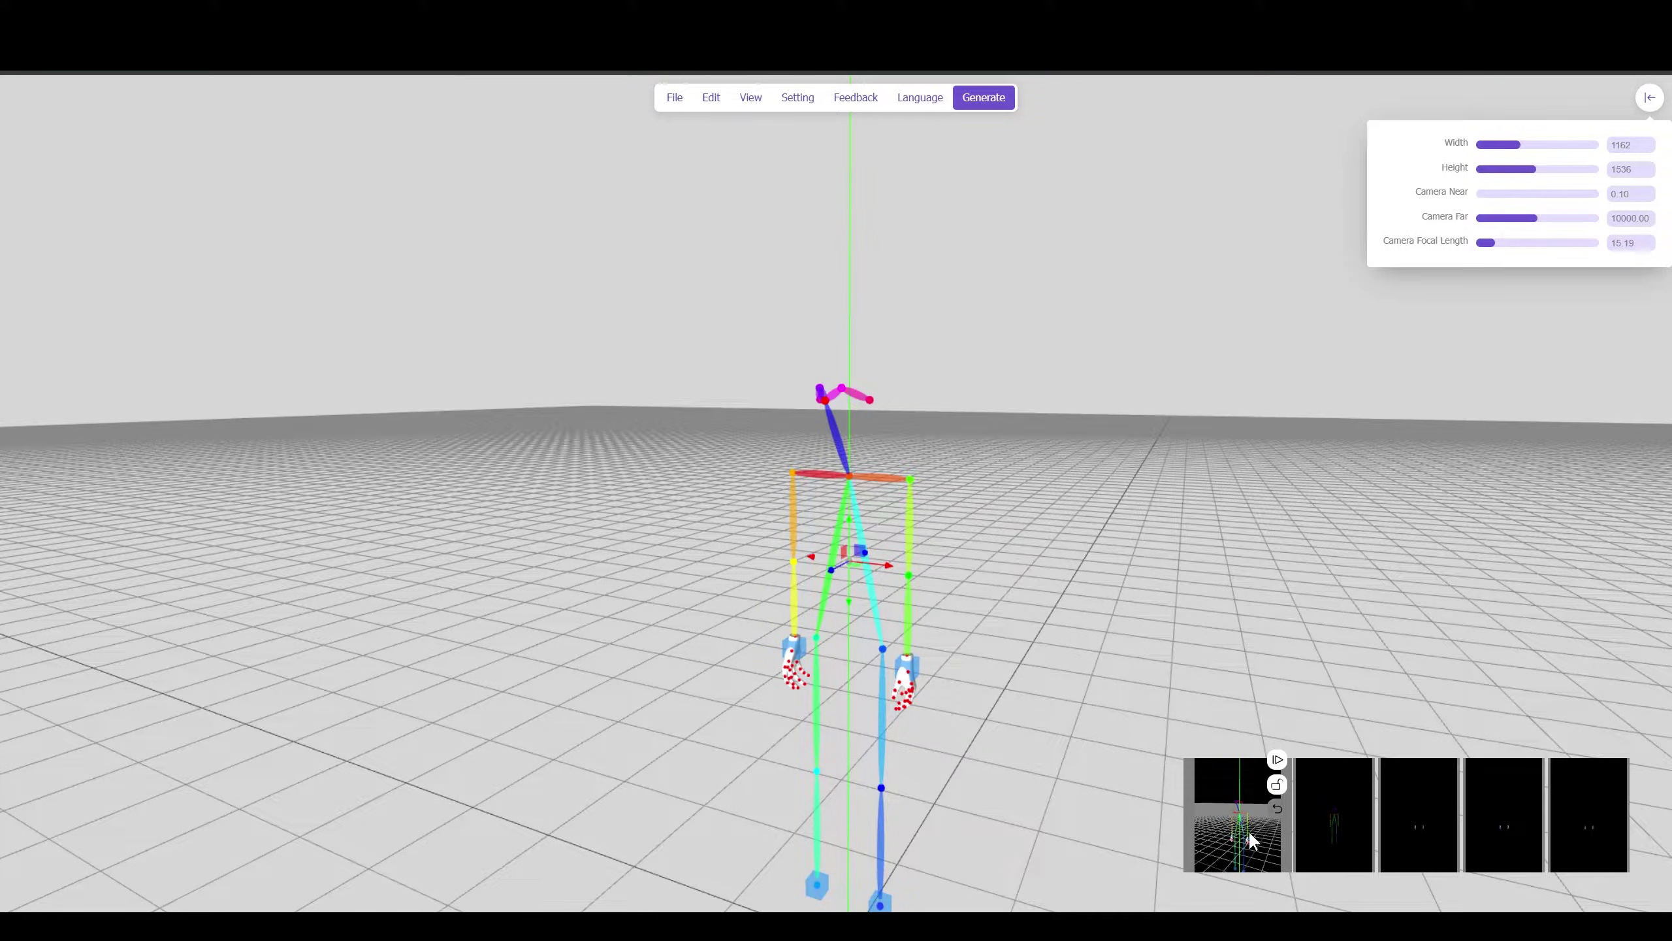
Step: In the 3D pose editor, set the output width to 1024 and the height to 1526
mouse_move(1535, 176)
left_mouse_down()
mouse_move(1511, 176)
mouse_move(1551, 176)
mouse_move(1521, 177)
mouse_move(1536, 173)
left_mouse_up()
left_click(1626, 144)
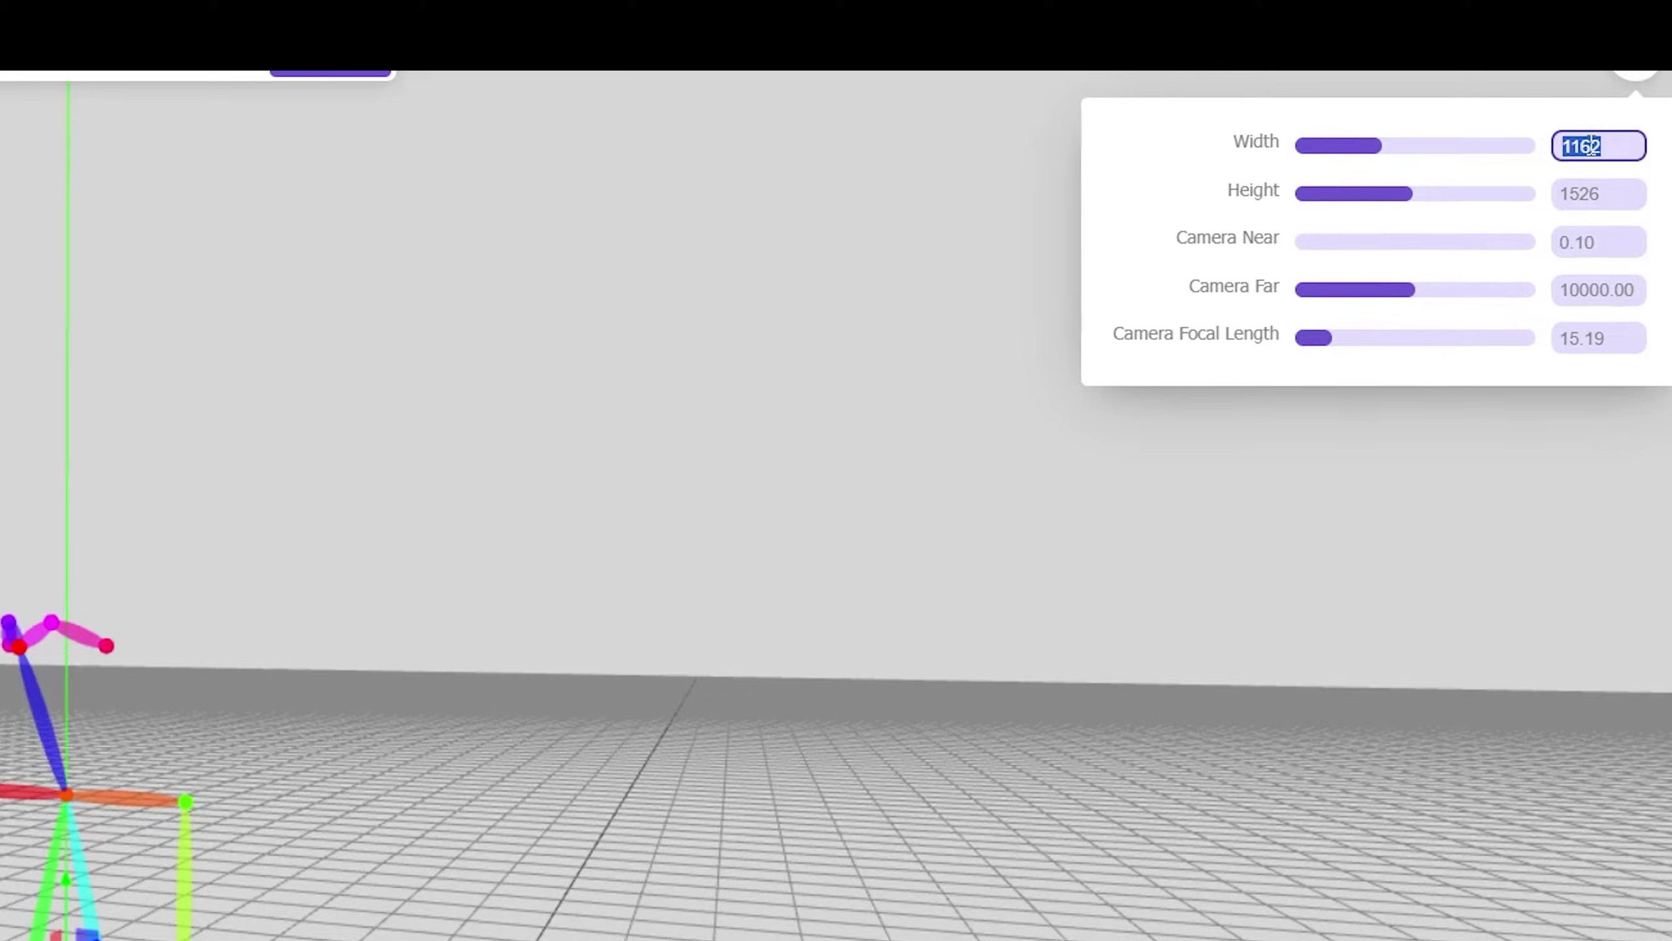
type("1024")
left_click(1621, 190)
Step: Rotate the shoulder and elbow of the skeleton's orange-yellow arm to raise the hand in a wave
scroll(878, 557, "up", 2)
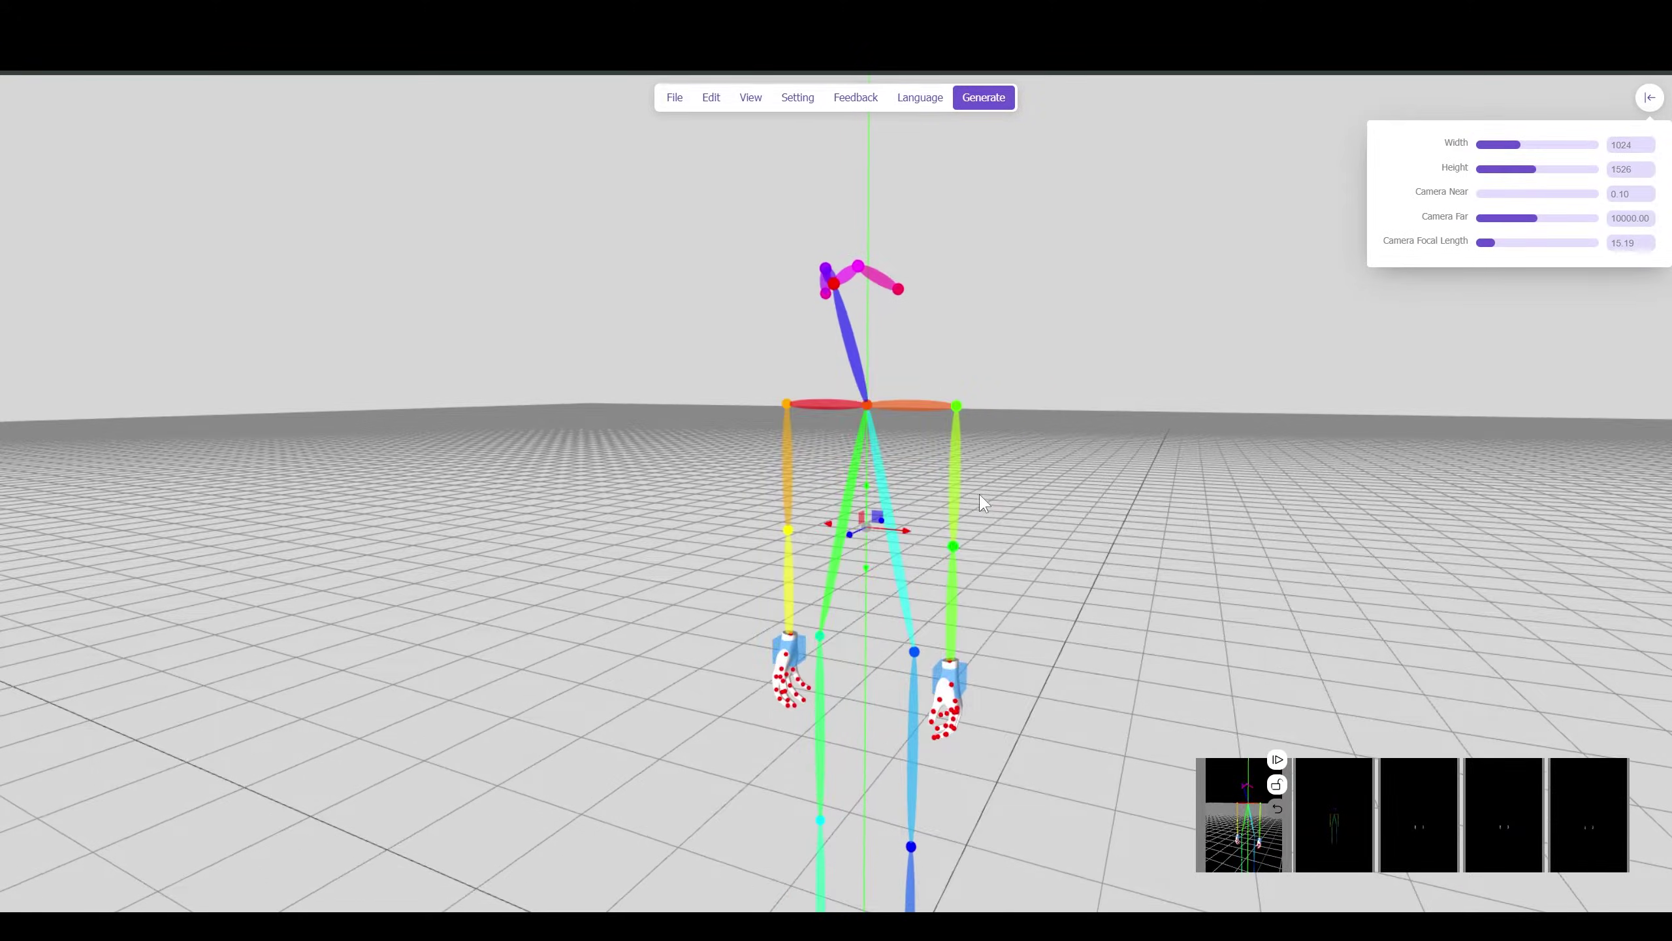
left_click(788, 408)
left_click_drag(771, 421, 732, 332)
left_click(728, 320)
scroll(731, 333, "down", 3)
left_click_drag(738, 473, 663, 474)
Step: Rotate the green arm's shoulder, the neck joint and the head joint to refine the waving pose
left_click(927, 423)
left_click_drag(953, 436, 968, 488)
left_click_drag(890, 392, 869, 390)
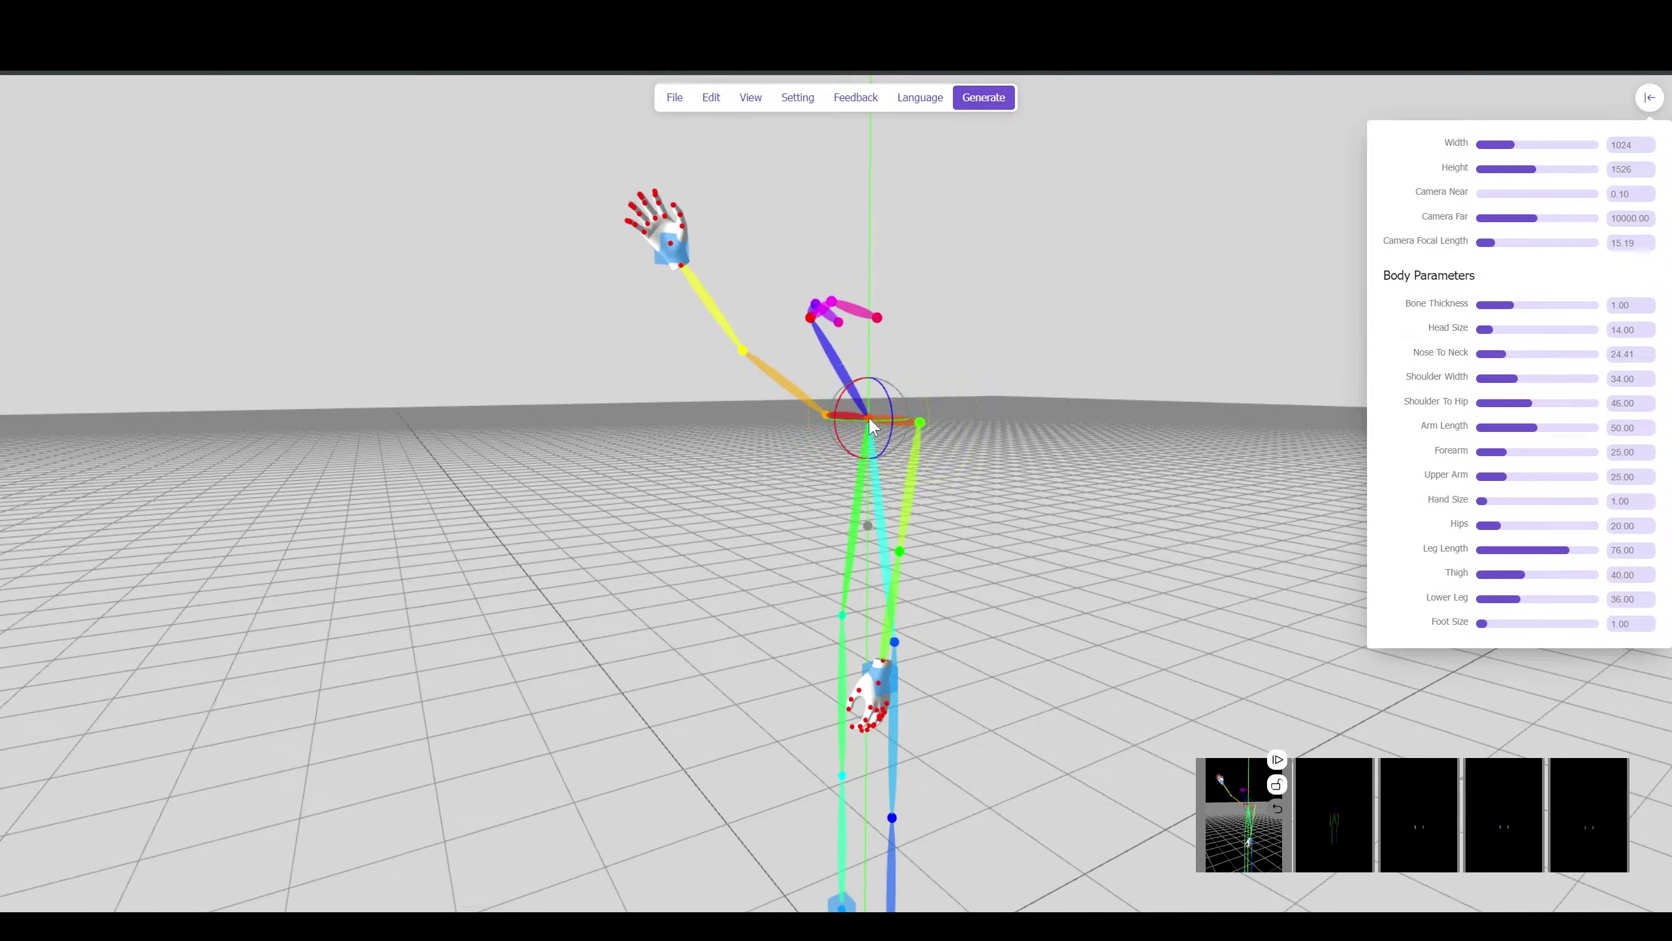
left_click(813, 319)
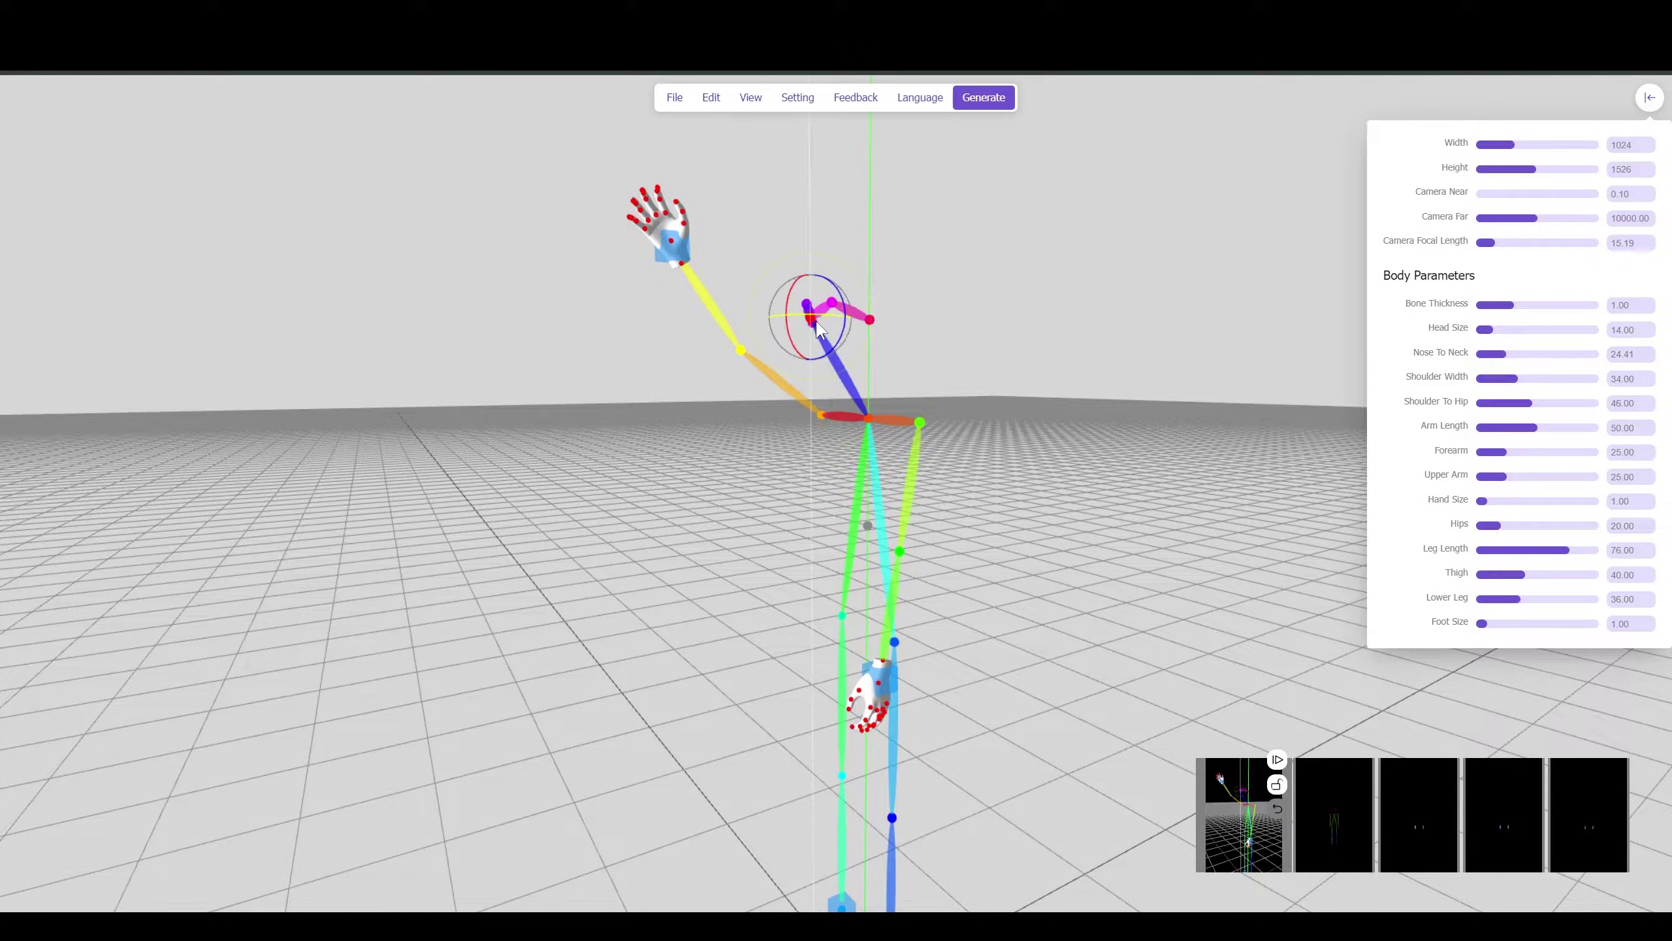
left_click_drag(781, 445, 755, 454)
scroll(754, 430, "up", 1)
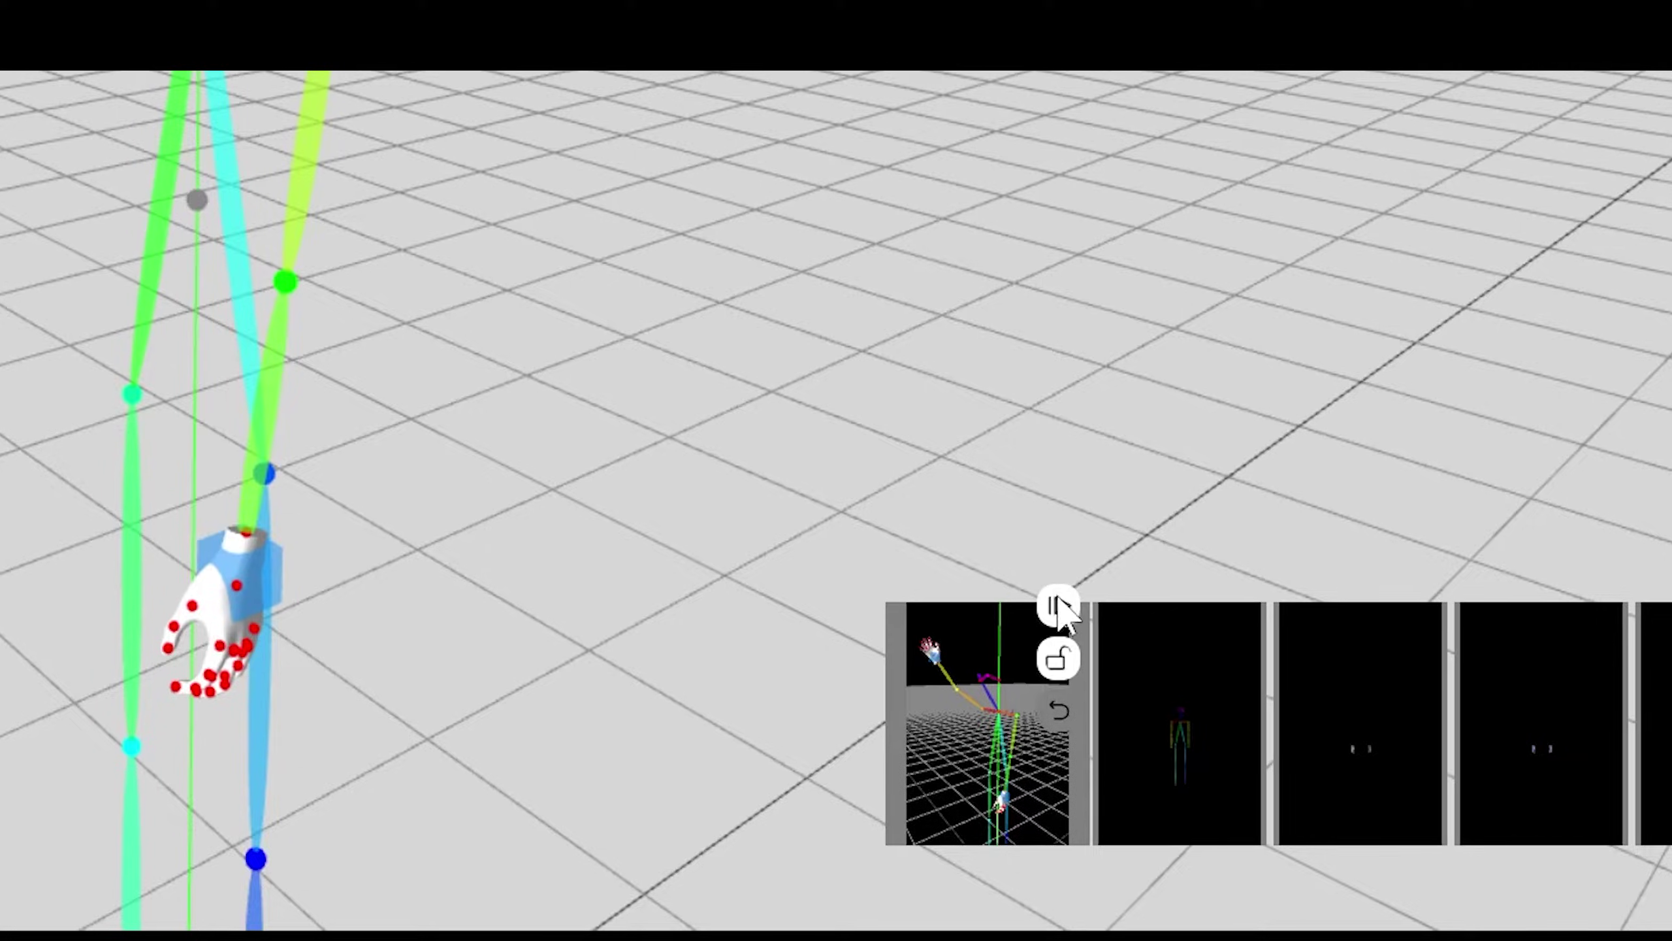
left_click(1059, 606)
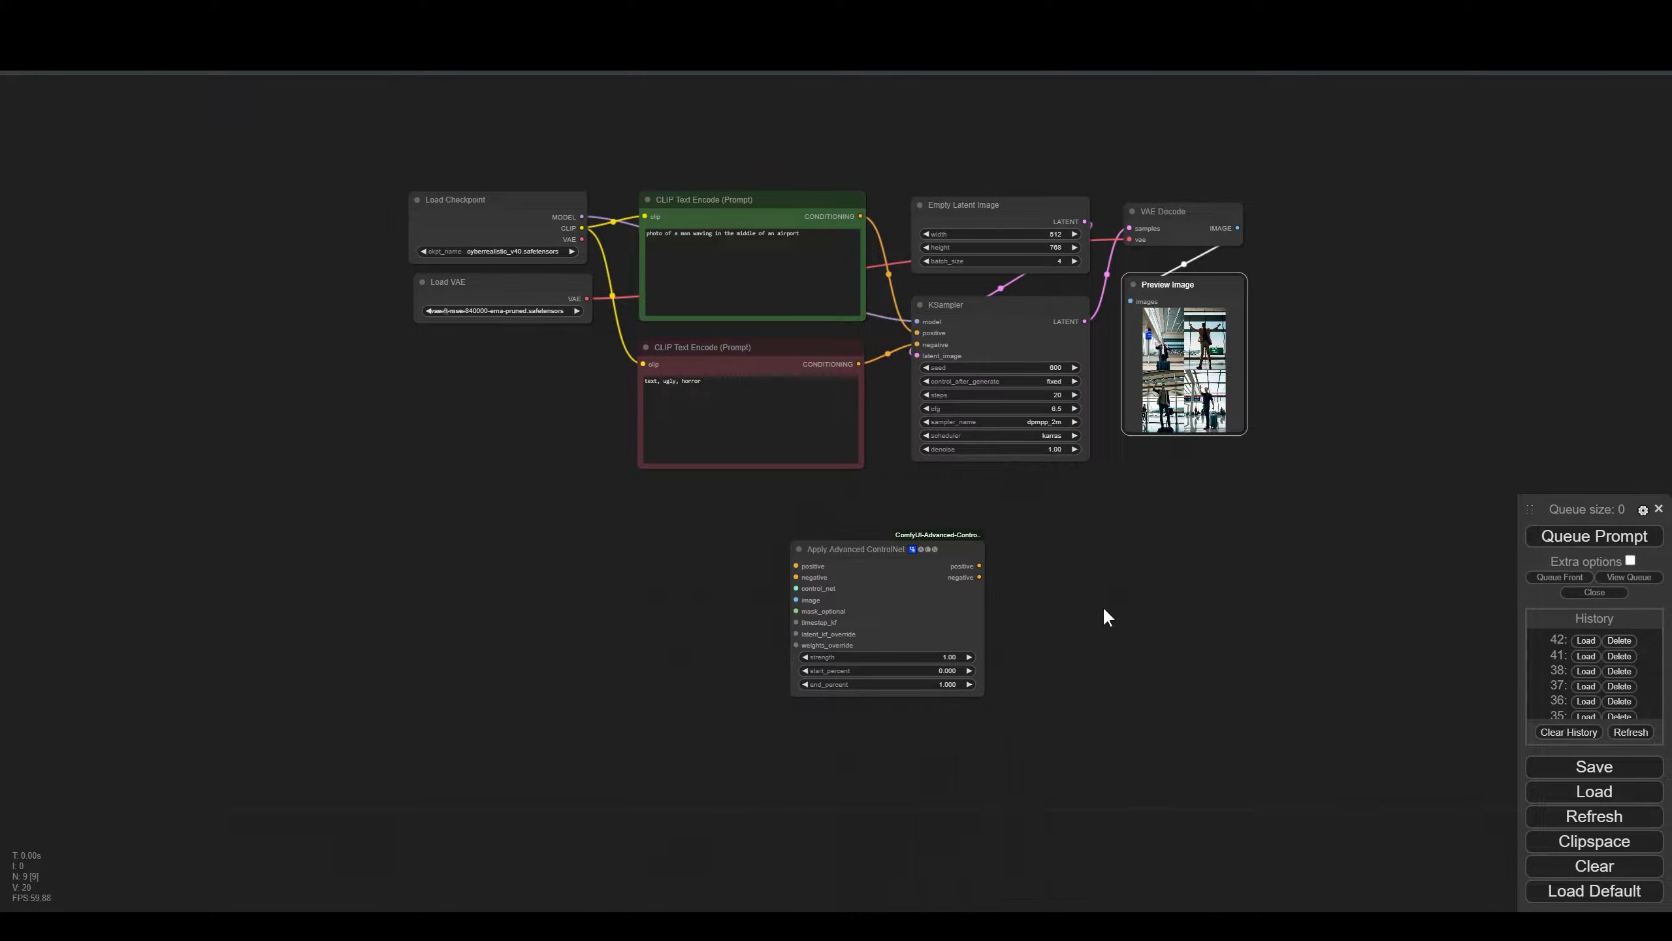
Step: In ComfyUI, route the positive and negative prompt conditioning through the Apply Advanced ControlNet node into the KSampler
left_click_drag(898, 549, 764, 548)
left_click_drag(860, 216, 663, 564)
left_click_drag(858, 363, 663, 576)
left_click_drag(846, 564, 916, 333)
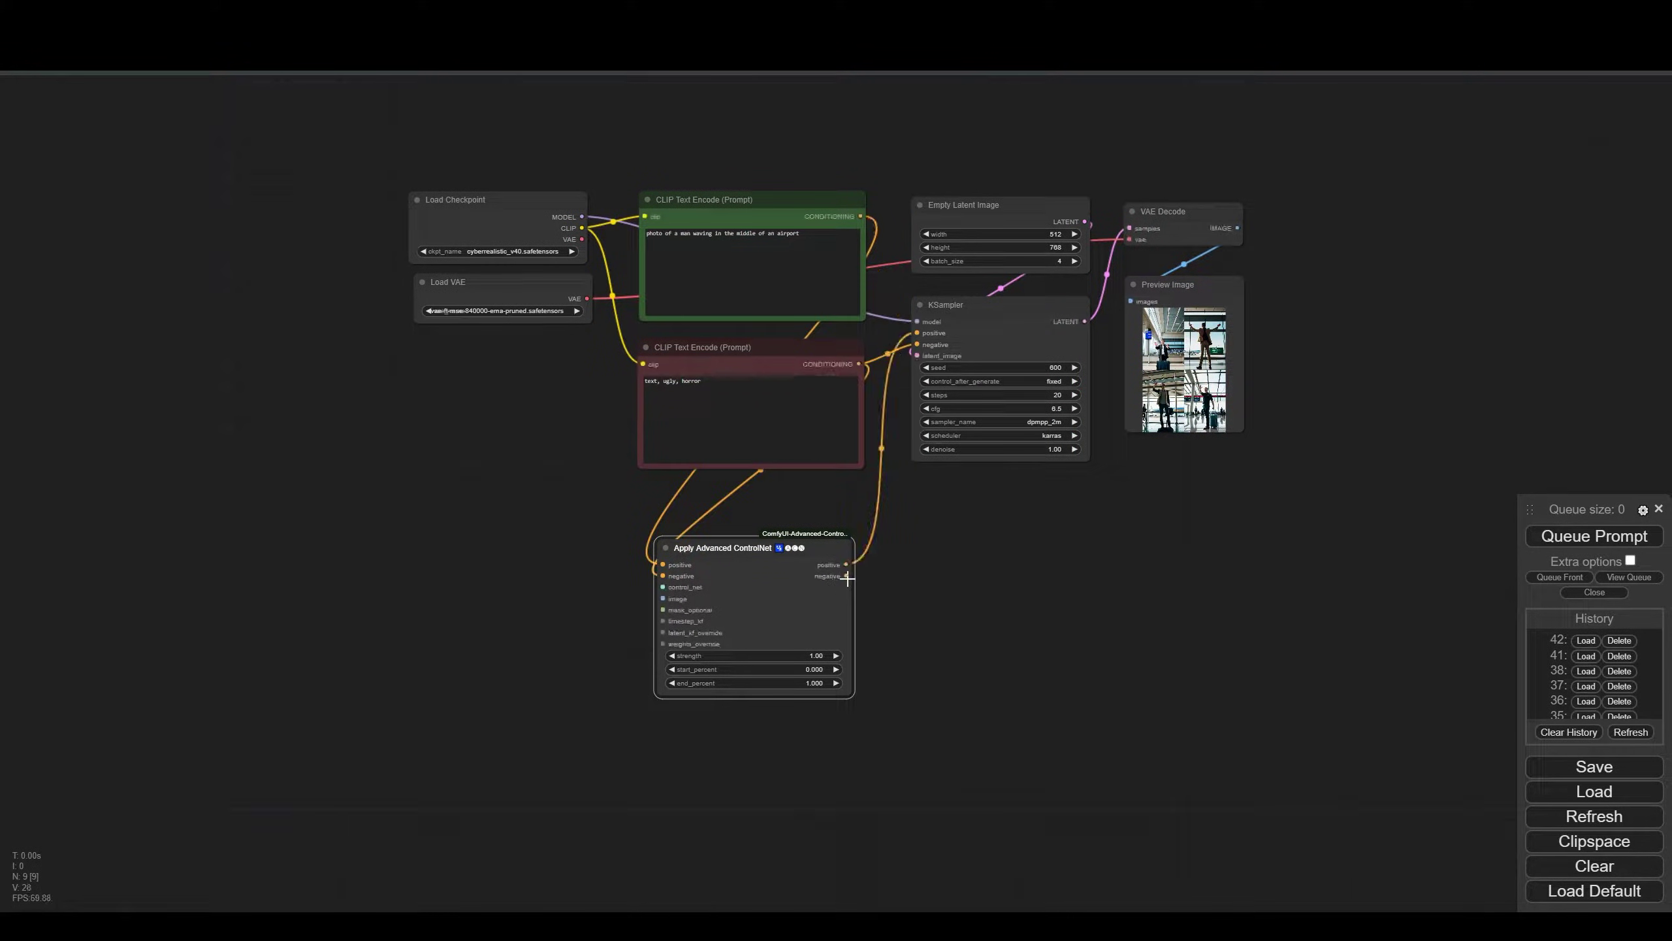
left_click_drag(846, 576, 917, 345)
Step: Add a Load Advanced ControlNet Model node for the control_net input, place it above, and choose control_sd15_openpose.pth
scroll(721, 554, "down", 1)
scroll(652, 626, "up", 5)
left_click_drag(675, 576, 527, 439)
left_click(563, 549)
left_click_drag(678, 456, 834, 454)
left_click(837, 465)
left_click(938, 656)
Step: Add a Load Image node to the ControlNet's image input, using the pose image pose_2024_03_11_00_45_42 (3).png
left_click_drag(674, 593, 526, 544)
left_click(554, 642)
left_click_drag(446, 626, 444, 619)
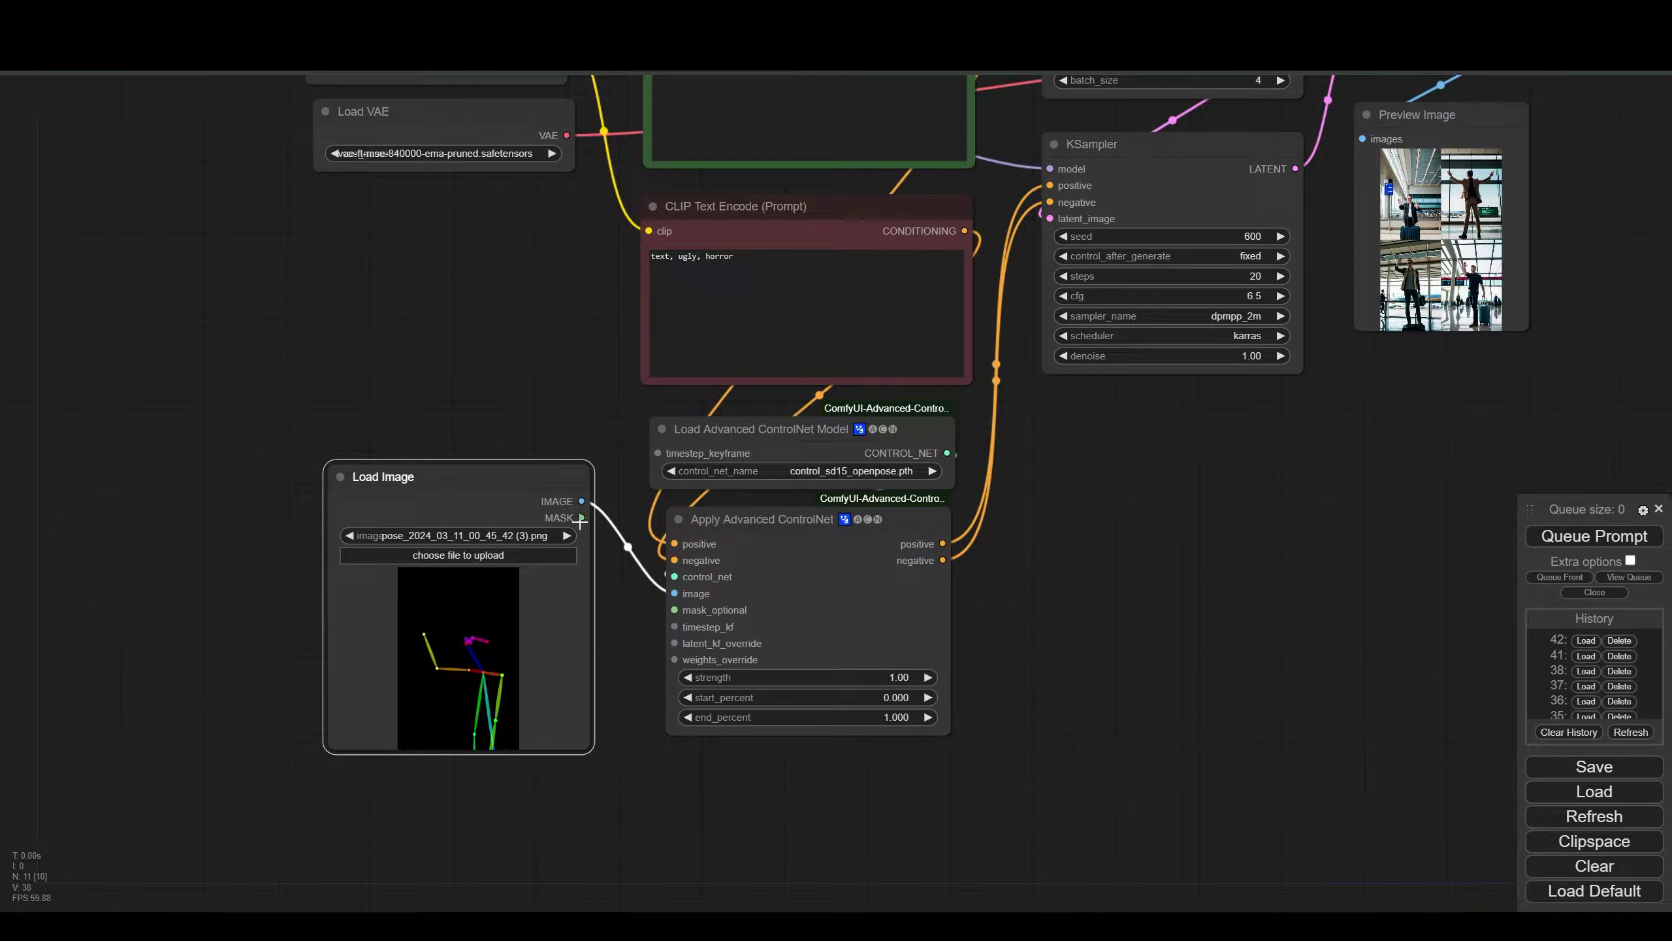
scroll(599, 531, "up", 2)
scroll(605, 568, "down", 2)
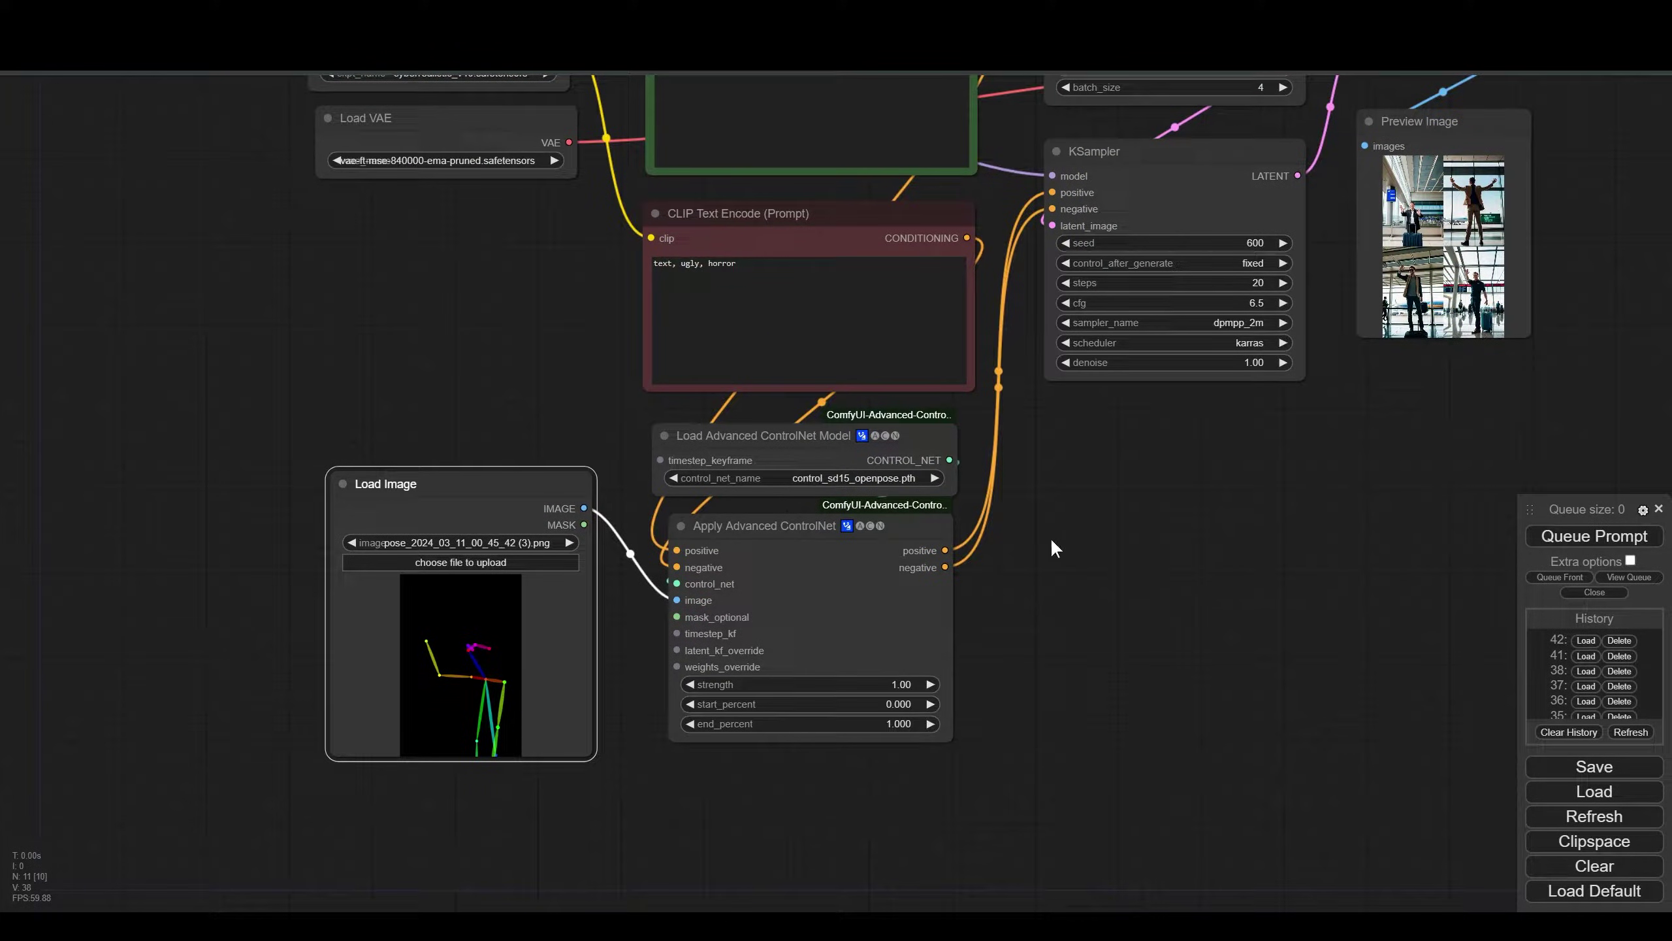
Step: Move the ControlNet nodes and the pose image node together further below the prompts, and queue the workflow
scroll(1051, 544, "down", 1)
left_click_drag(371, 442, 873, 693)
left_click_drag(827, 456, 825, 568)
left_click(1593, 536)
scroll(1381, 553, "down", 2)
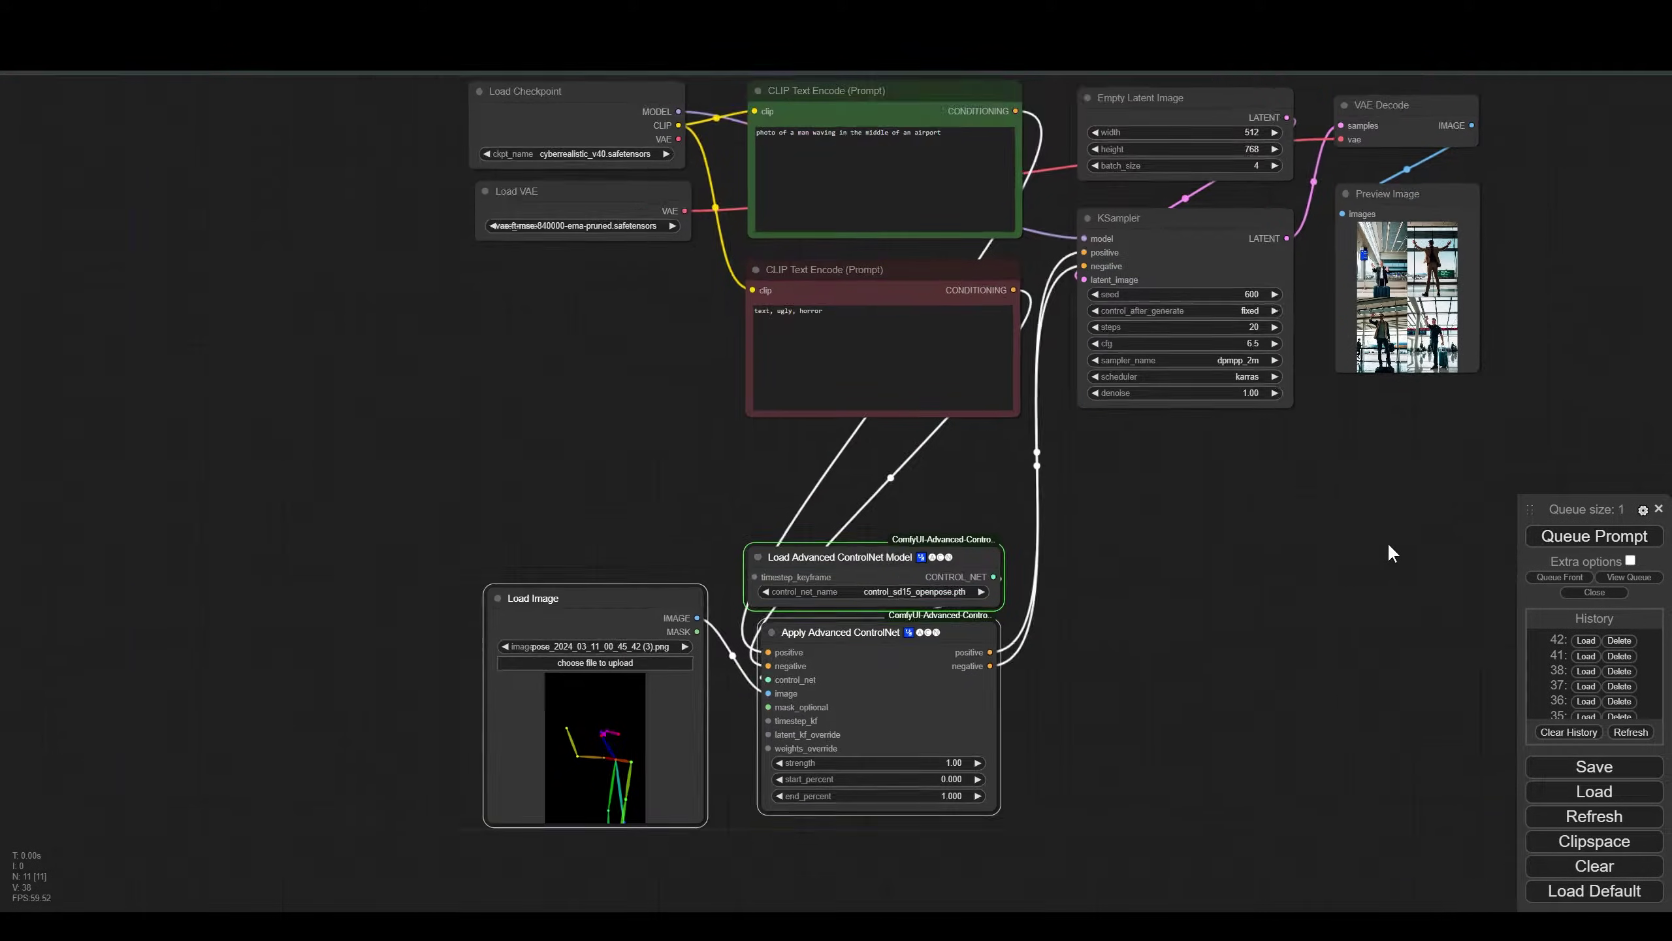
left_click_drag(1381, 552, 949, 631)
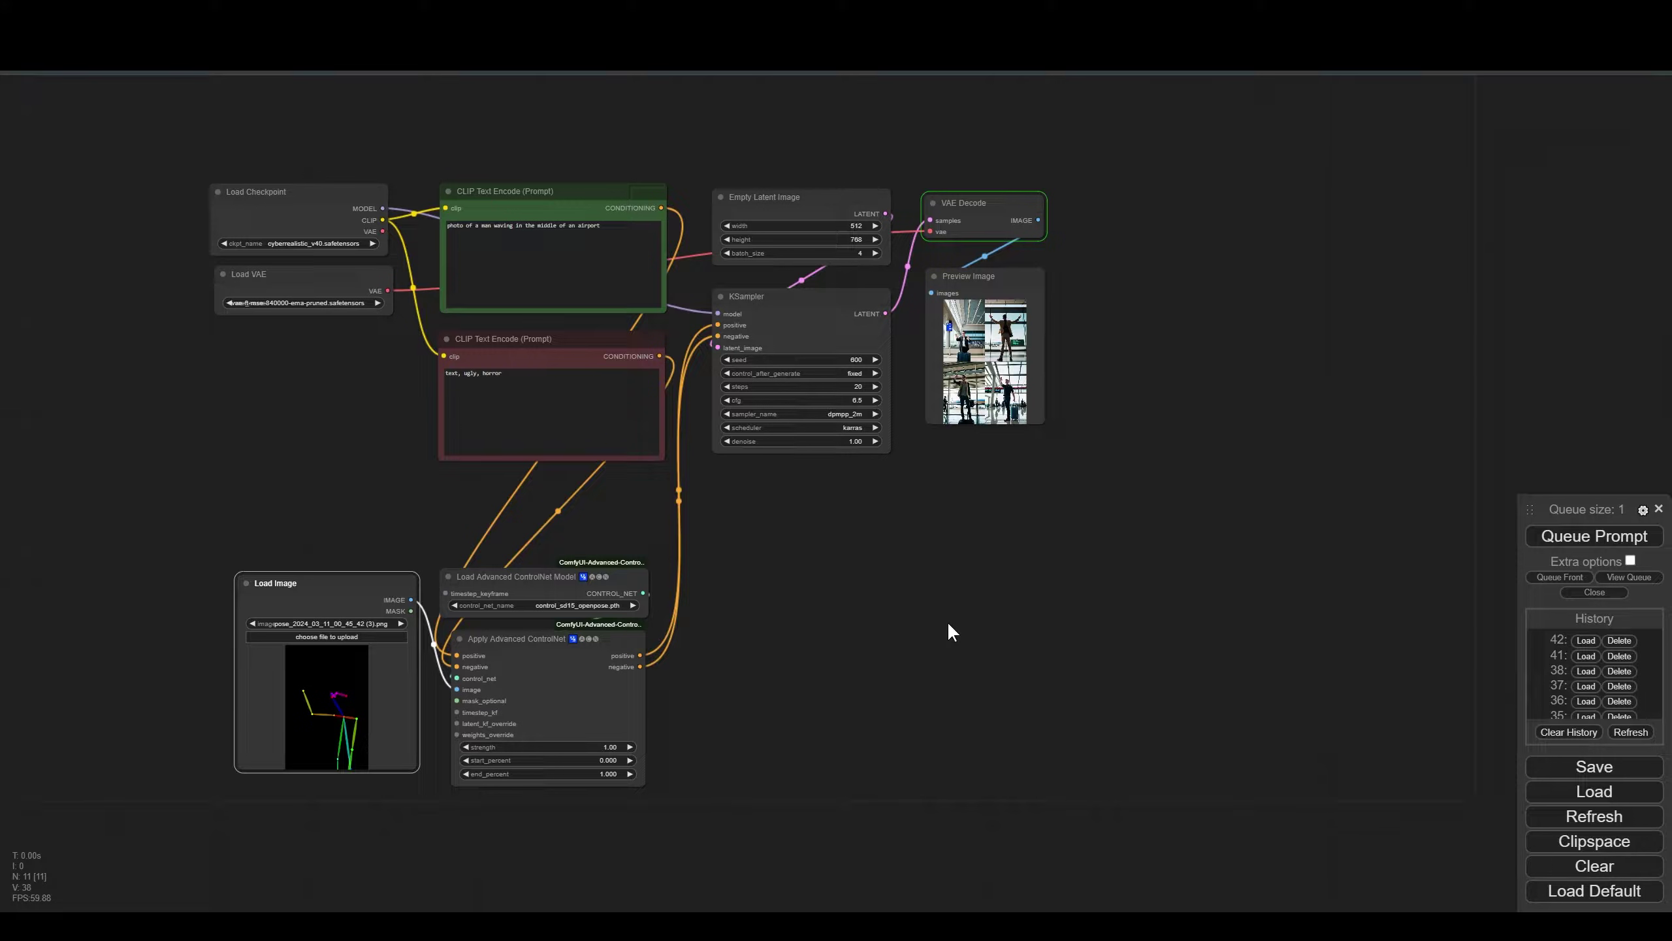
Step: Examine the generated images of the waving man one by one in the Preview Image node
scroll(965, 336, "up", 15)
scroll(1145, 724, "up", 1)
left_click(1094, 579)
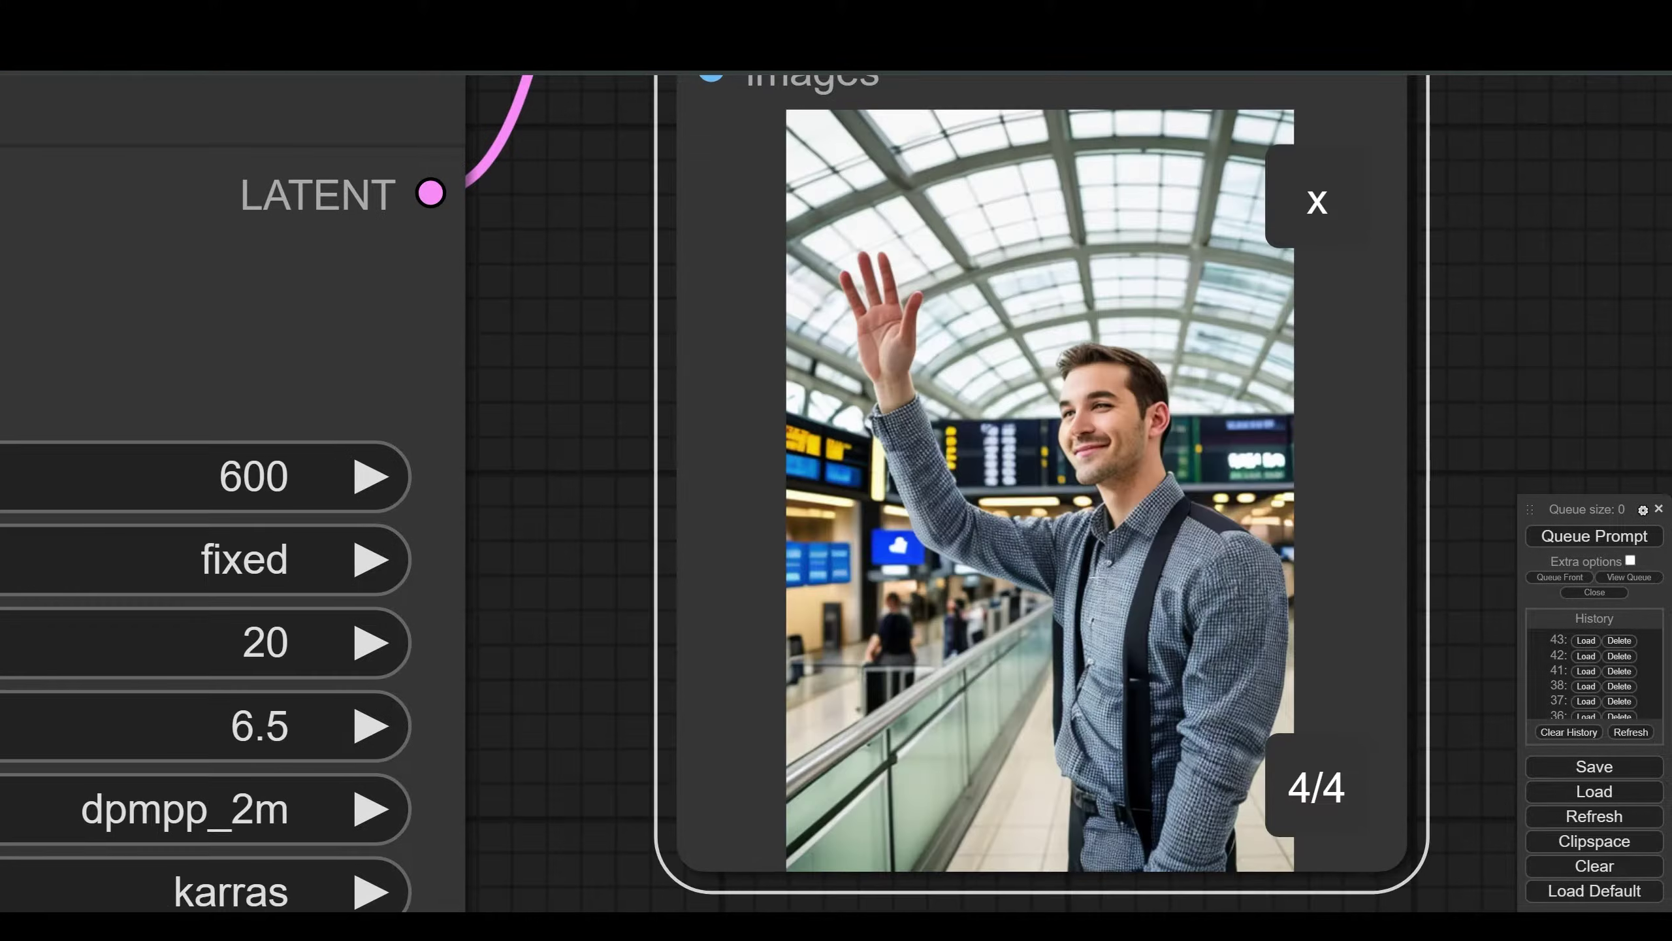
left_click(1312, 811)
left_click(1312, 811)
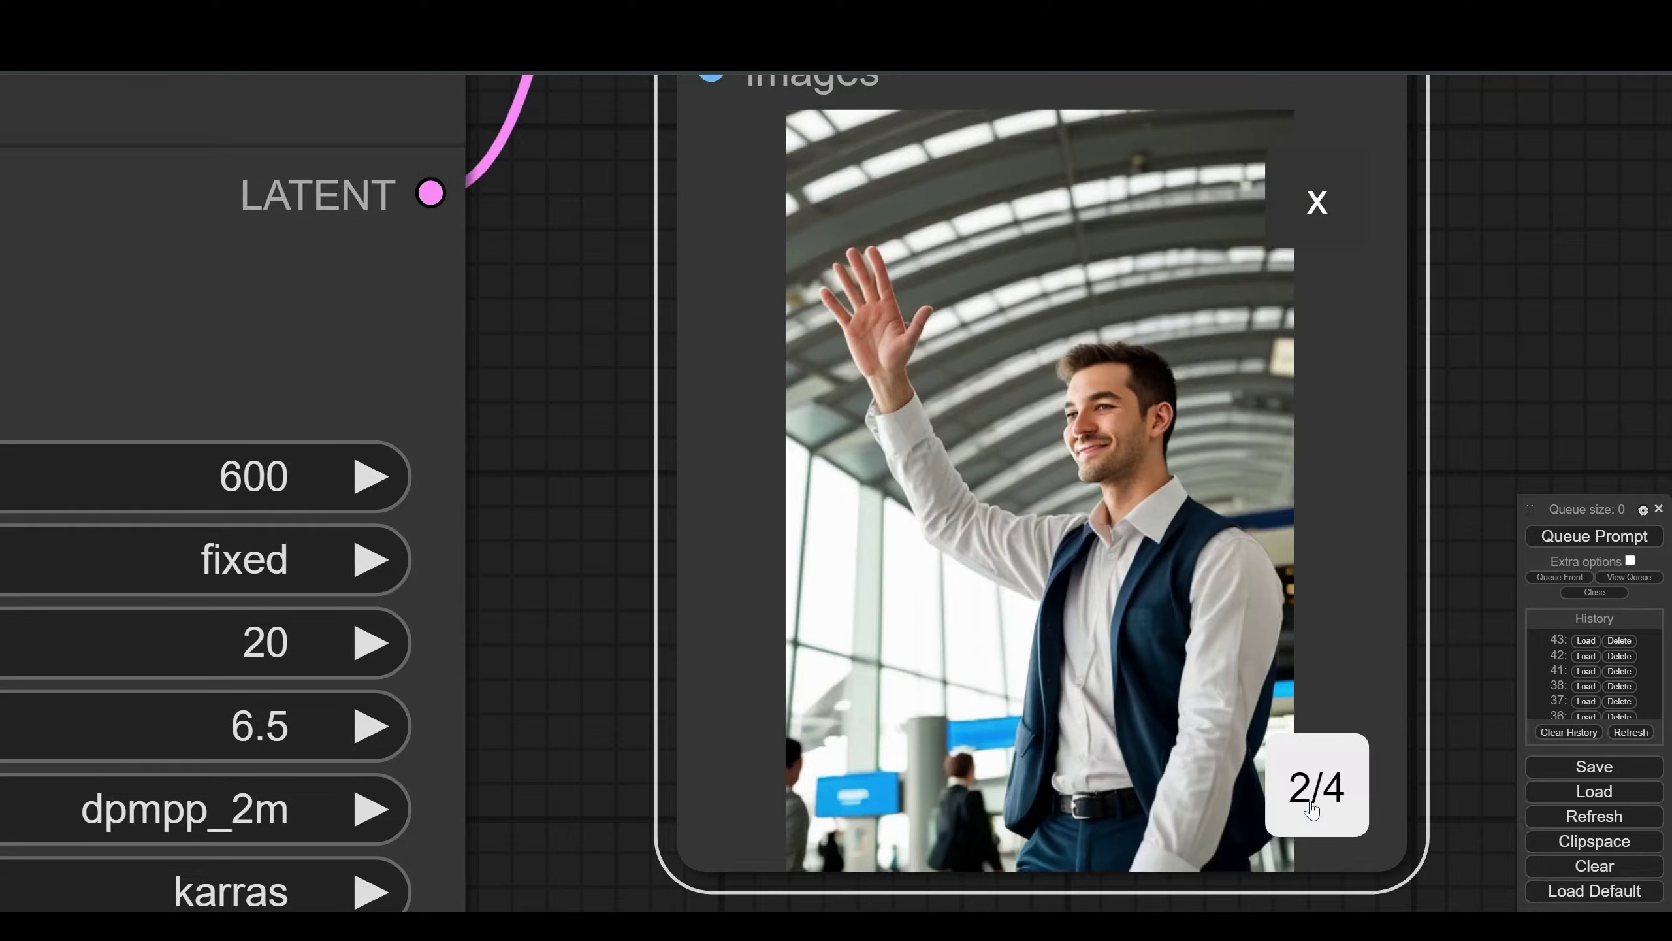
left_click(1312, 812)
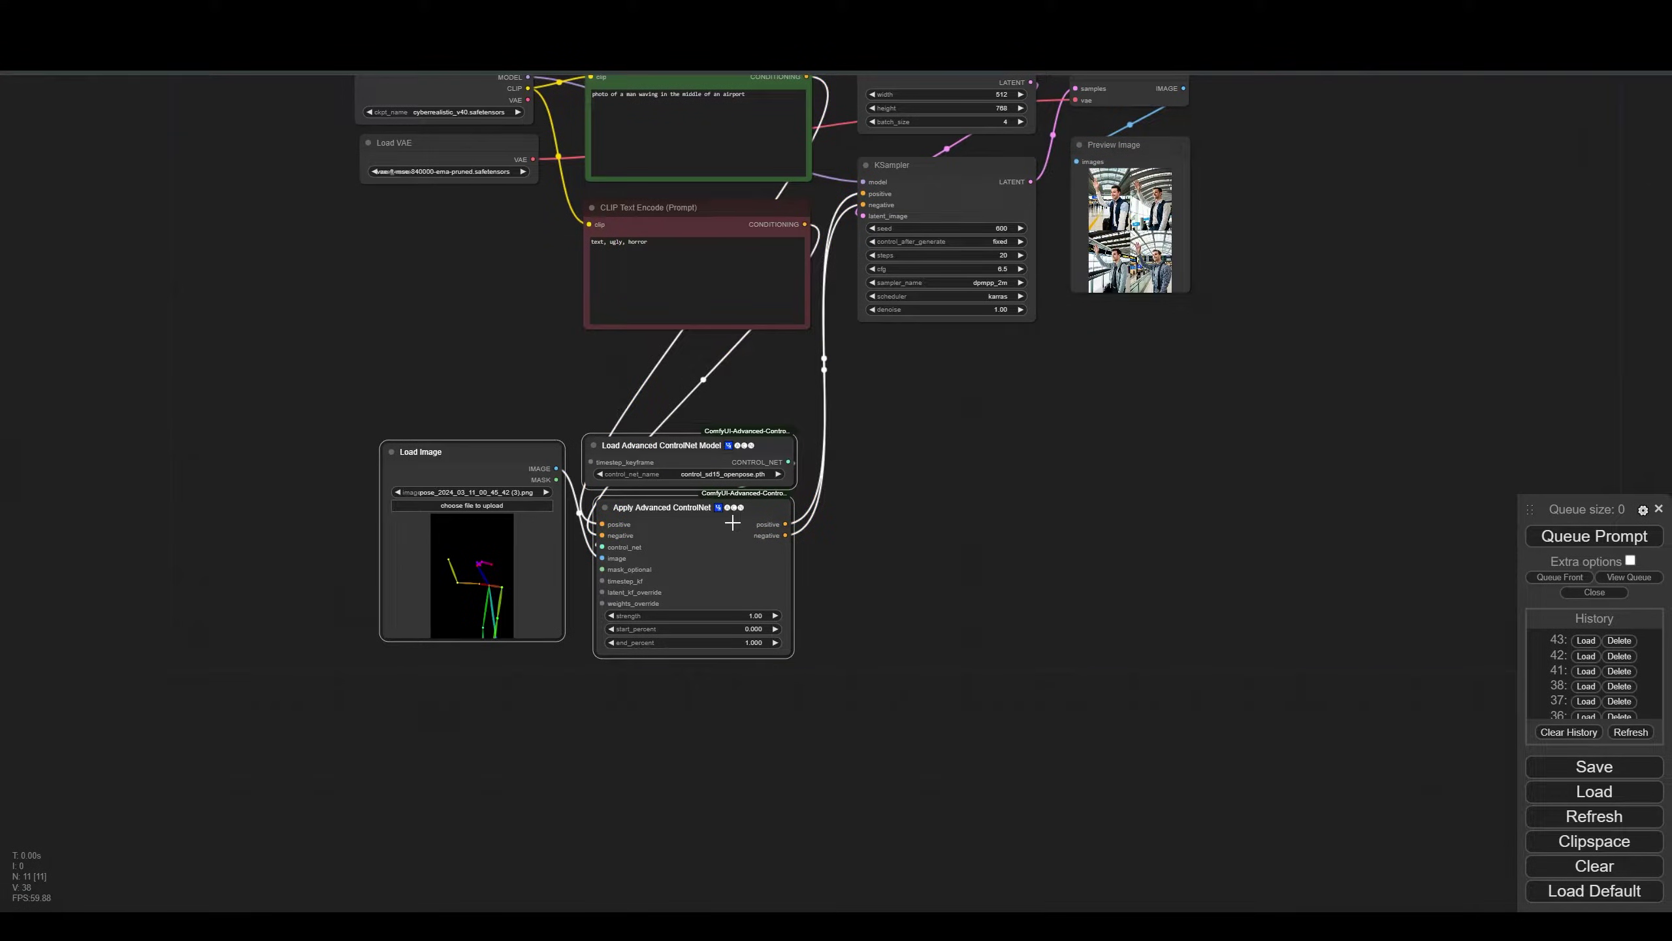
Step: Duplicate the pose image, ControlNet model and Apply Advanced ControlNet nodes twice with their input connections, placing the copies in a row beside the originals
key("ctrl+c")
key("ctrl+shift+v")
left_click_drag(1004, 443, 1112, 438)
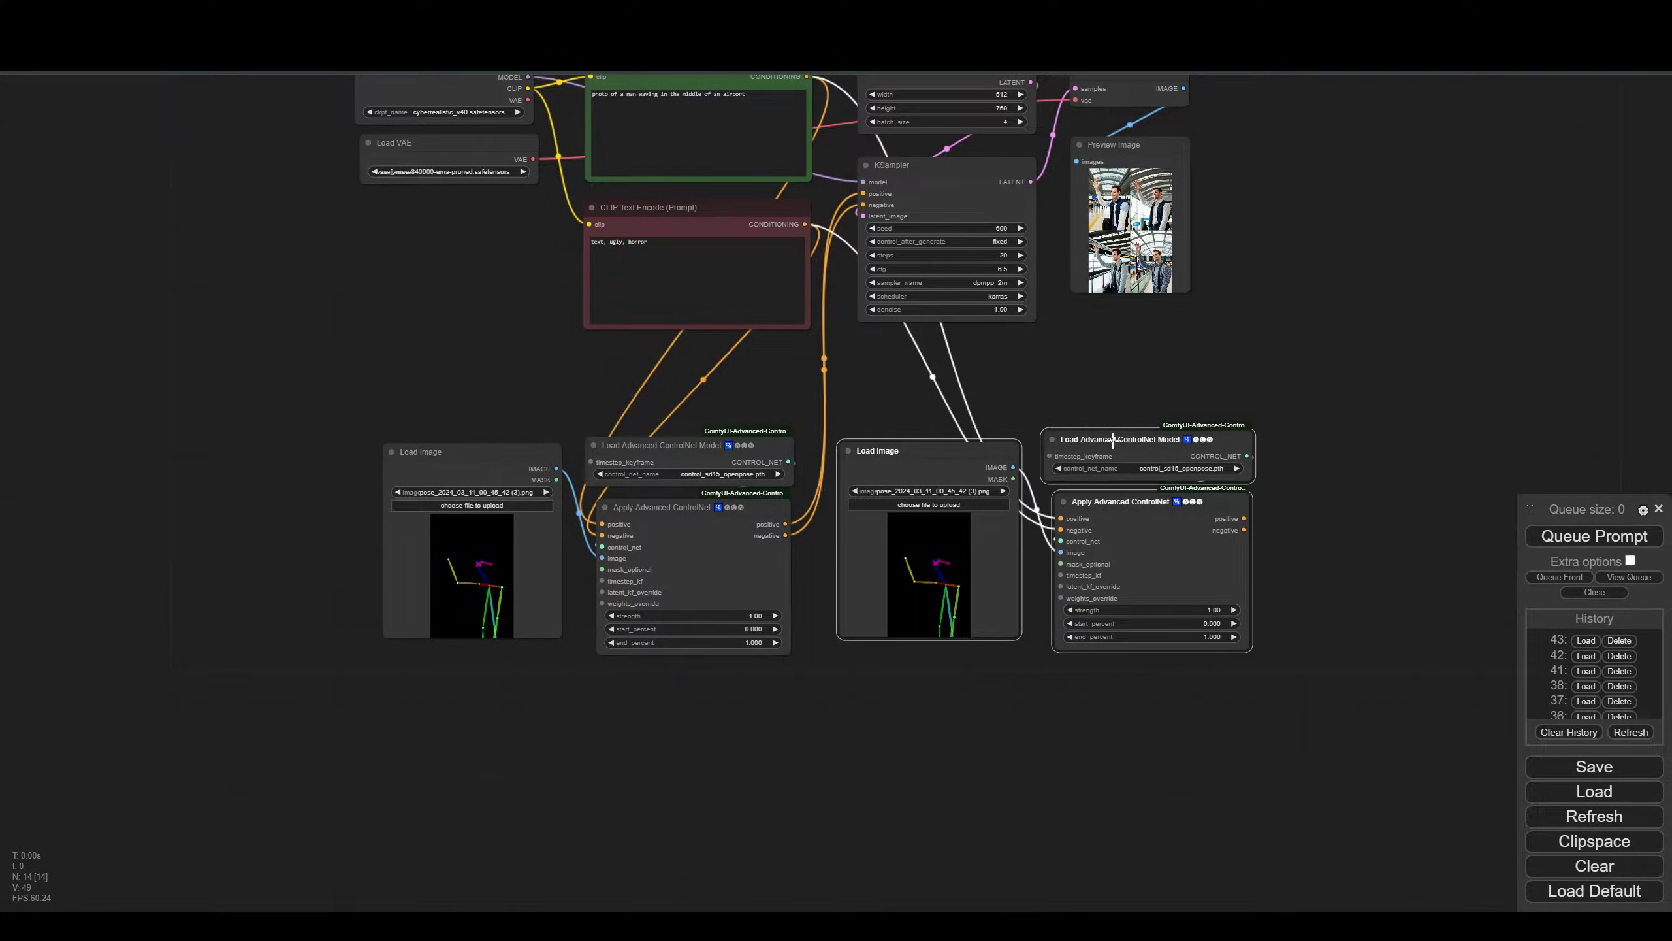
key("ctrl+shift+v")
left_click_drag(1411, 429, 1571, 428)
scroll(1230, 627, "down", 4)
left_click_drag(1181, 648, 951, 635)
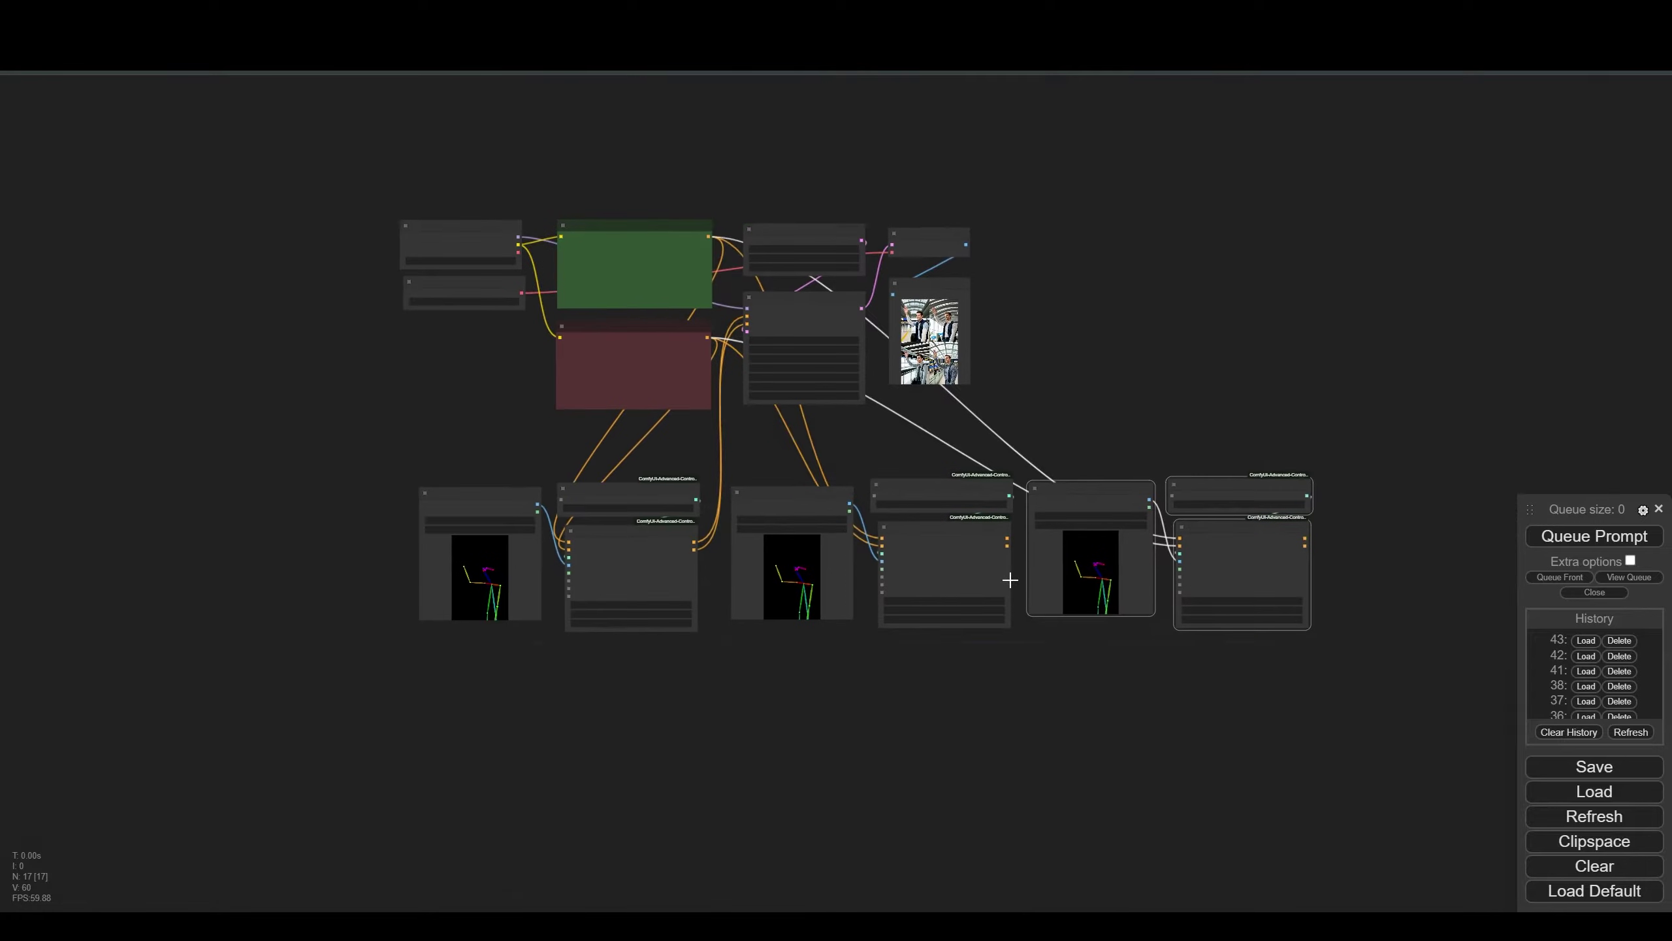
Step: Enclose all three sets of ControlNet nodes in one group
left_click_drag(383, 458, 1311, 704)
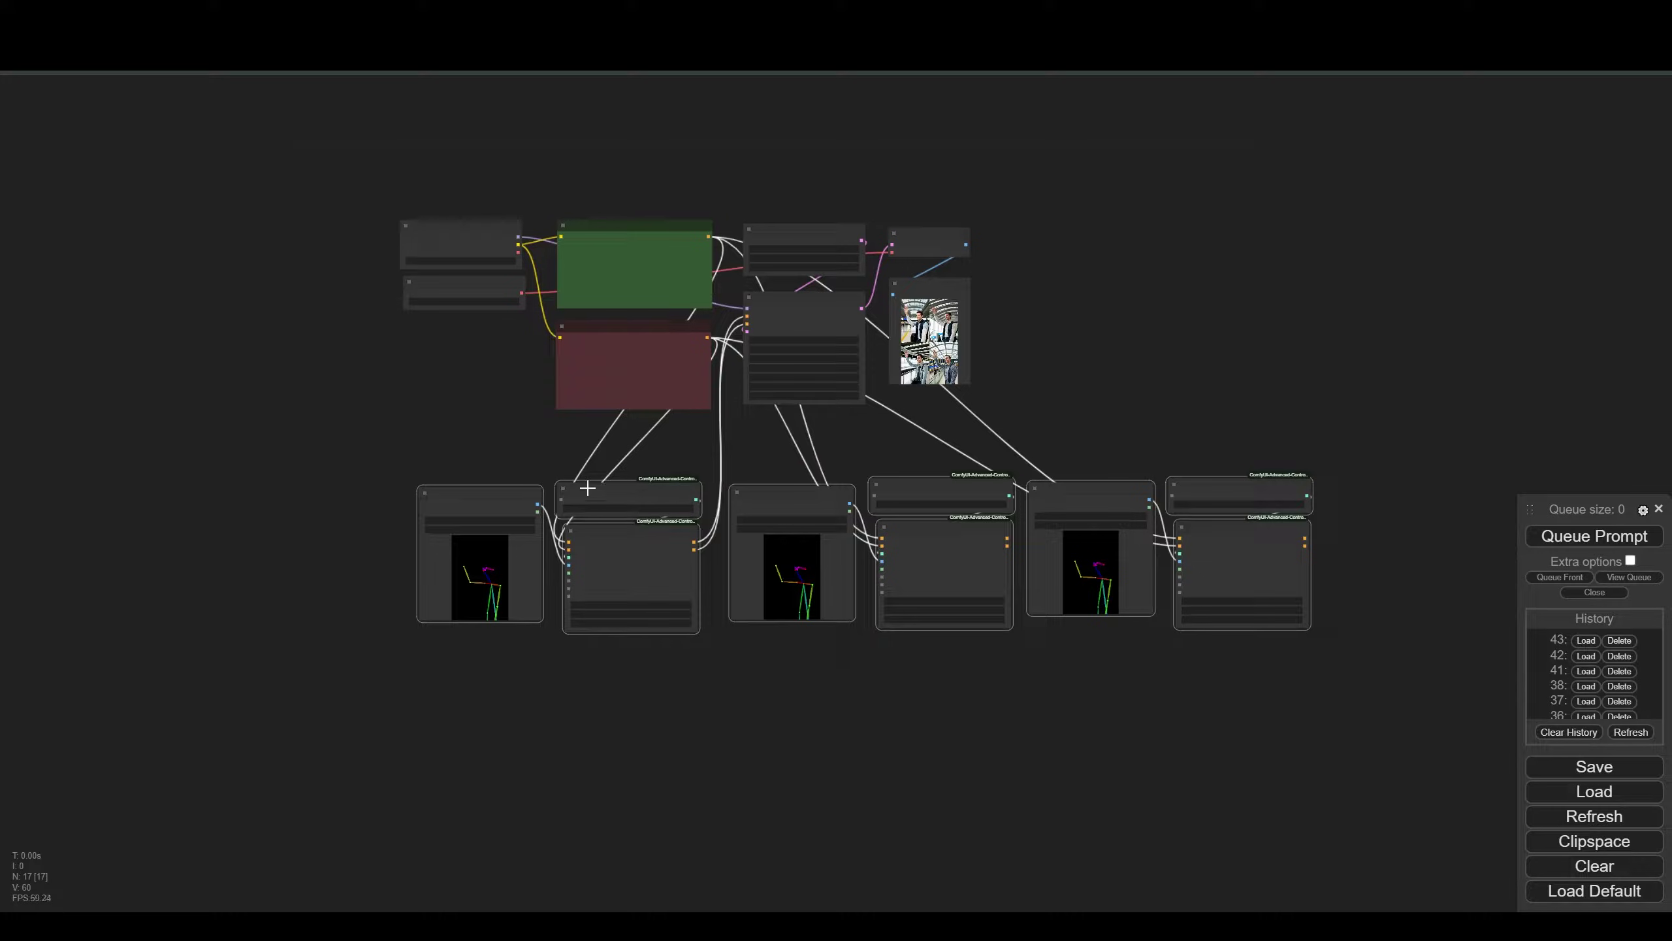
right_click(392, 519)
left_click(429, 598)
Step: Title the new node group "ControlNet"
right_click(532, 463)
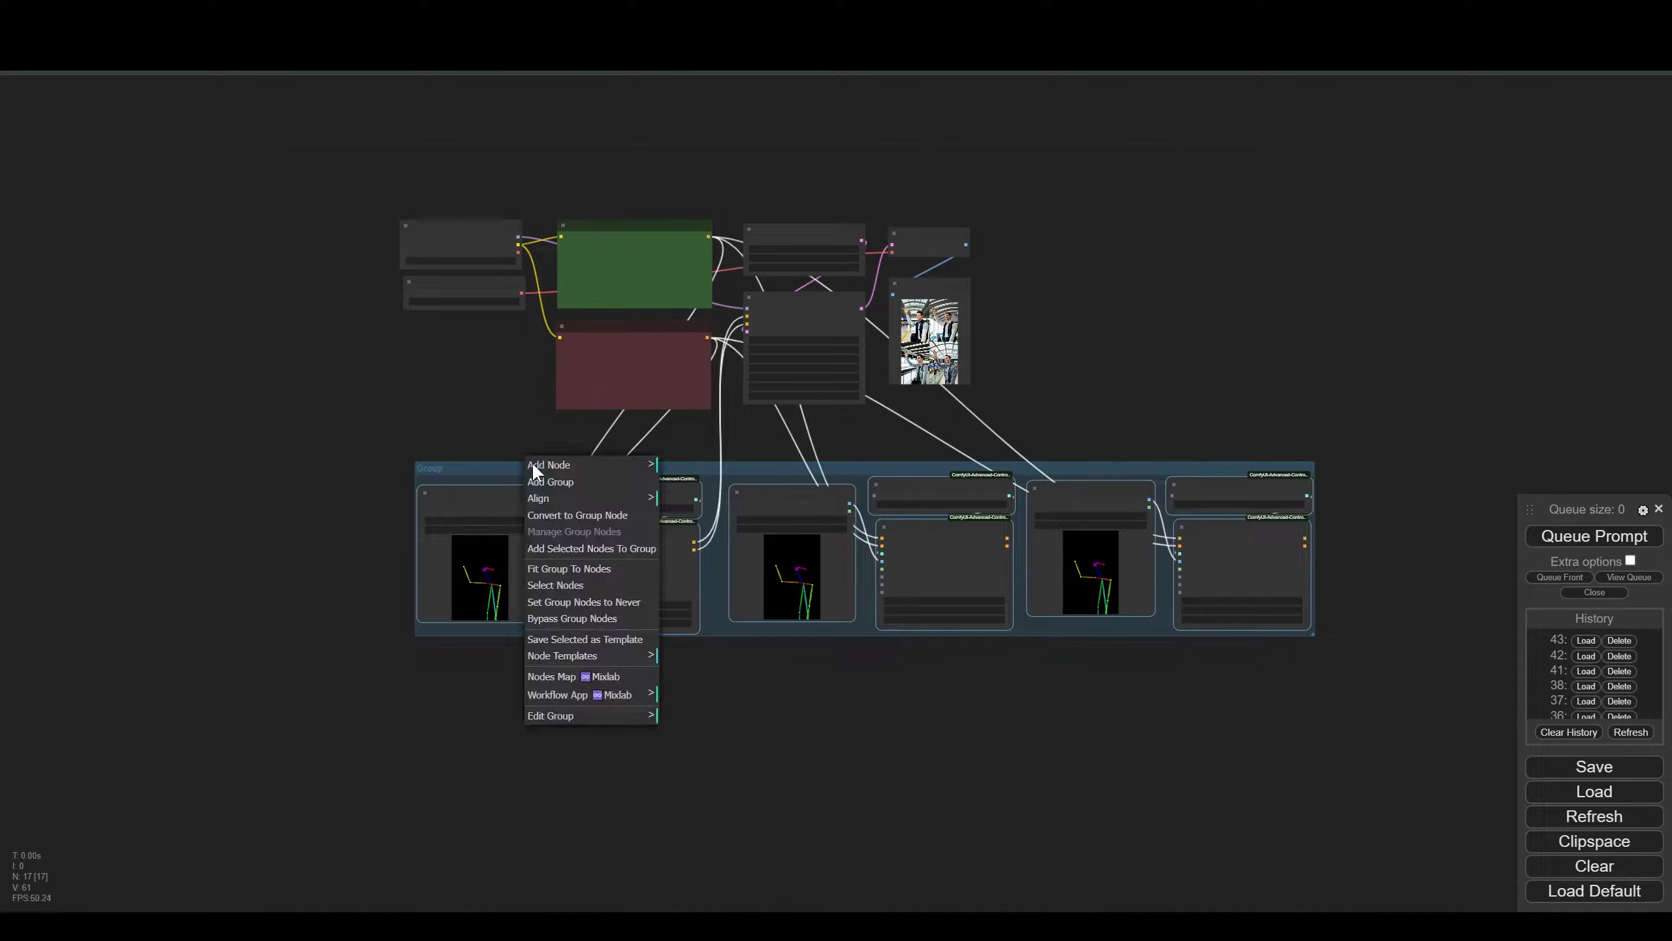
left_click(585, 716)
left_click(689, 752)
key("BackSpace")
key("BackSpace")
key("BackSpace")
key("BackSpace")
key("BackSpace")
type("ControlNet")
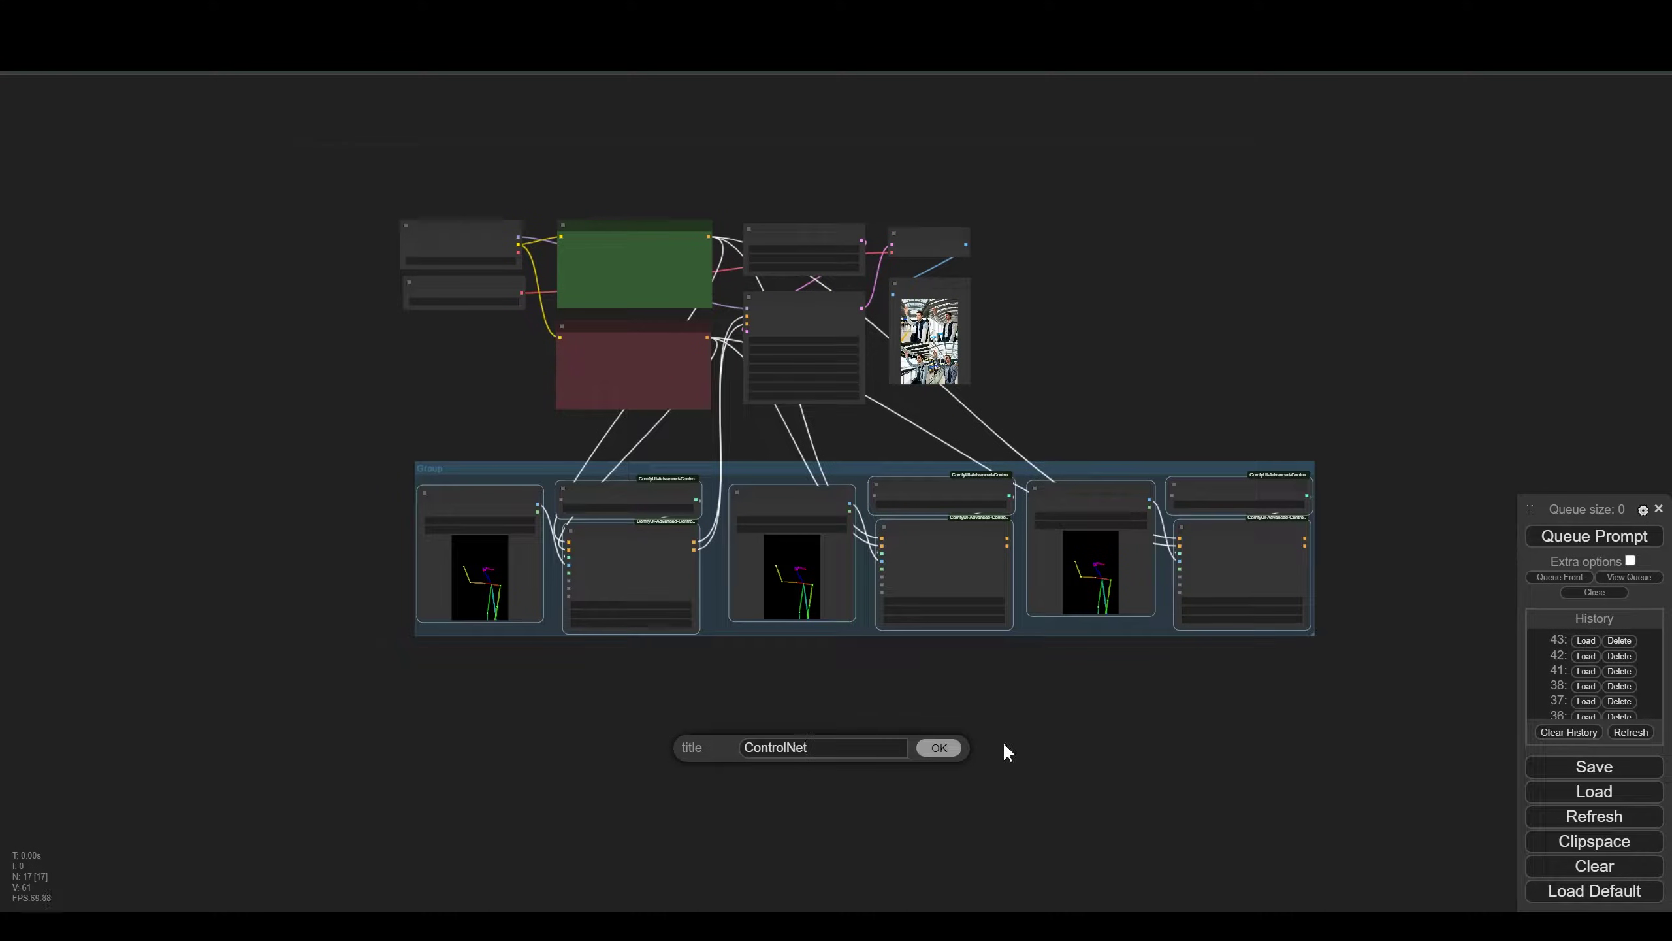
key("Return")
Step: Set the second ControlNet model to DepthAnyThing.safetensors and load depth_2024_03_11_00_45_42 (3).png as its image
scroll(902, 645, "up", 5)
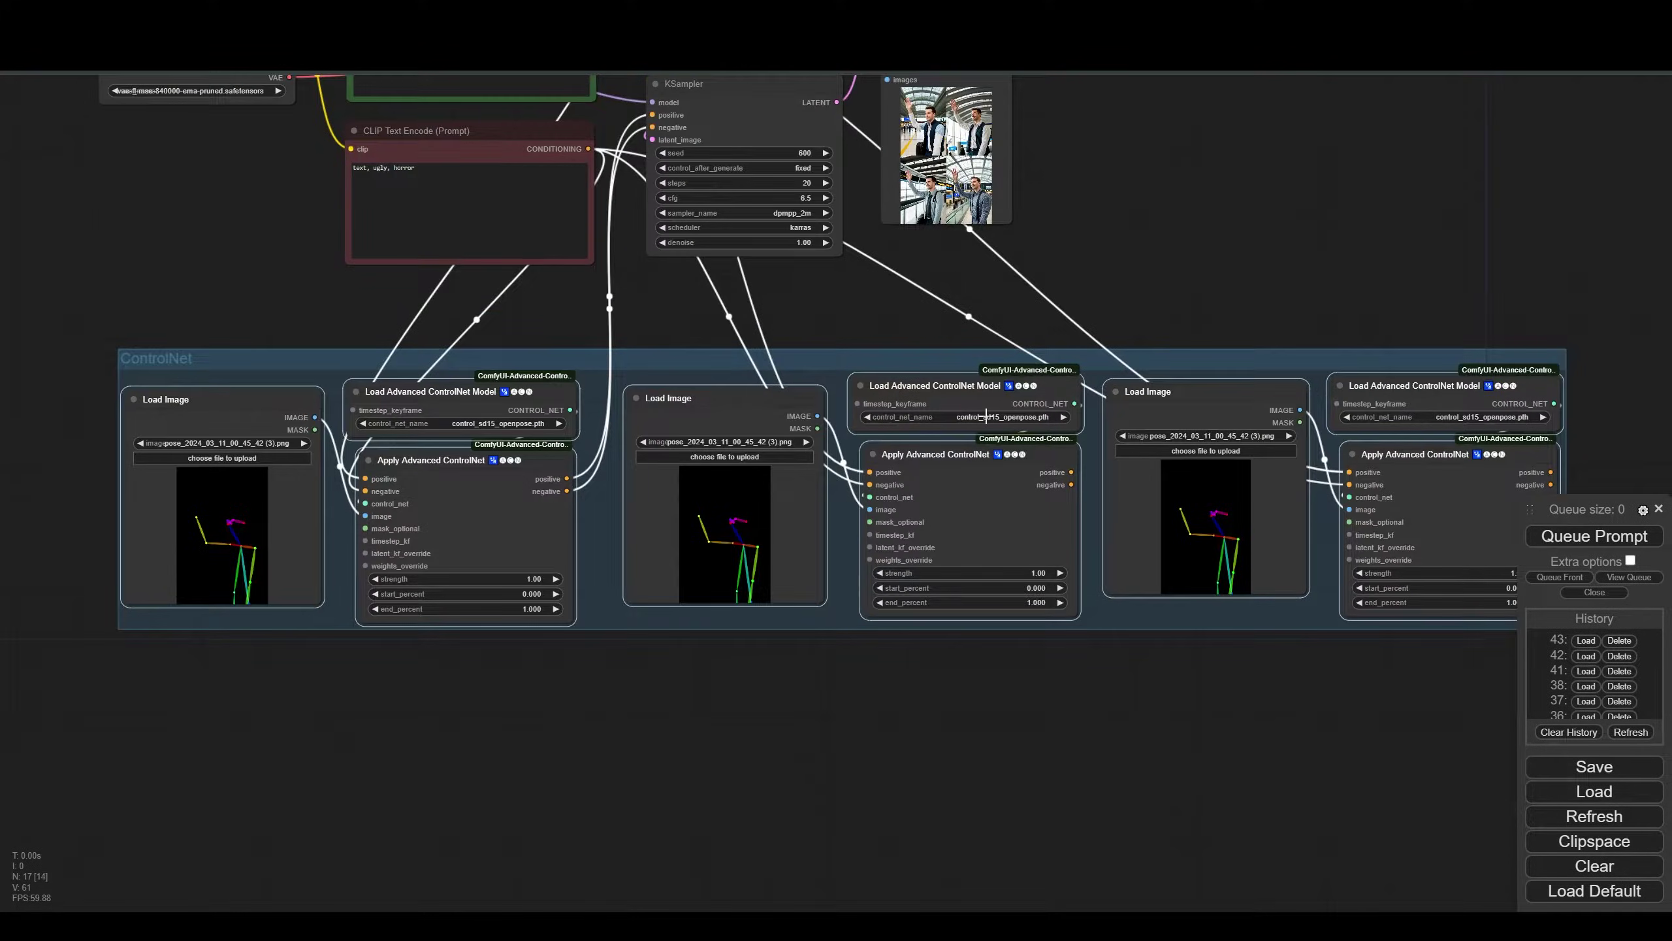
left_click(978, 417)
left_click(1010, 425)
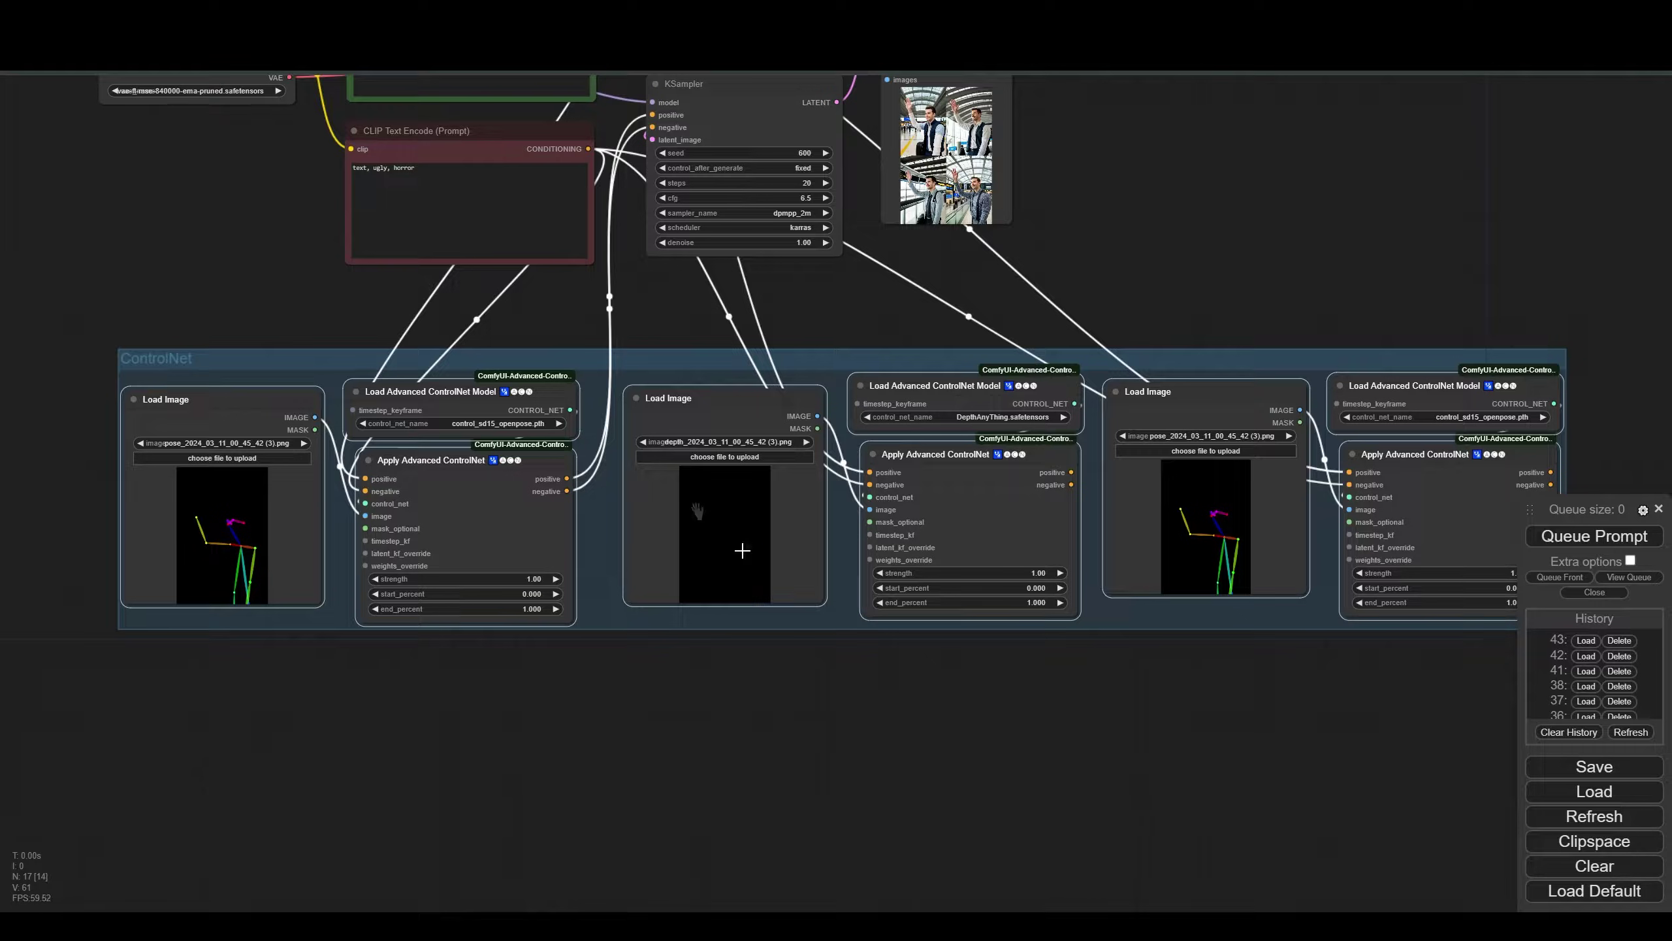
left_click_drag(742, 402, 744, 408)
scroll(712, 523, "up", 4)
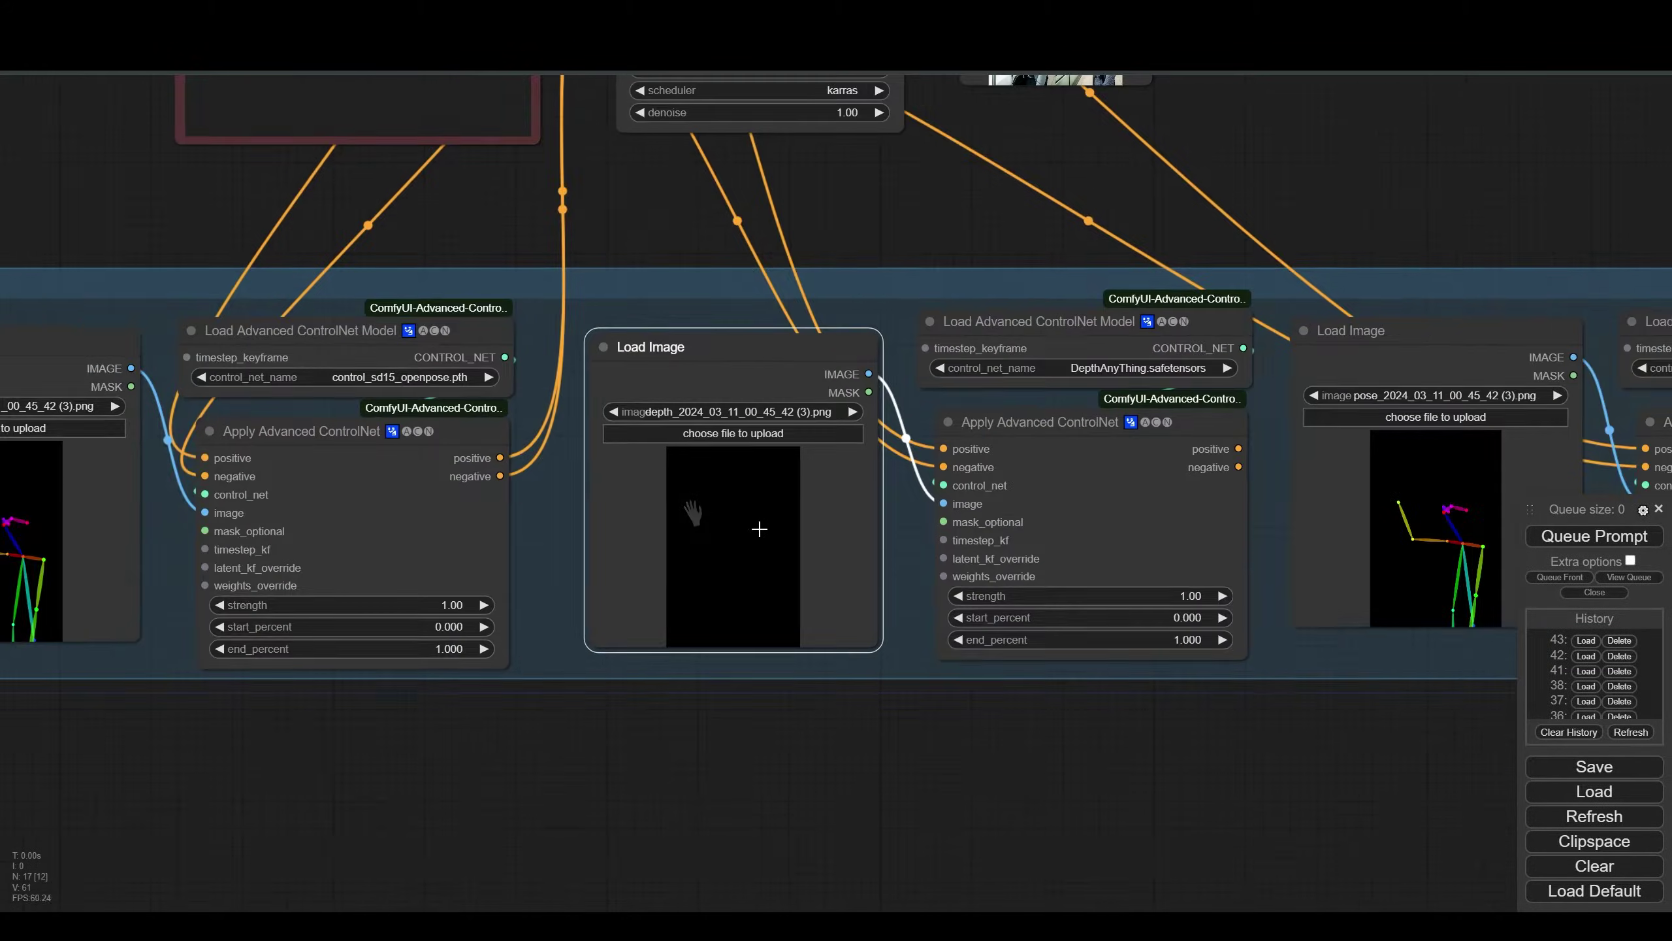
Step: Set the third ControlNet model to control_sd15_canny.pth and load canny_2024_03_11_00_45_42 (2).png as its image
scroll(781, 531, "down", 8)
scroll(933, 739, "up", 5)
left_click(1399, 432)
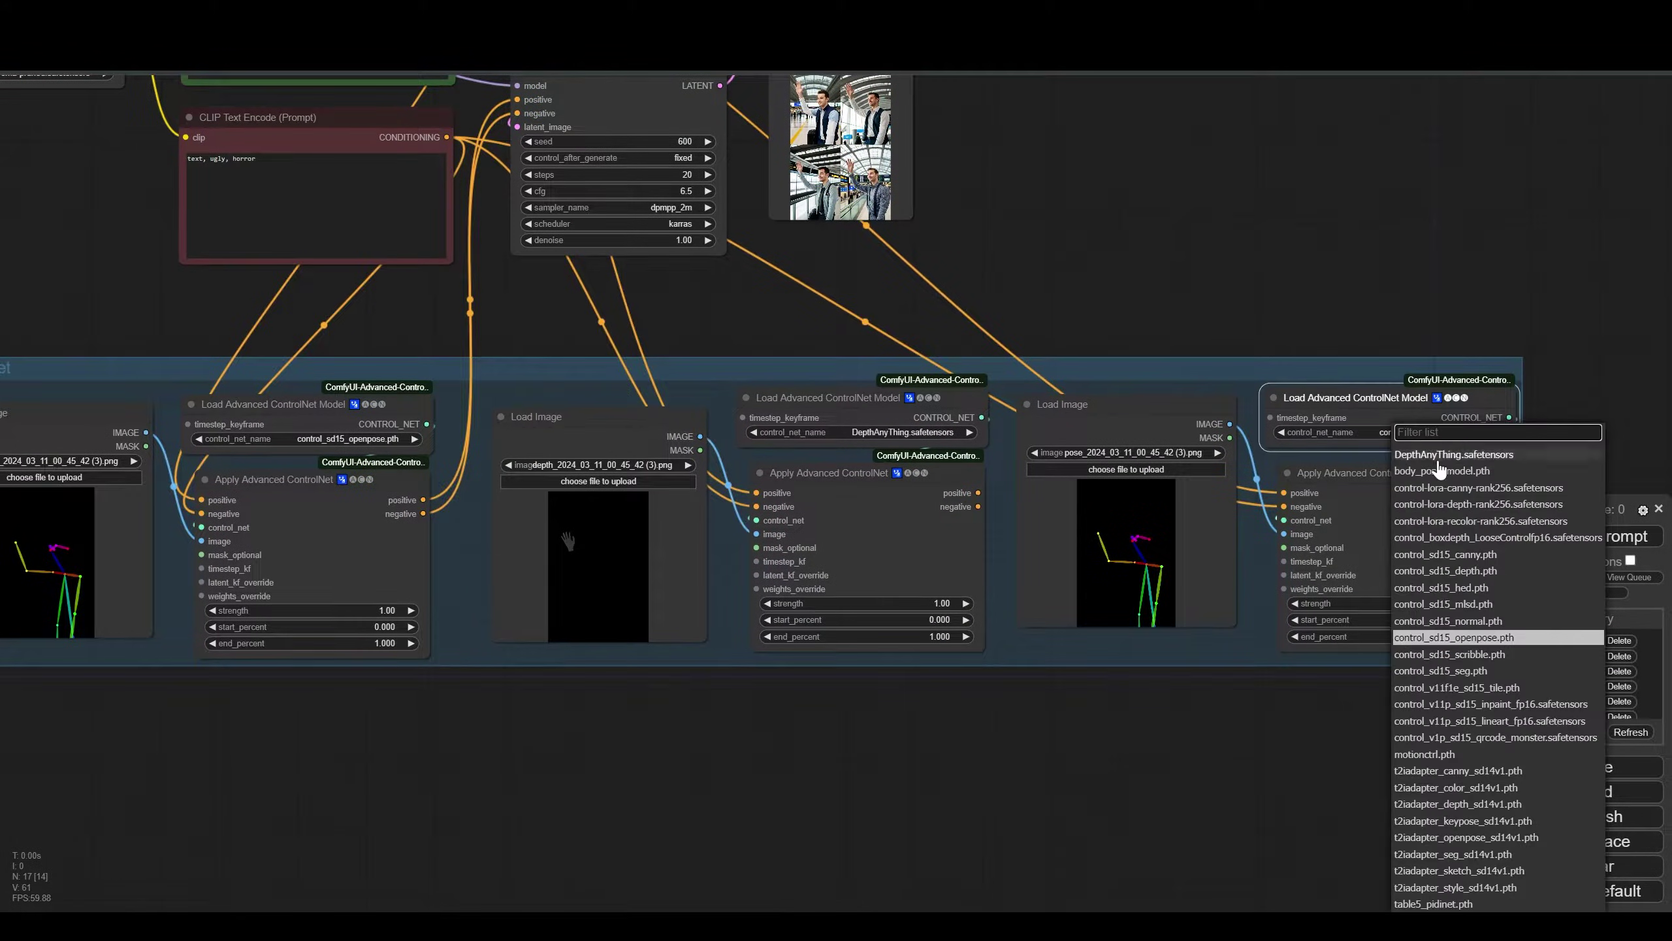
left_click(1471, 556)
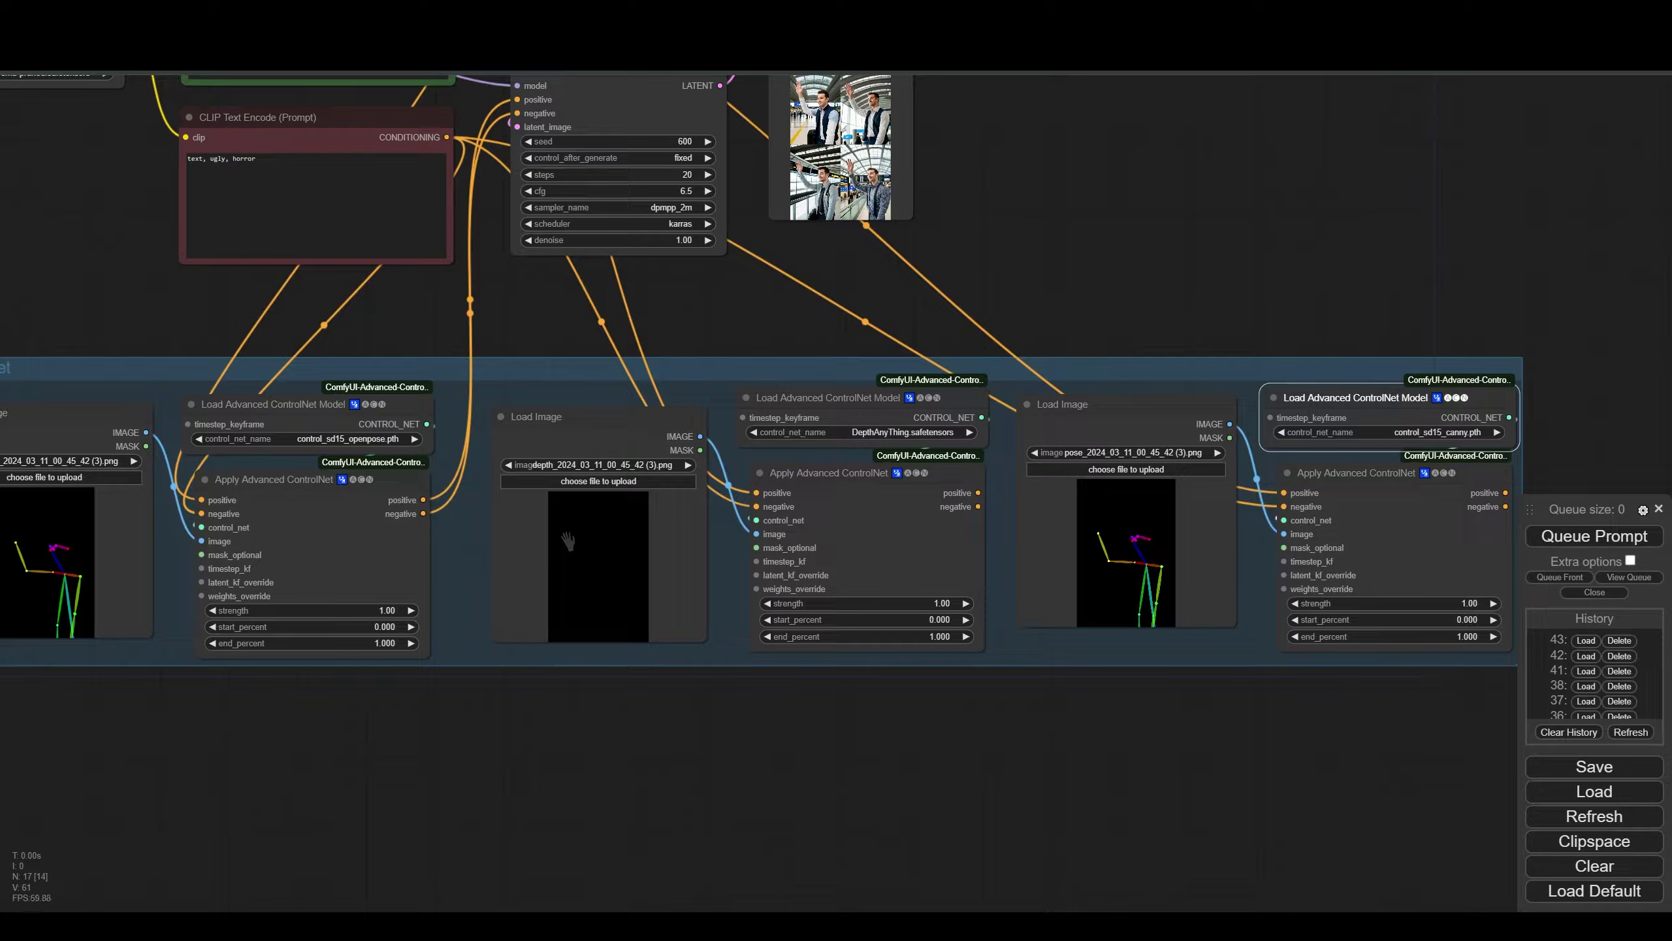
left_click_drag(1287, 912, 1149, 547)
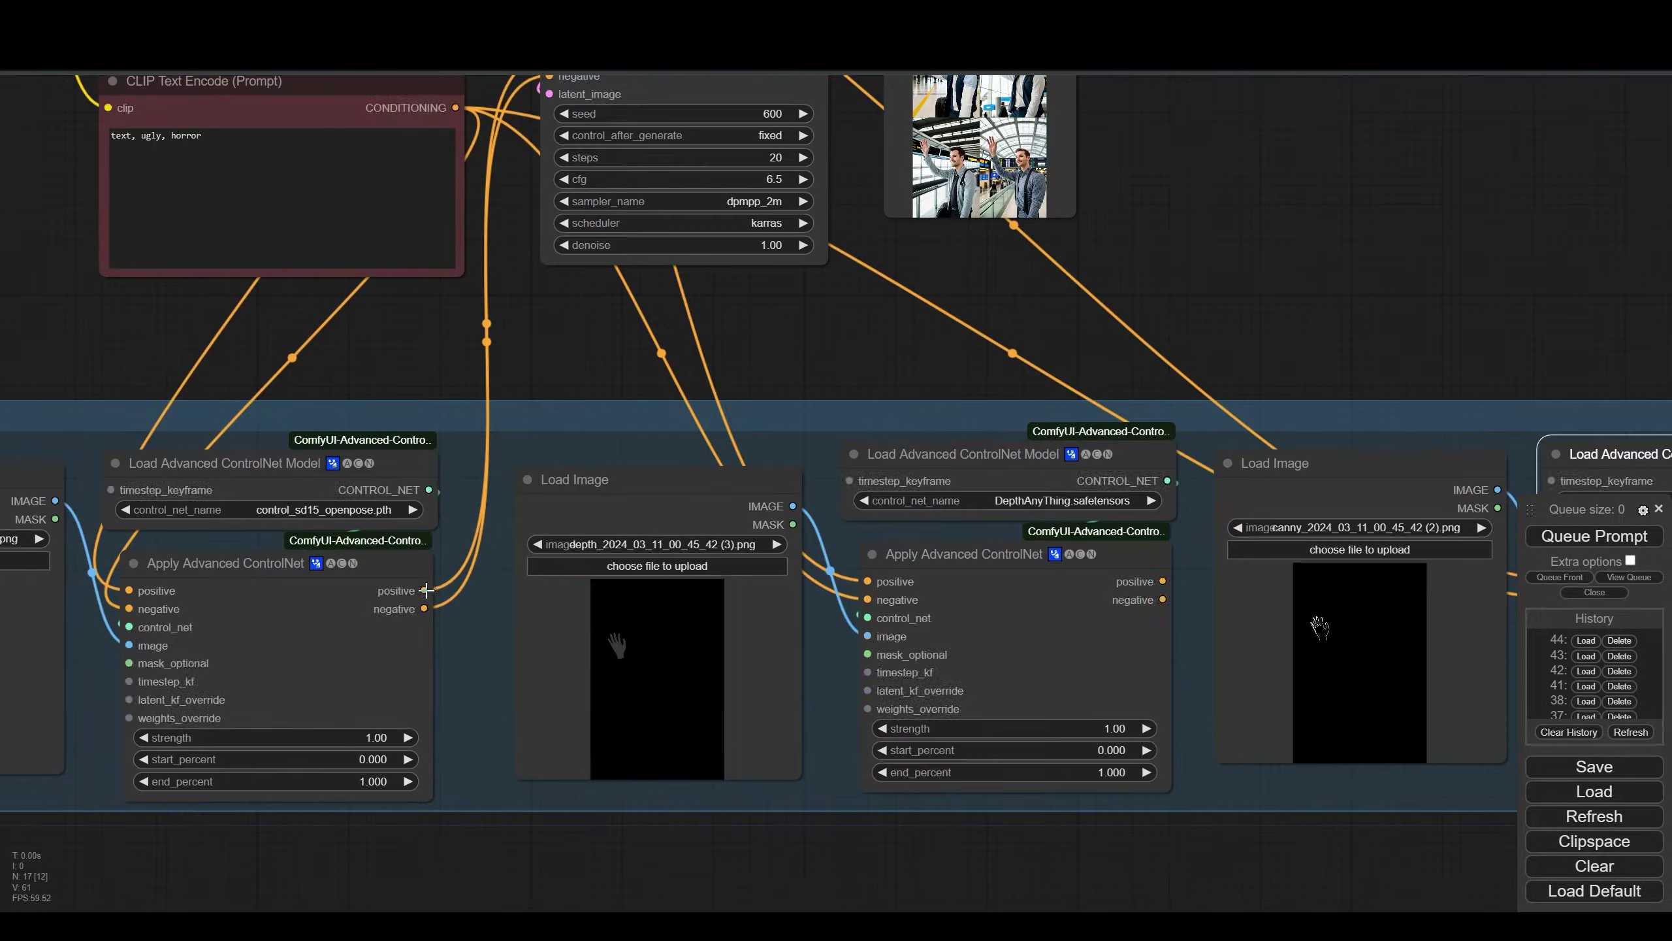
Step: Chain the positive and negative conditioning through the openpose, depth and canny ControlNets into the KSampler, and queue the workflow
left_click_drag(423, 591, 868, 580)
left_click_drag(423, 608, 868, 599)
scroll(870, 598, "down", 5)
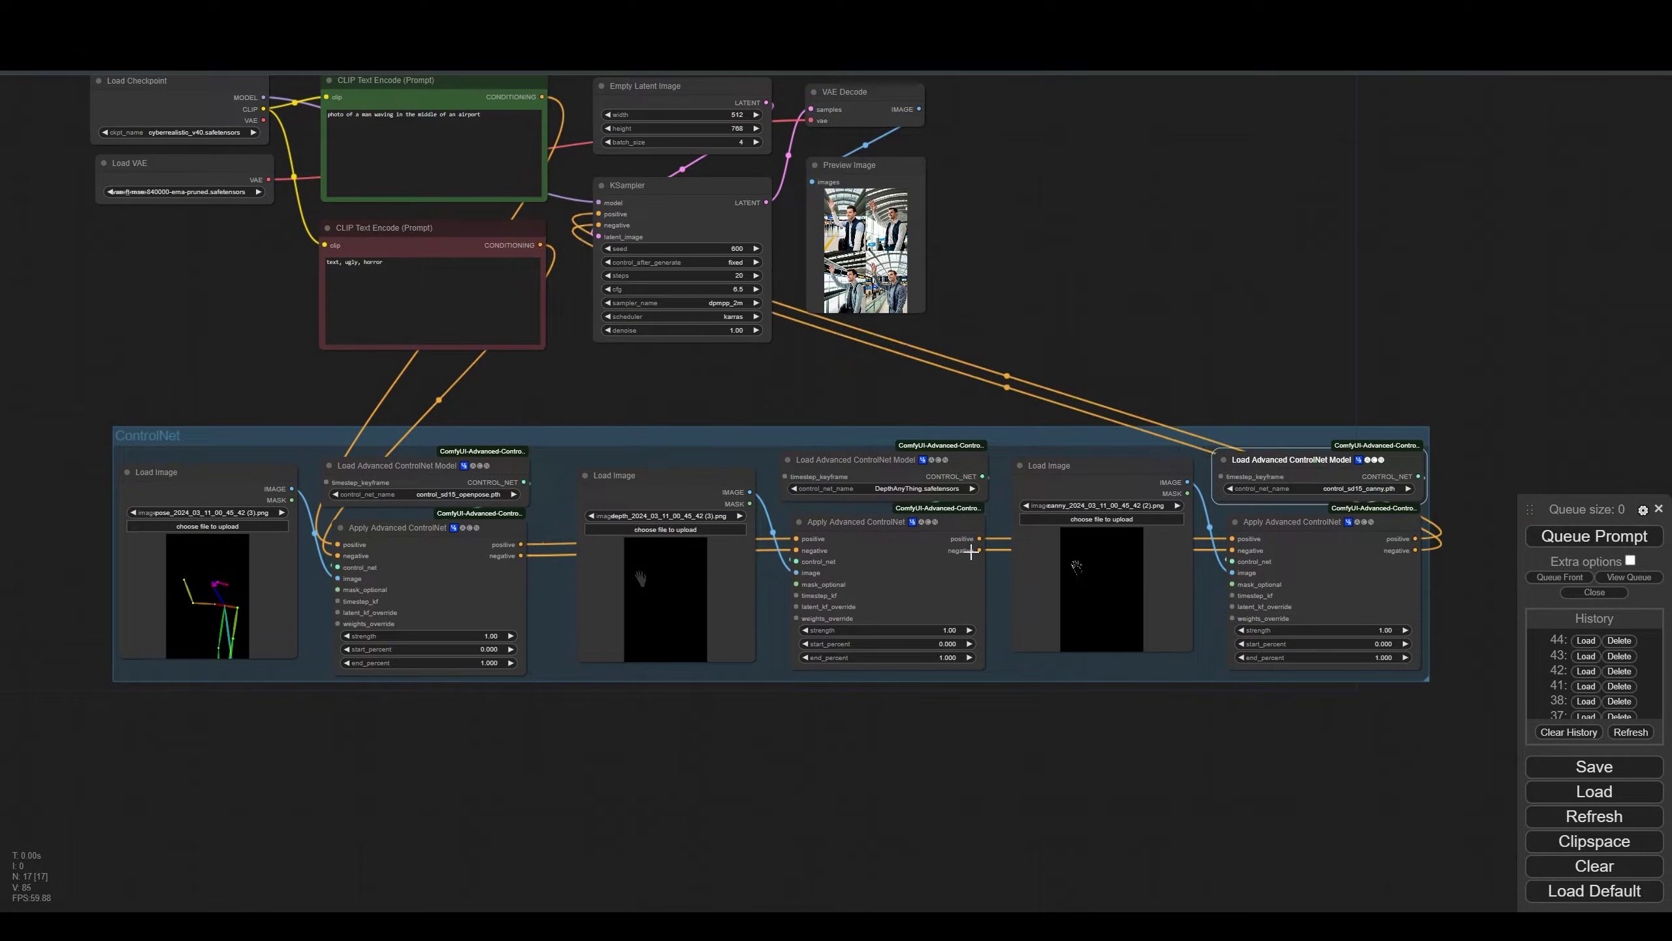
key("ctrl+Return")
Step: Inspect the images generated with the three chained ControlNets individually in the Preview Image node
scroll(1259, 390, "up", 15)
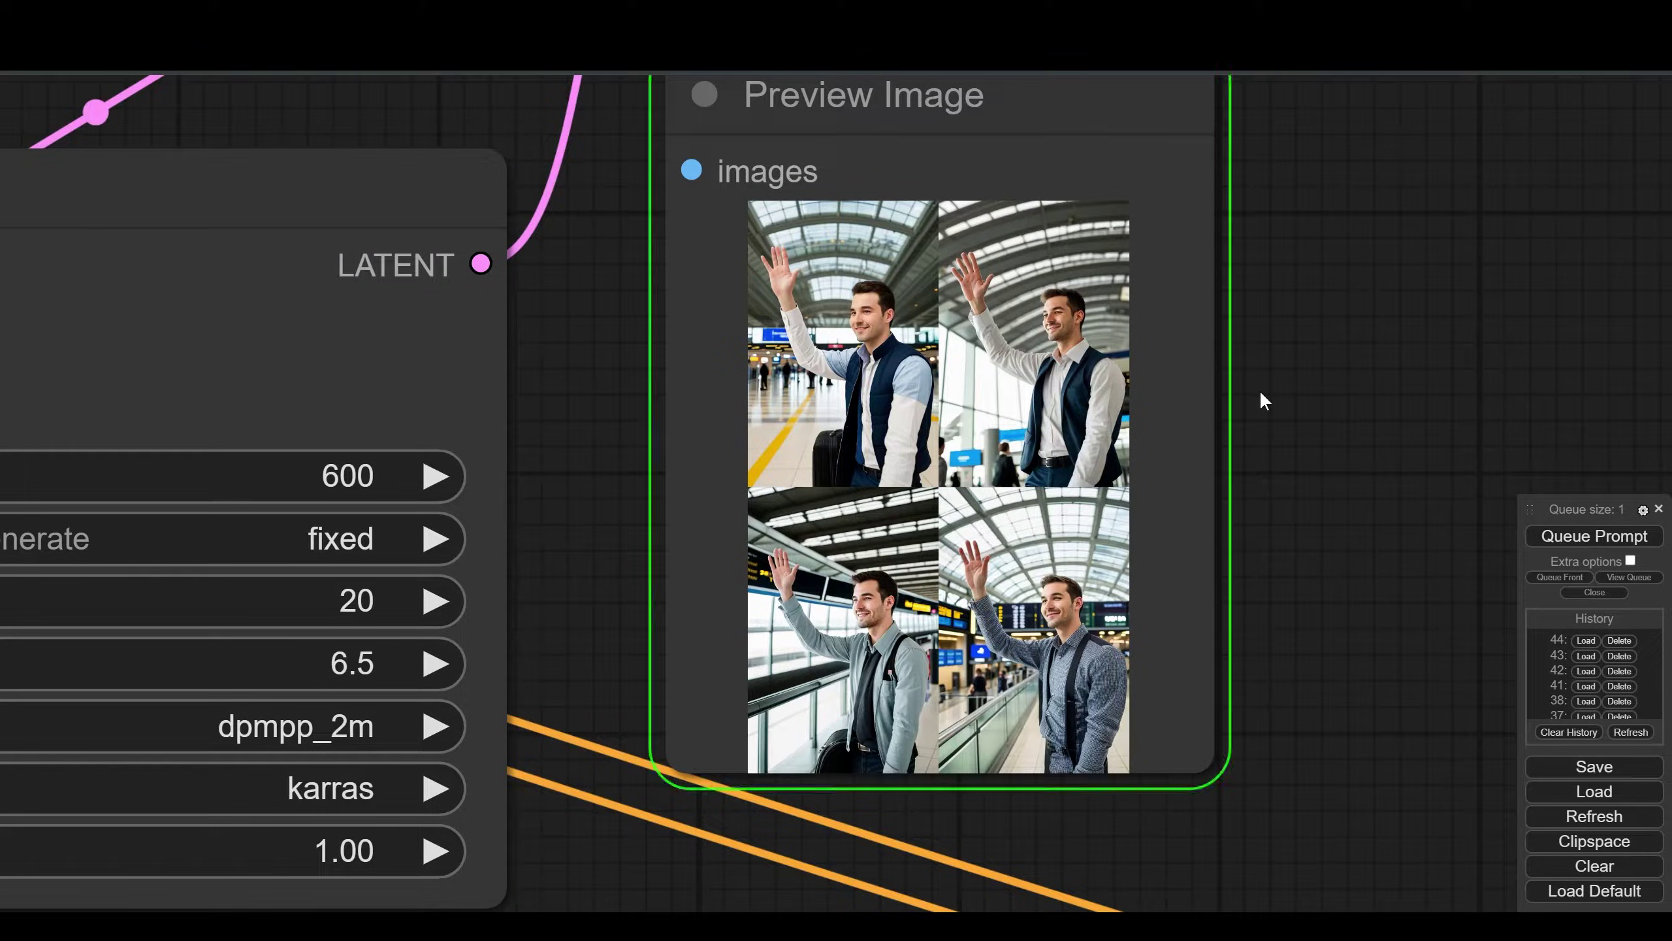
left_click(1145, 725)
left_click(1146, 710)
left_click(1145, 724)
left_click(1145, 724)
left_click(1146, 725)
left_click(1134, 285)
scroll(1134, 285, "down", 8)
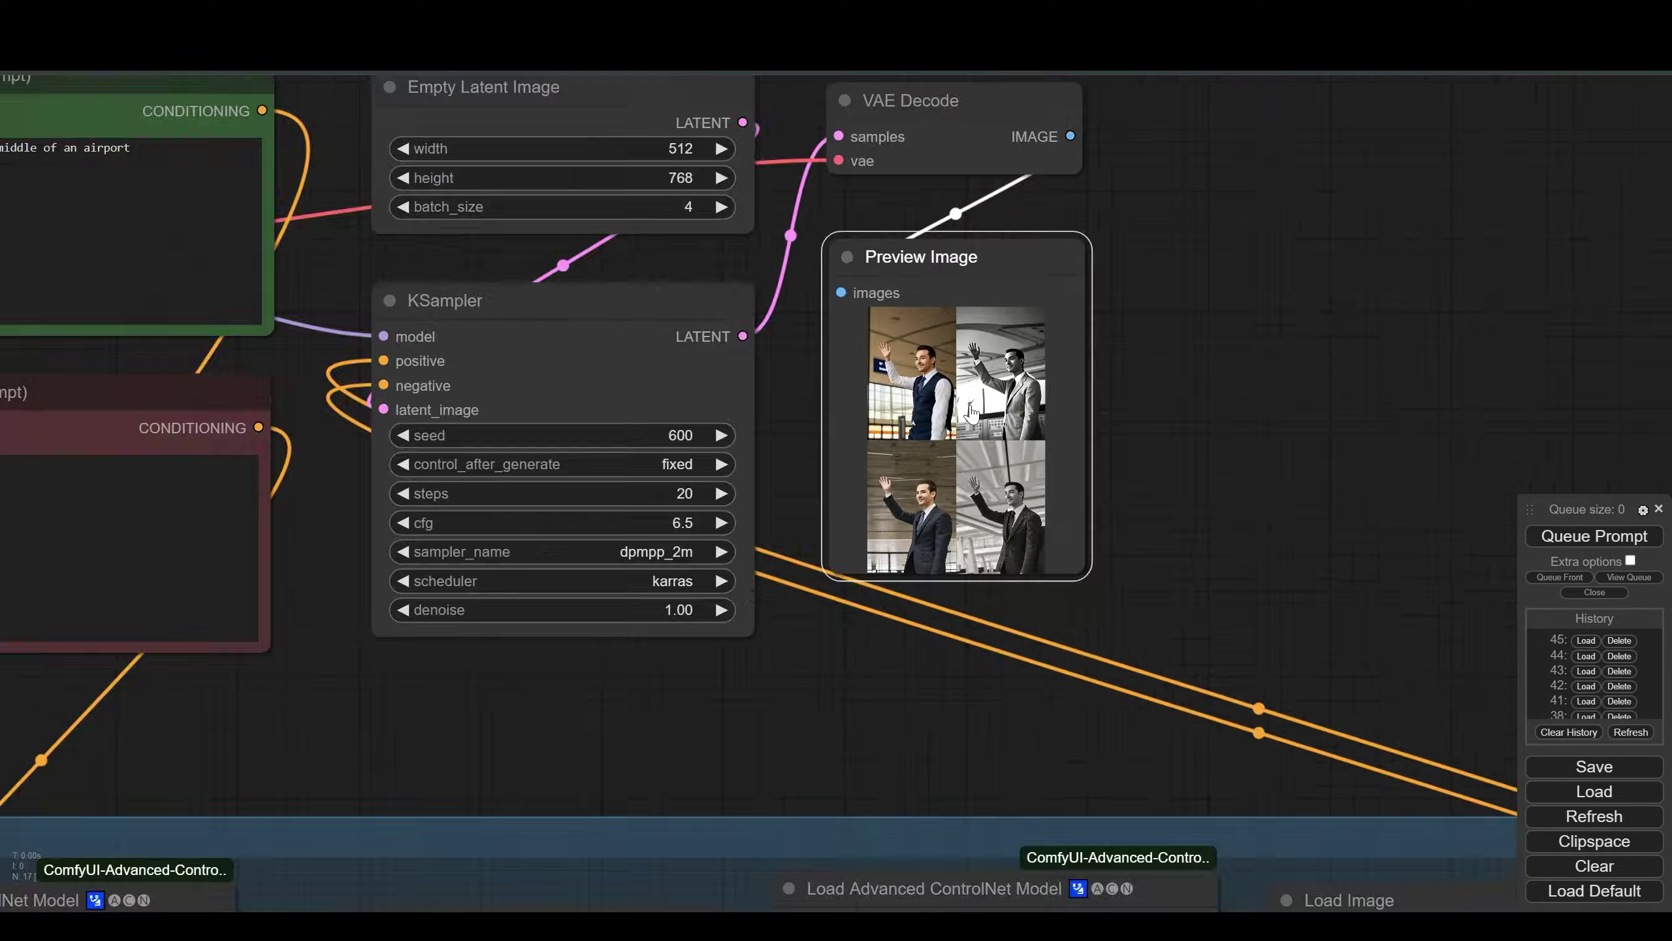
Step: Set the openpose ControlNet's strength to 0.5 and the depth ControlNet's strength to 0.35
scroll(836, 434, "up", 8)
left_click_drag(1251, 685, 976, 691)
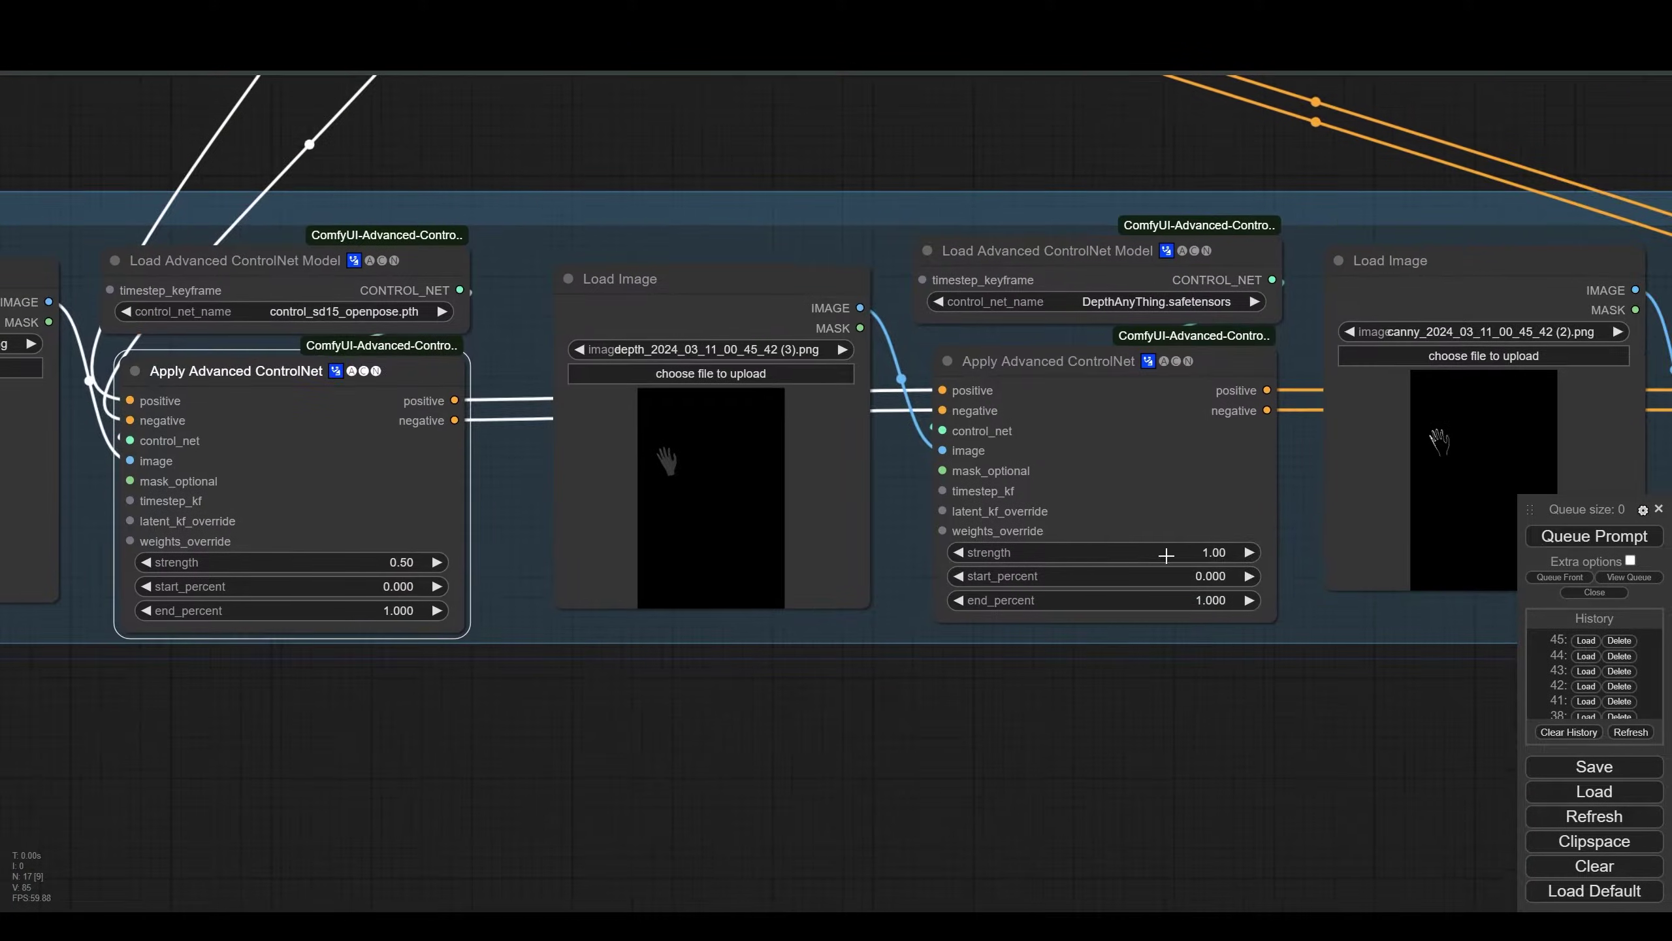
left_click(1166, 556)
type("0.35")
key("Return")
Step: Set the canny ControlNet's strength to 0.3 and queue the workflow
left_click_drag(1323, 704, 938, 698)
scroll(939, 698, "down", 2)
left_click(1443, 567)
type("0.3")
key("Return")
left_click(1591, 541)
Step: Compare the images generated with the reduced ControlNet strengths, enlarging each in the preview
scroll(1047, 153, "down", 4)
left_click_drag(1035, 147, 1061, 358)
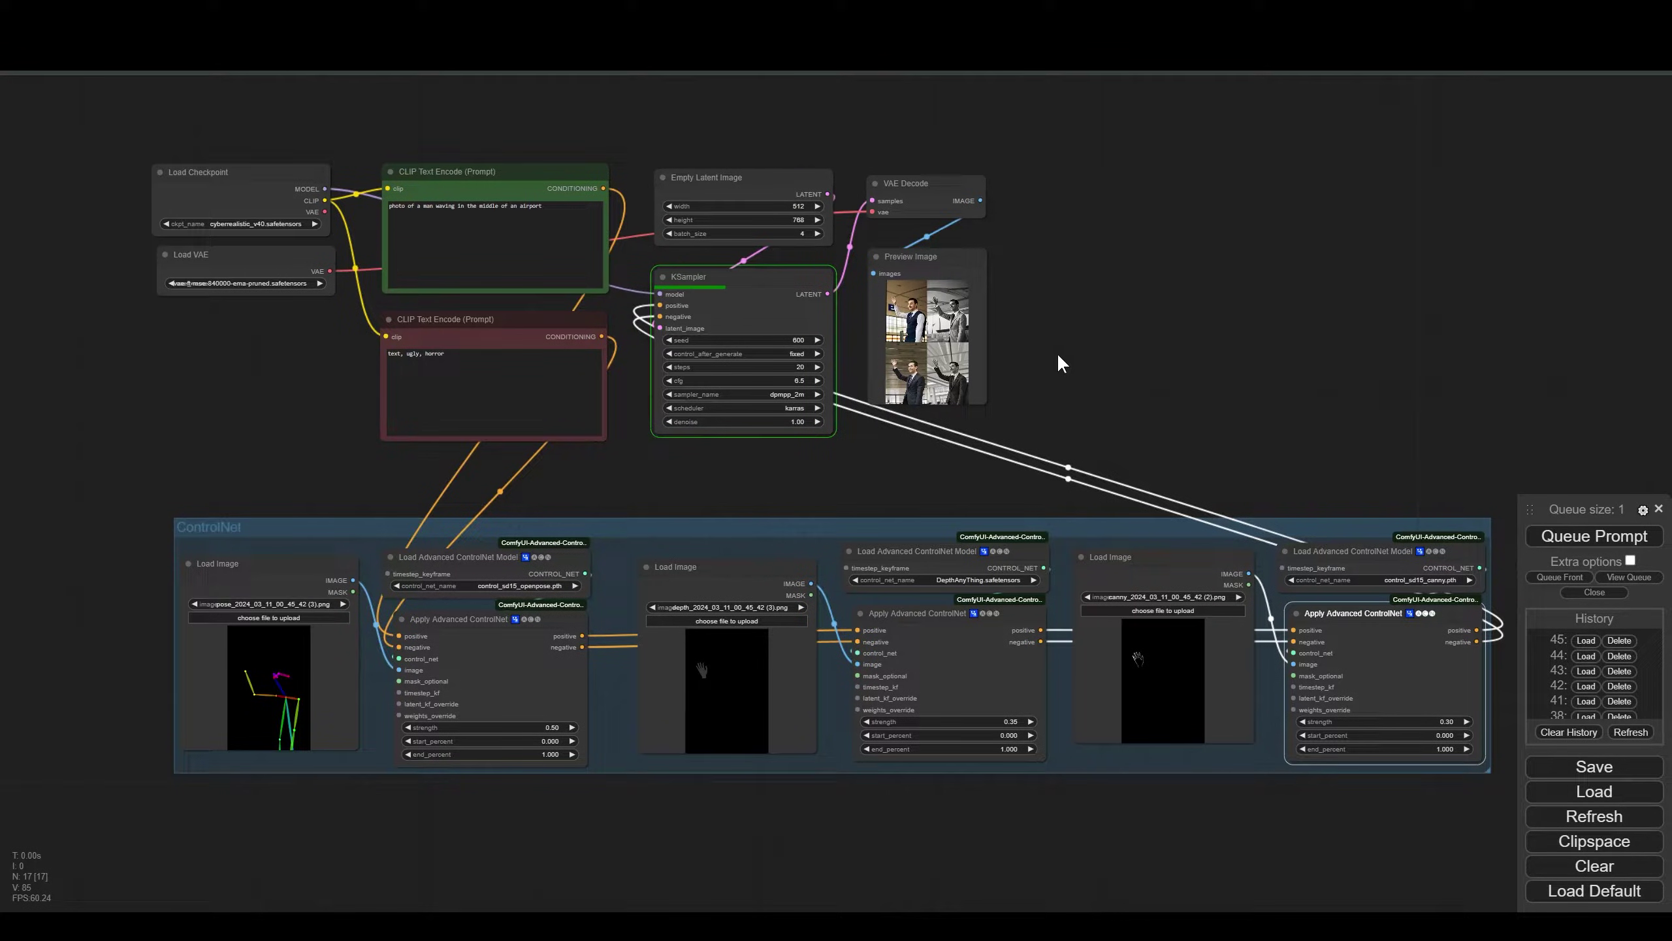
scroll(1032, 344, "up", 15)
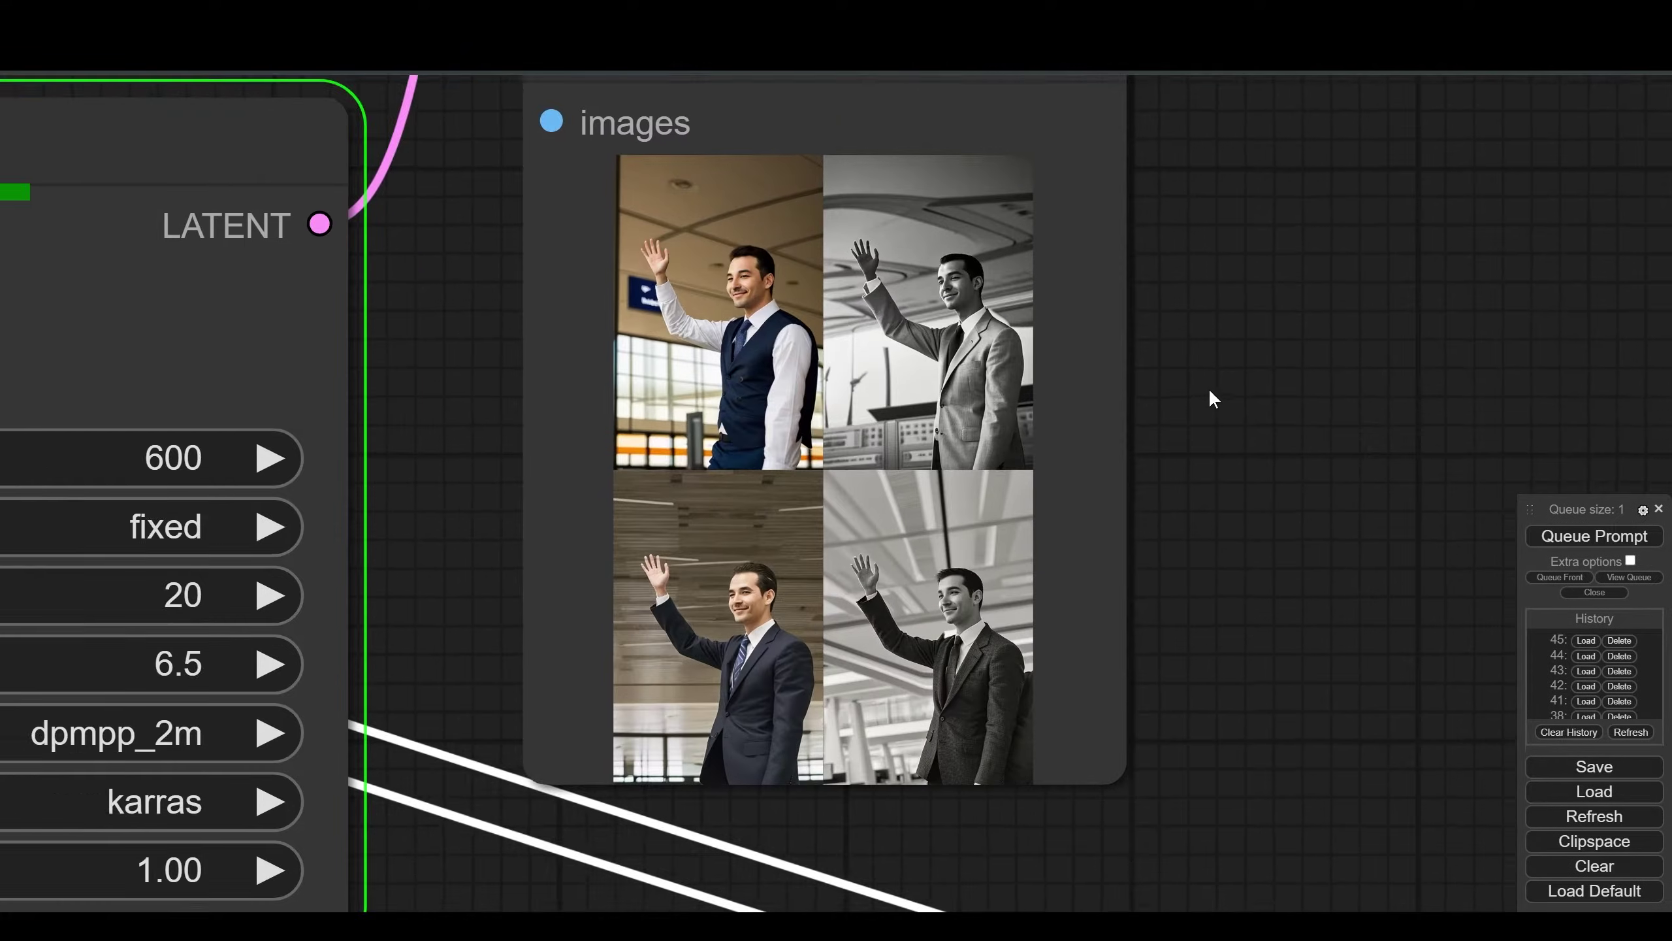
scroll(1209, 390, "up", 1)
left_click_drag(1209, 390, 1418, 424)
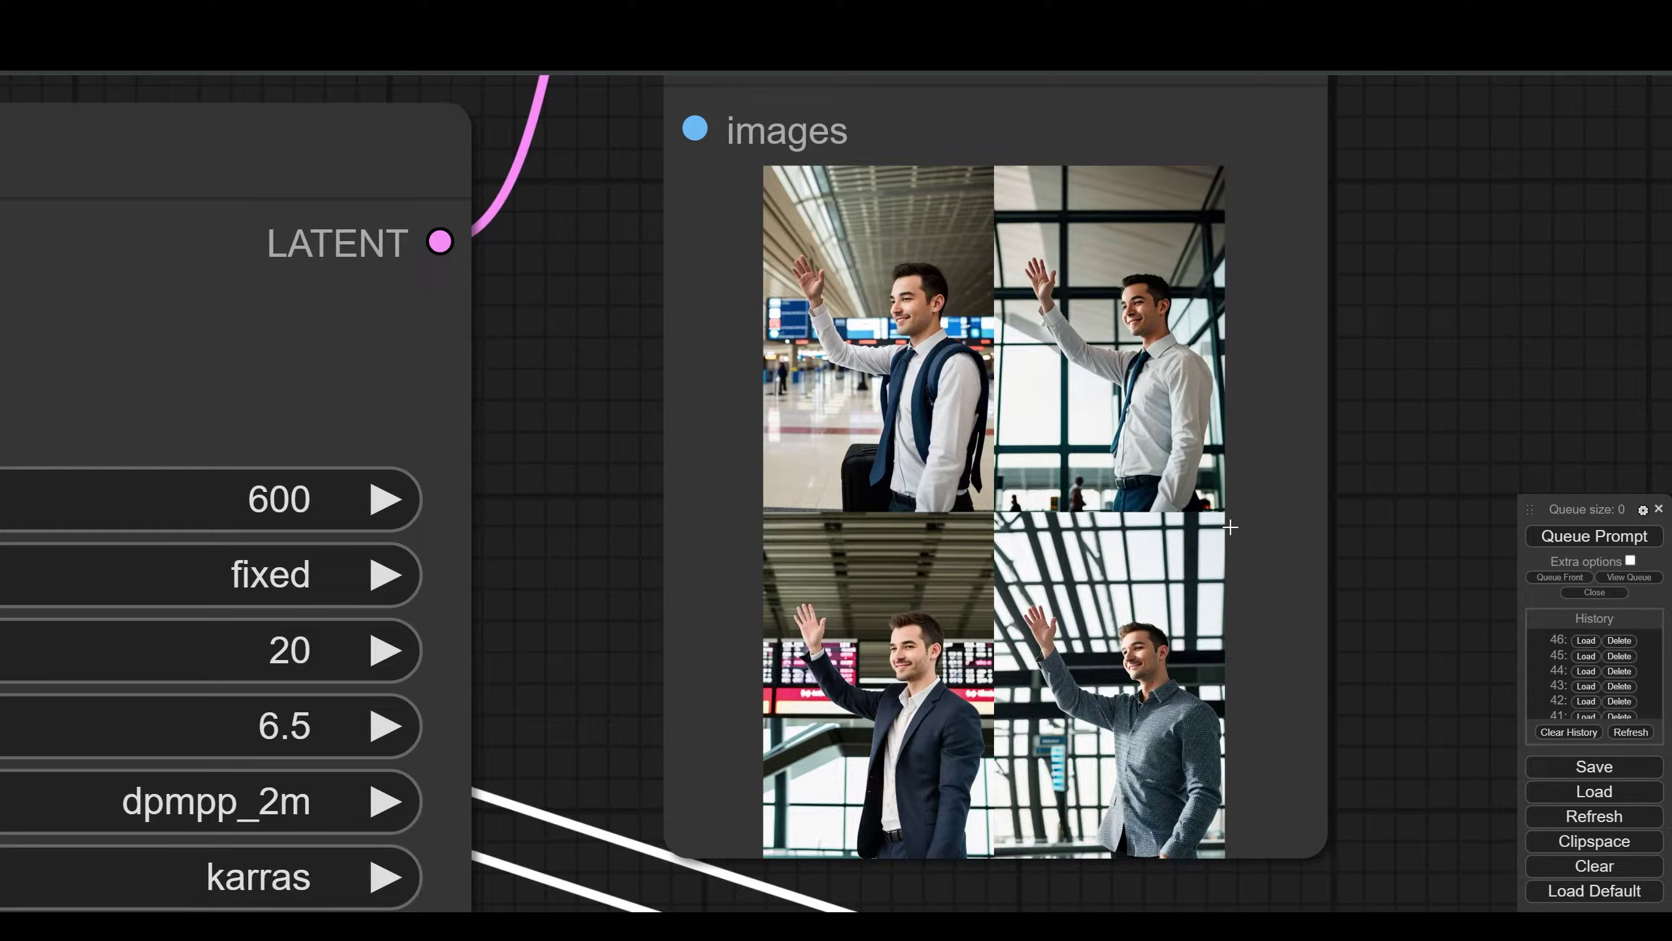
left_click(1165, 374)
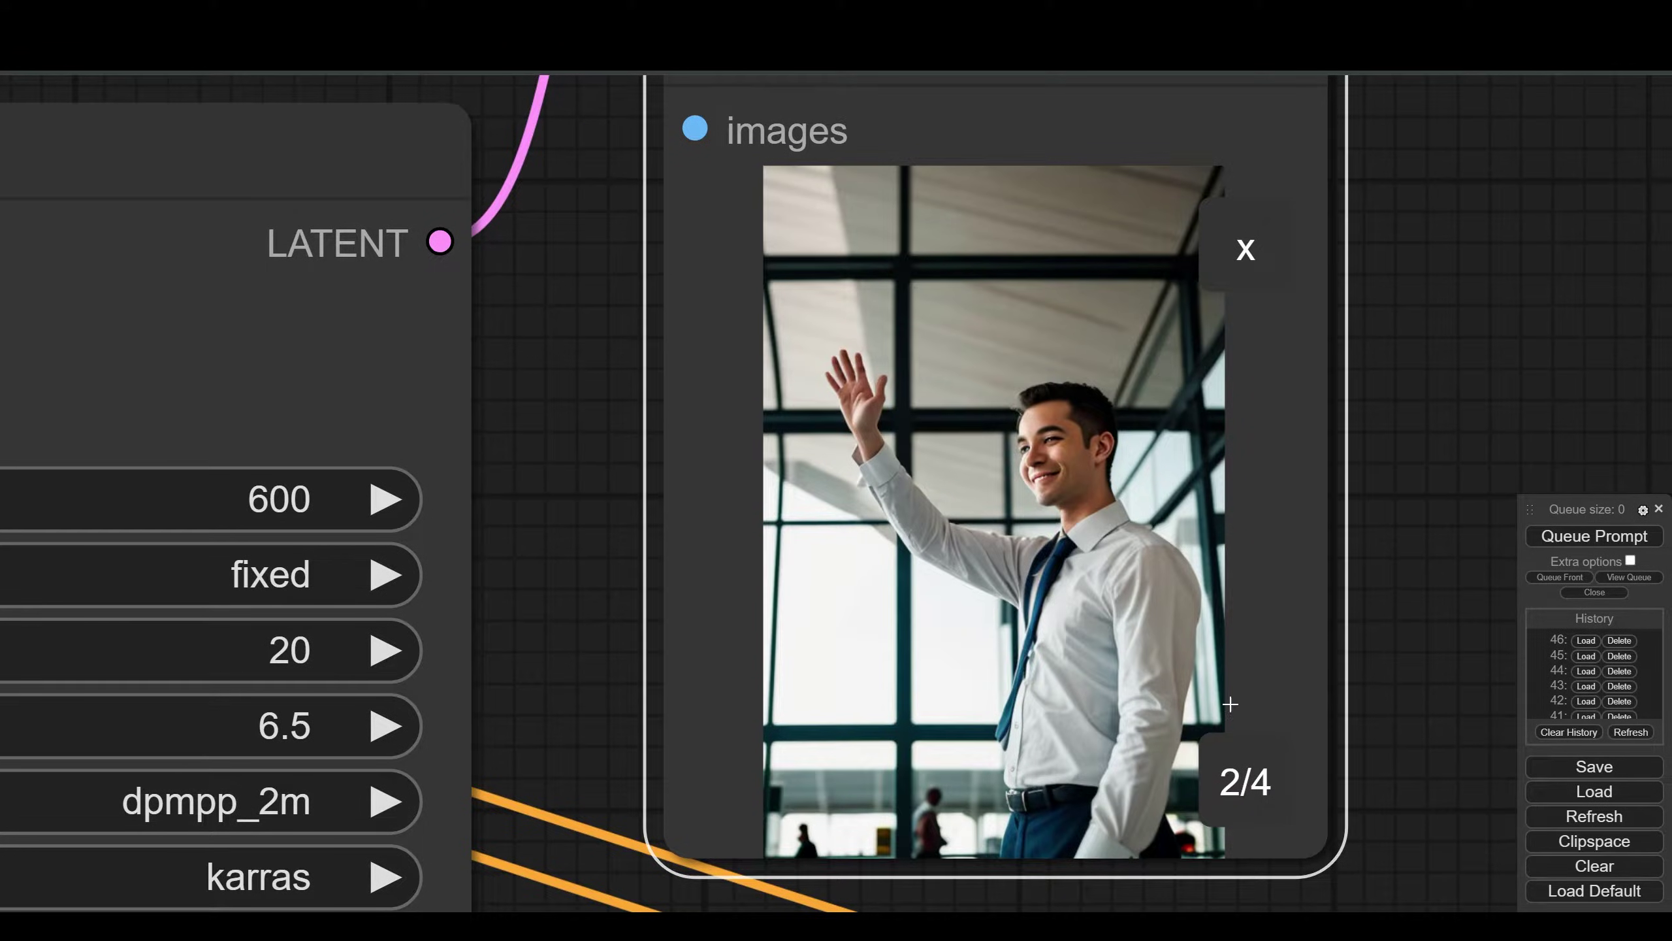
left_click(1246, 784)
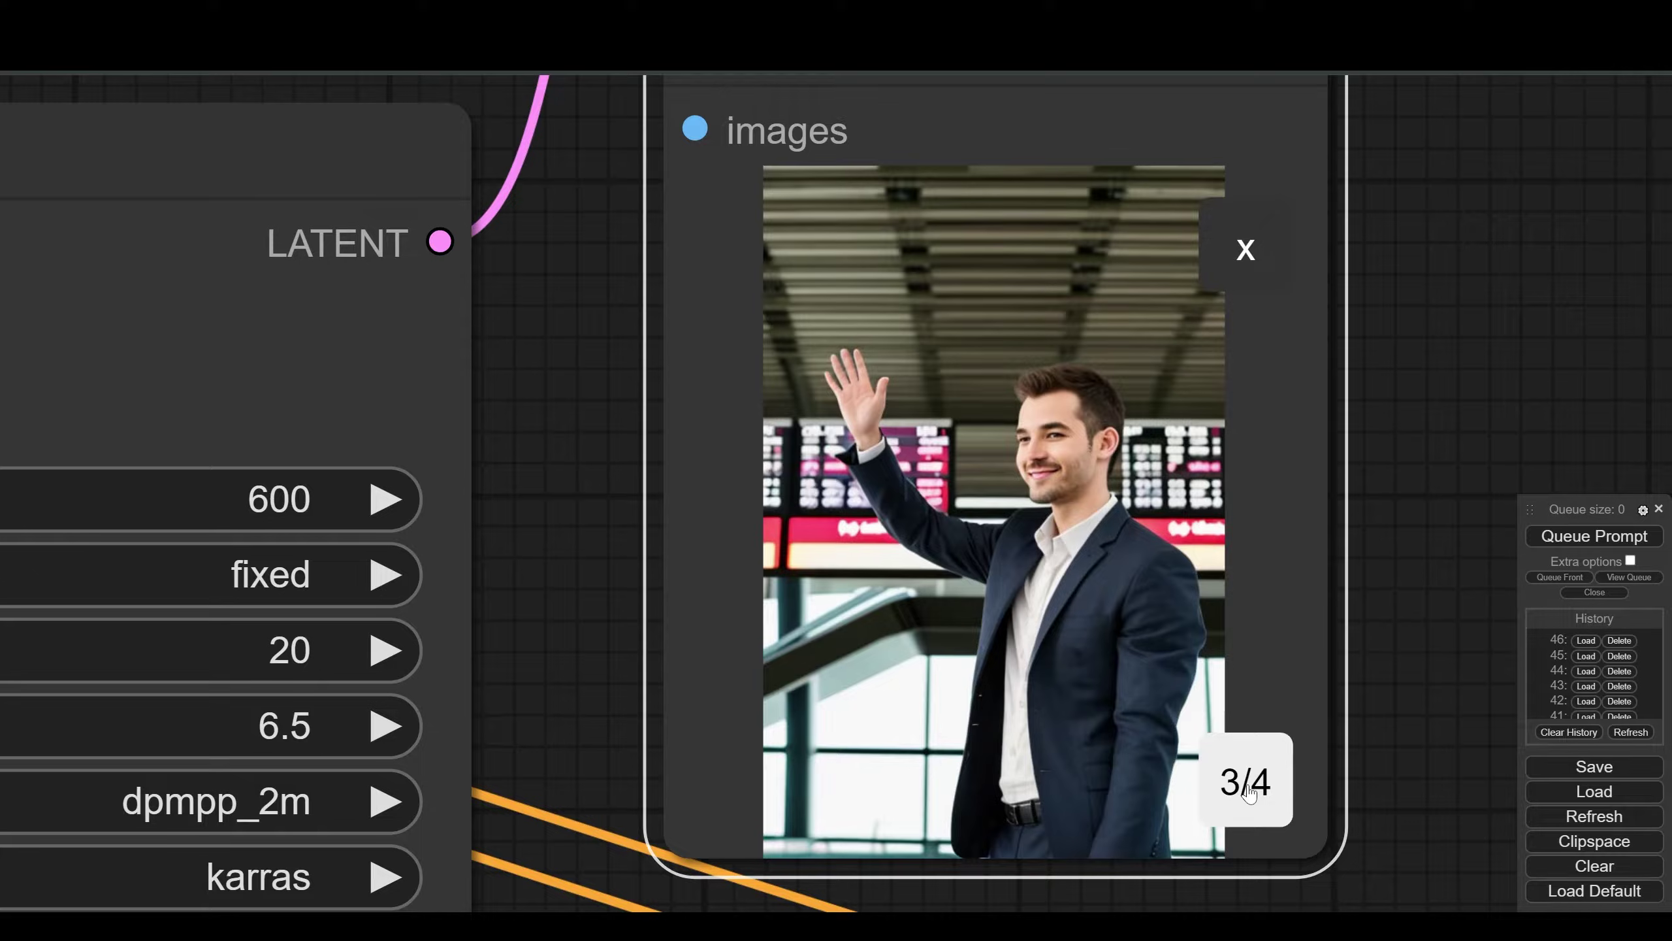
left_click(1246, 784)
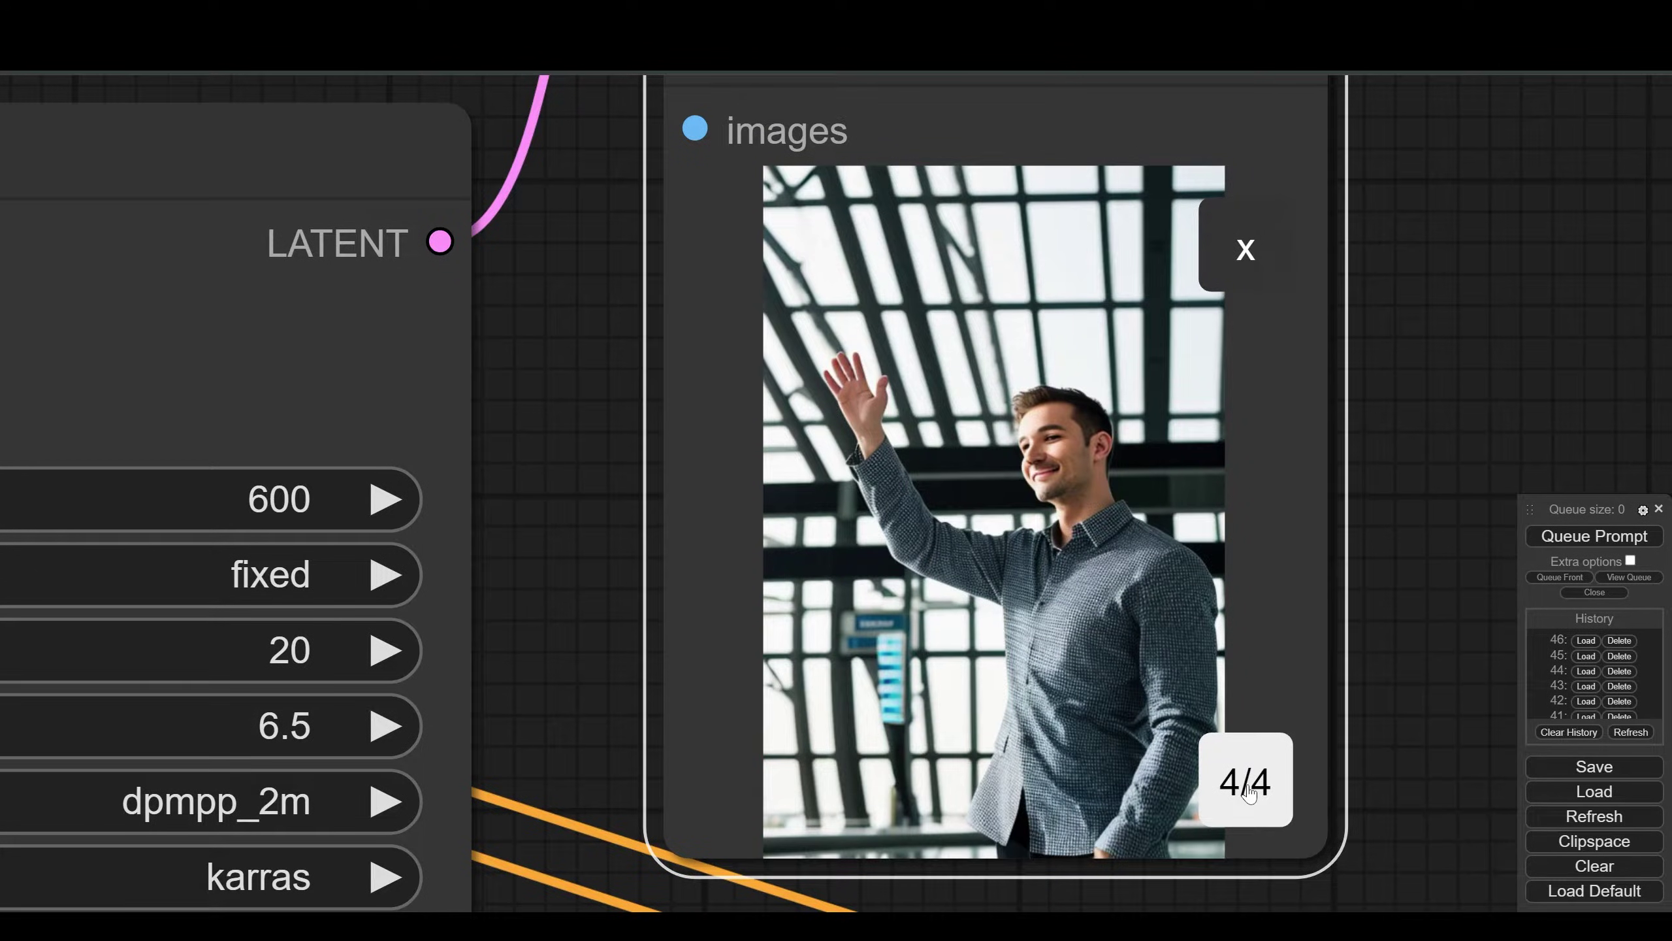
left_click(1245, 785)
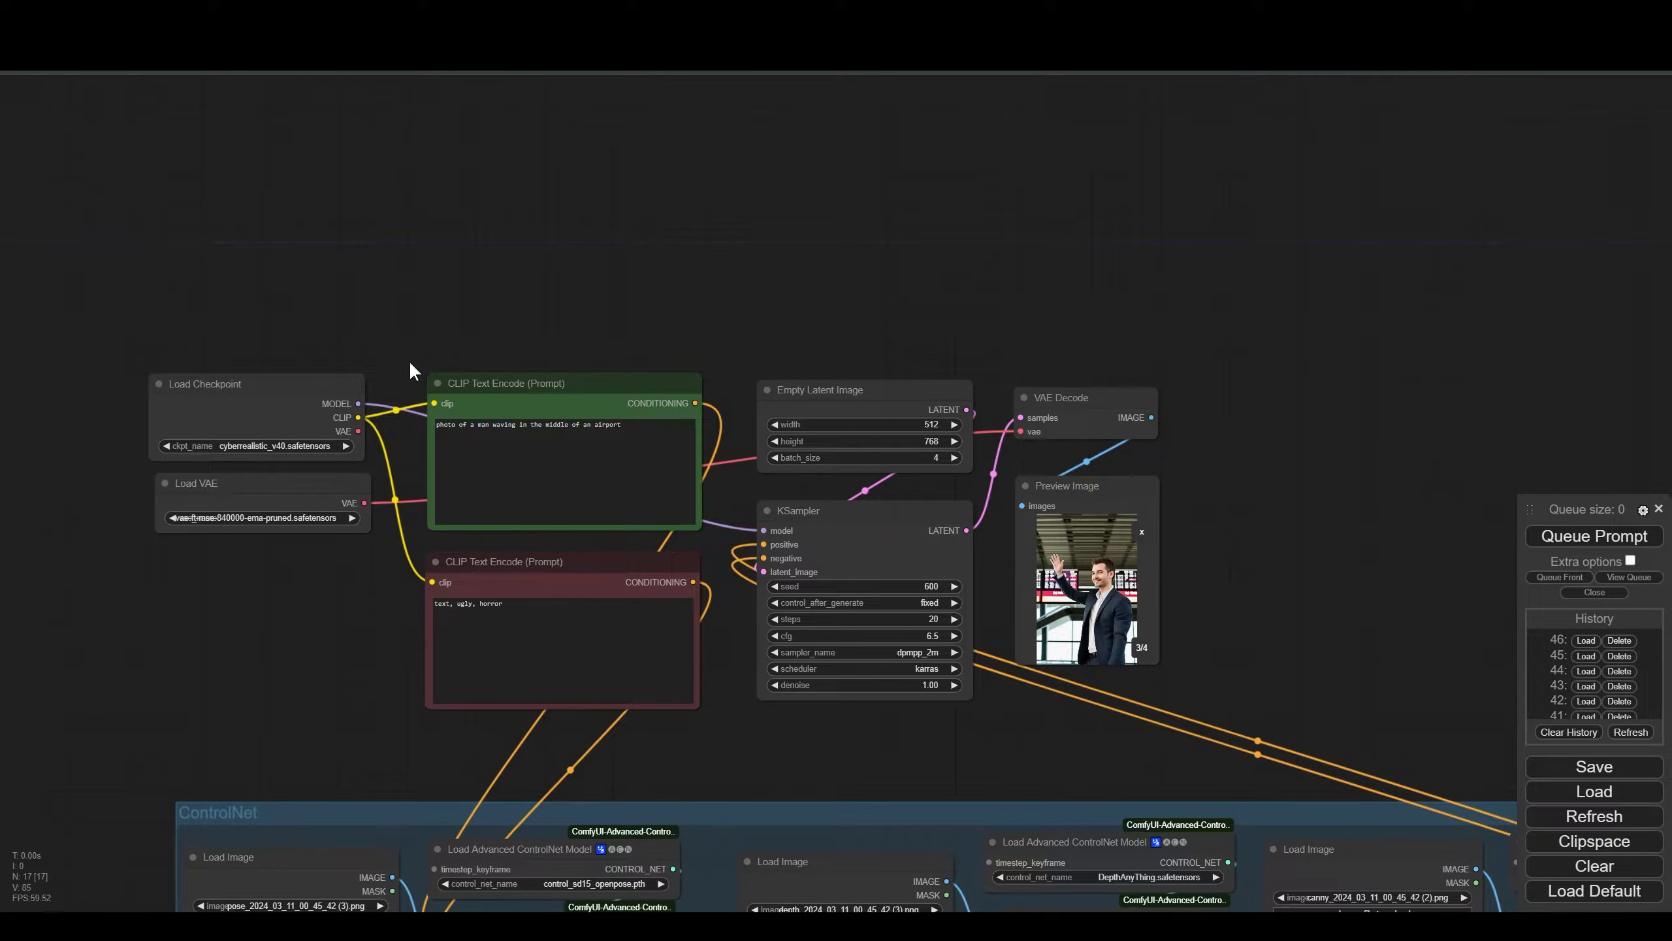
Step: Duplicate the positive prompt, Empty Latent Image, KSampler, VAE Decode and Preview Image nodes with their connections, placing the copies above the originals
left_click(520, 383)
left_click_drag(821, 342, 839, 250)
left_click(601, 395, "ctrl")
key("ctrl+c")
key("ctrl+shift+v")
scroll(961, 363, "down", 2)
left_click_drag(957, 356, 1030, 547)
Step: Connect the copied positive prompt and the existing negative prompt directly to the copied KSampler's conditioning inputs
scroll(885, 400, "up", 4)
scroll(875, 399, "down", 3)
left_click_drag(775, 285, 838, 415)
left_click_drag(799, 770, 838, 428)
Step: Change the copied positive prompt to "photo of an airport hall" and queue the workflow
scroll(712, 272, "up", 5)
left_click_drag(711, 322, 454, 324)
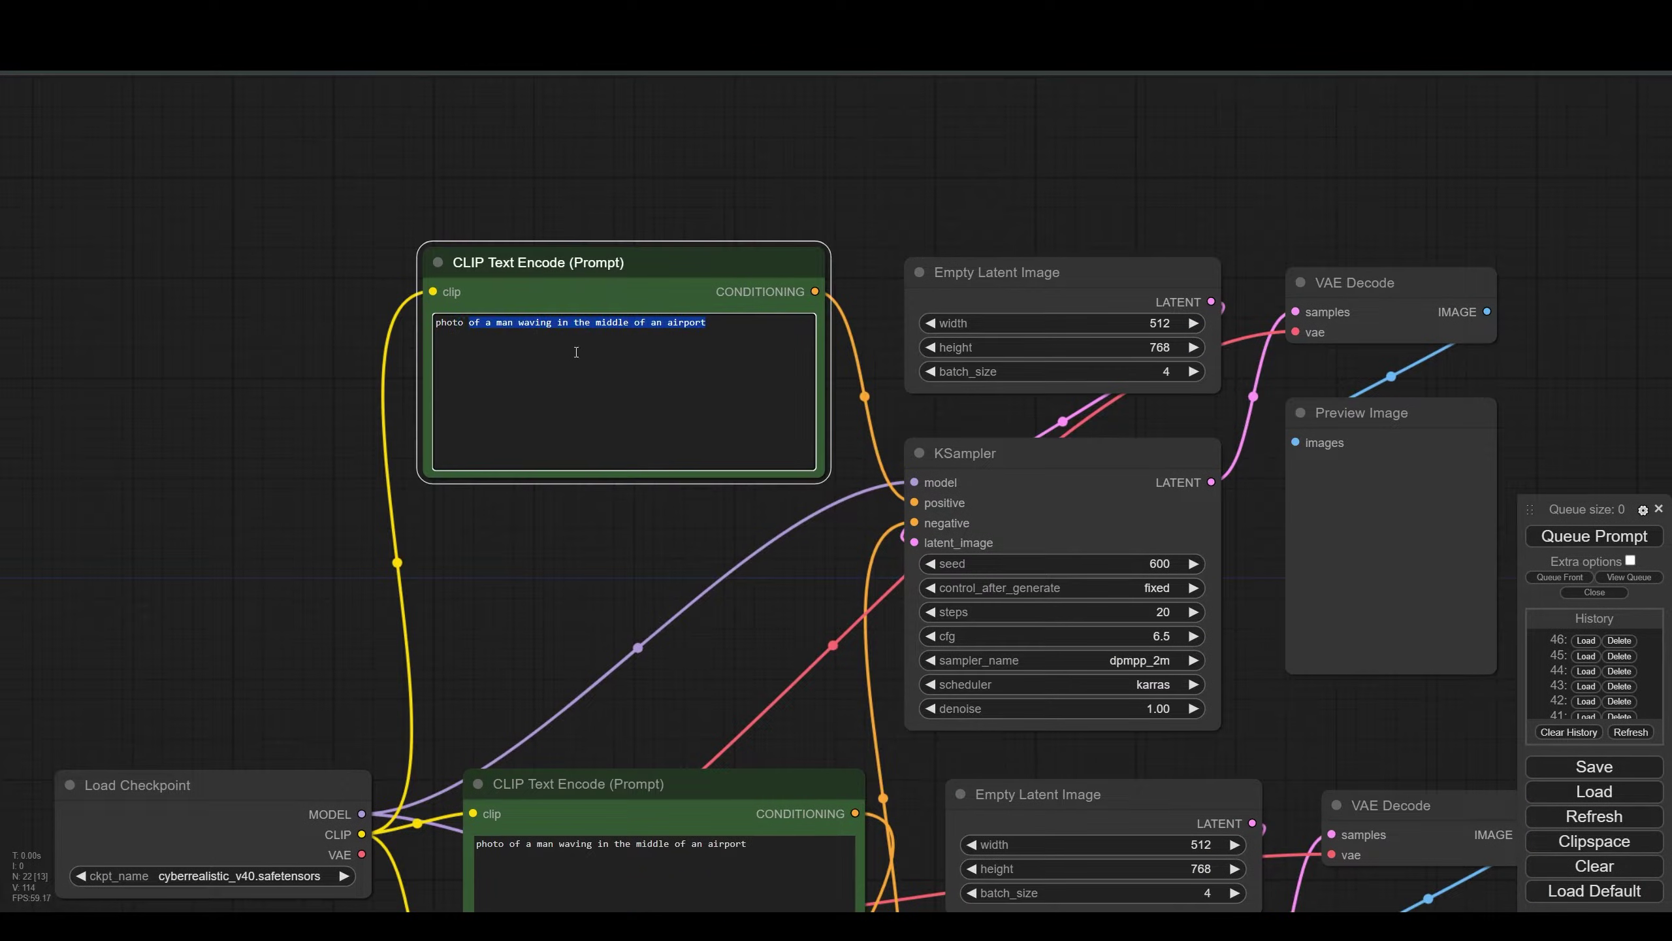
type("of an airport hall")
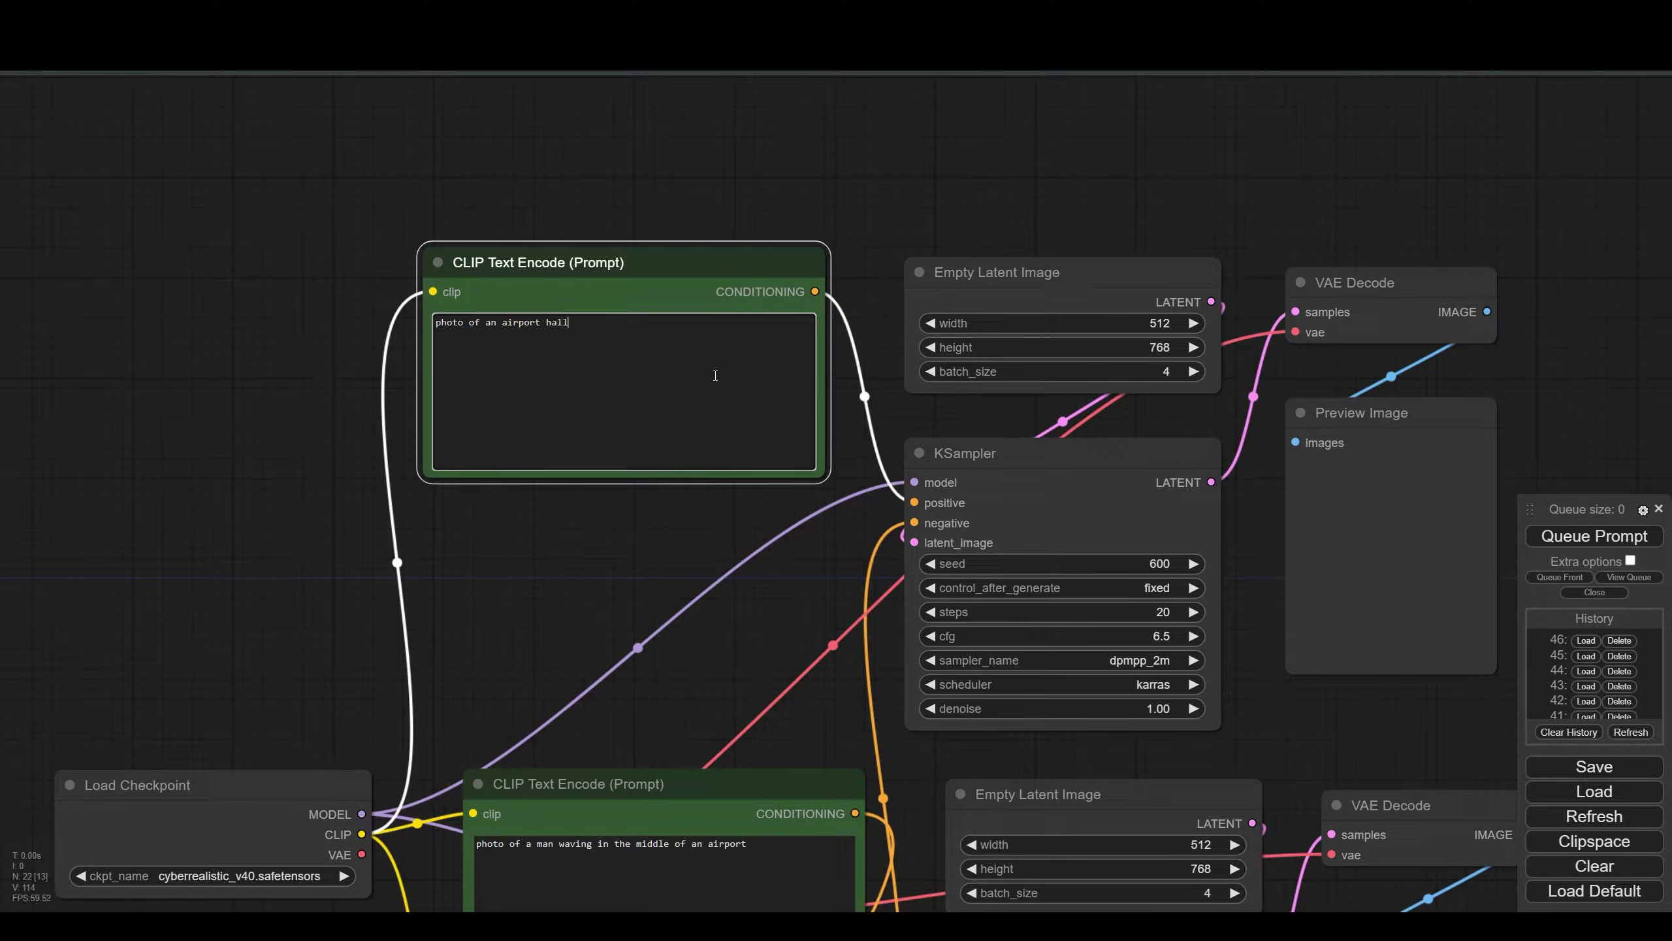
scroll(839, 379, "down", 5)
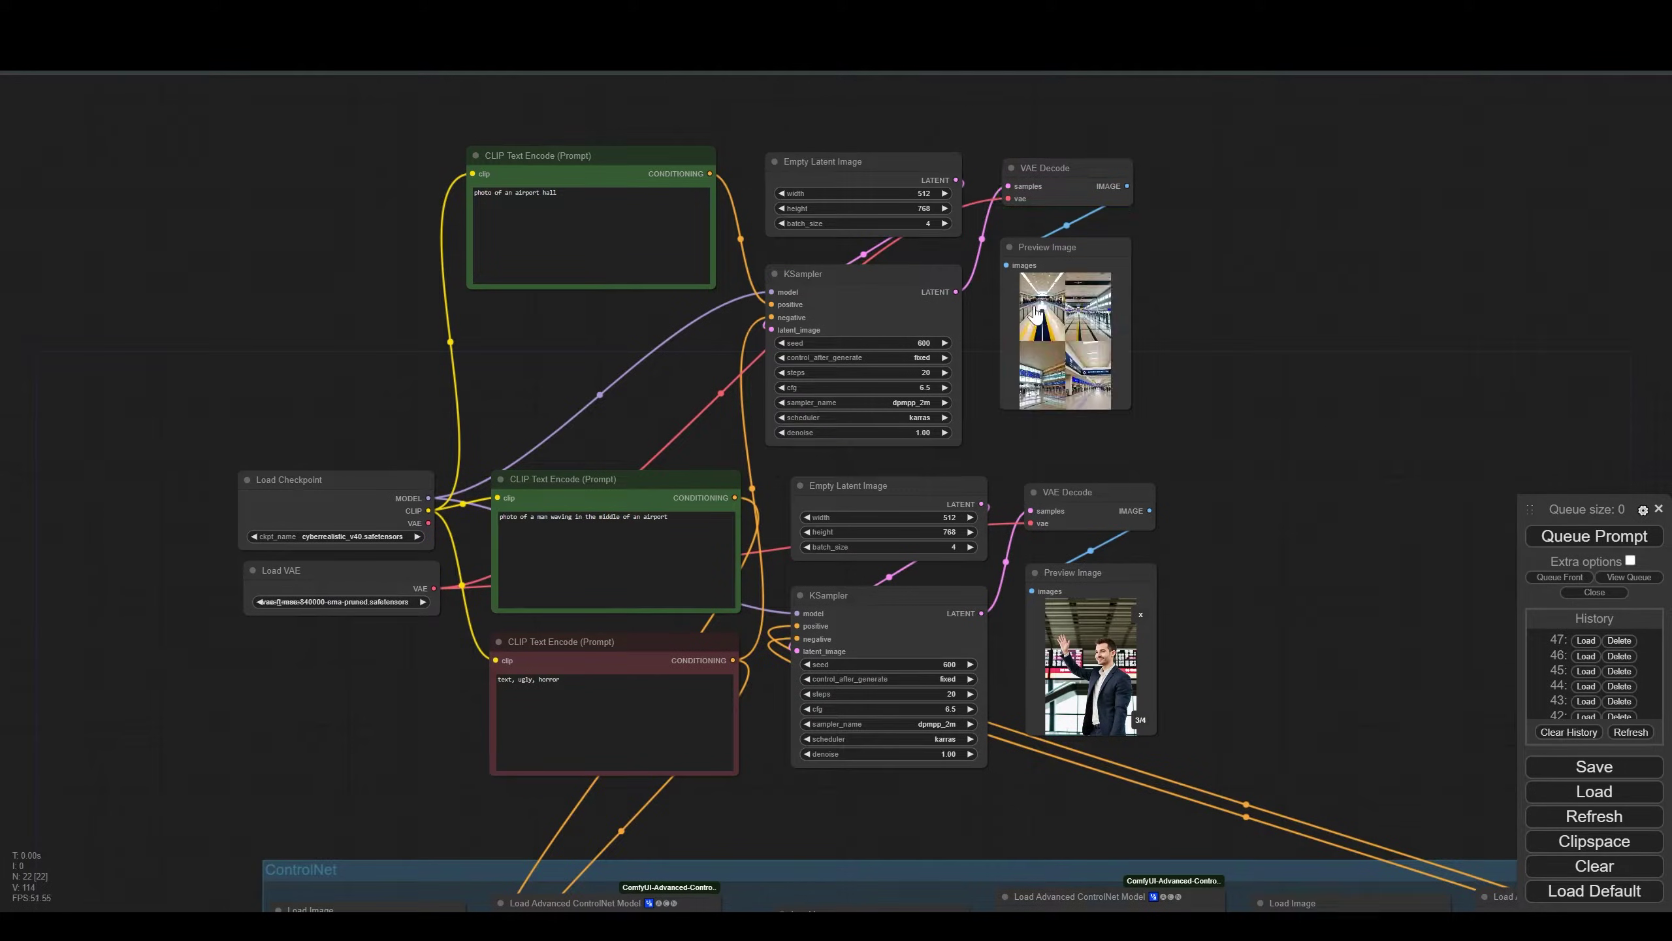
Step: Browse the generated airport hall images one by one in the upper Preview Image node
scroll(1052, 324, "up", 12)
left_click(1008, 302)
left_click(1232, 544)
left_click(1237, 547)
left_click(1236, 546)
left_click(1236, 547)
Step: Set the airport hall KSampler's seed to 500 and queue the workflow
left_click(622, 386)
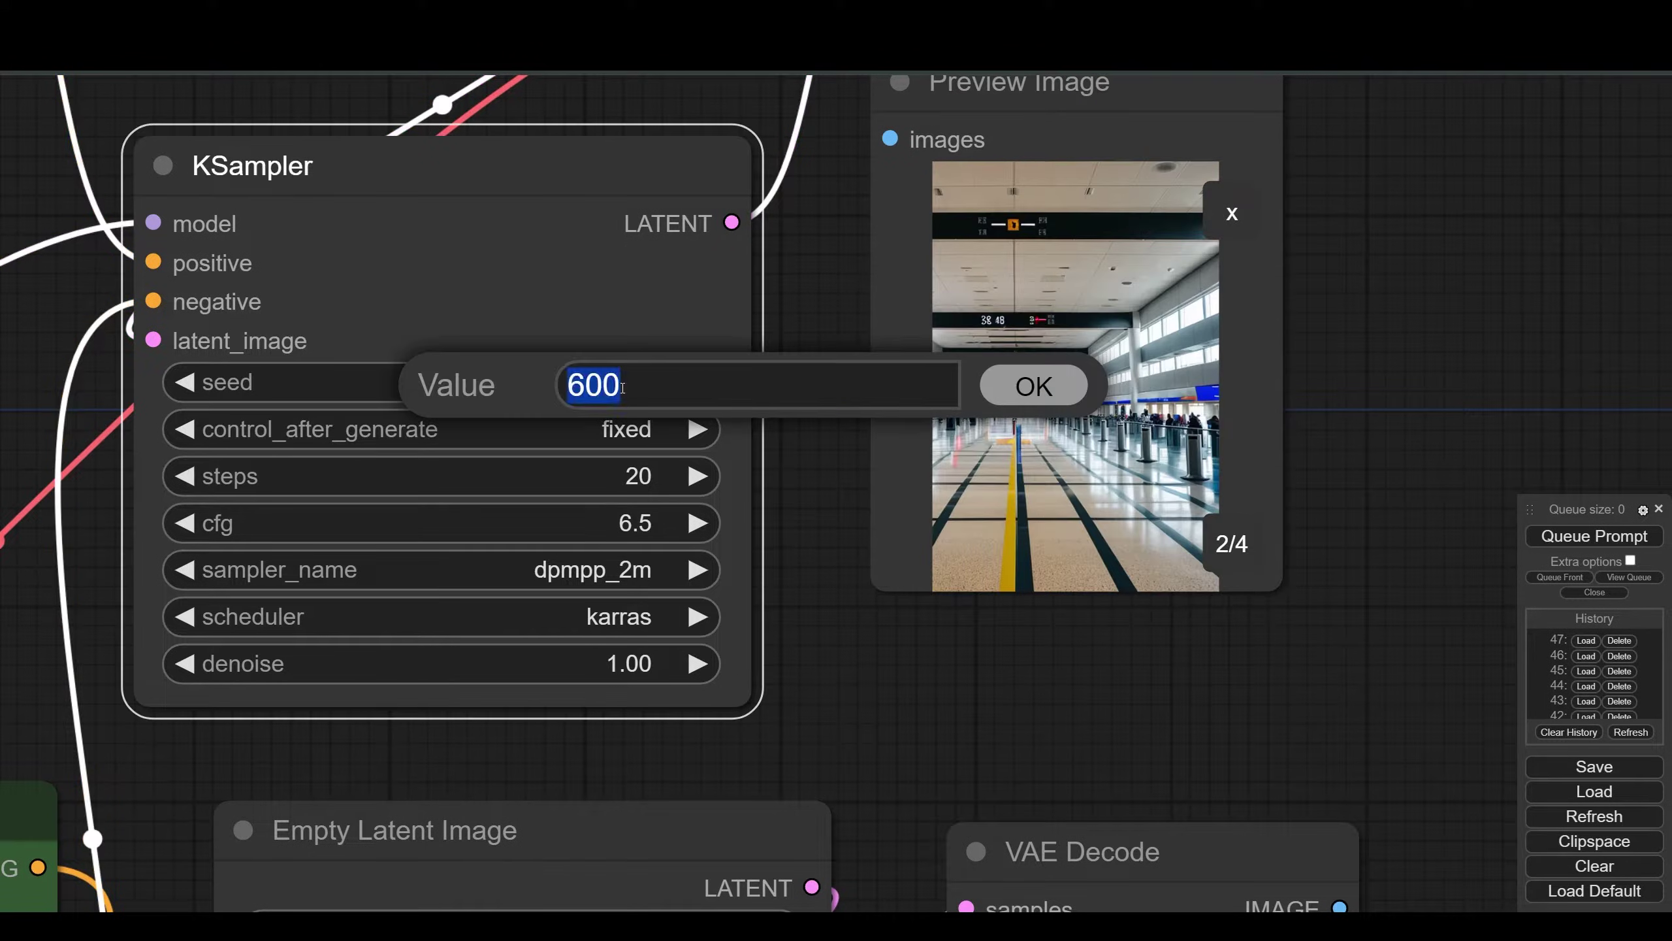
type("500")
key("Return")
left_click(1588, 543)
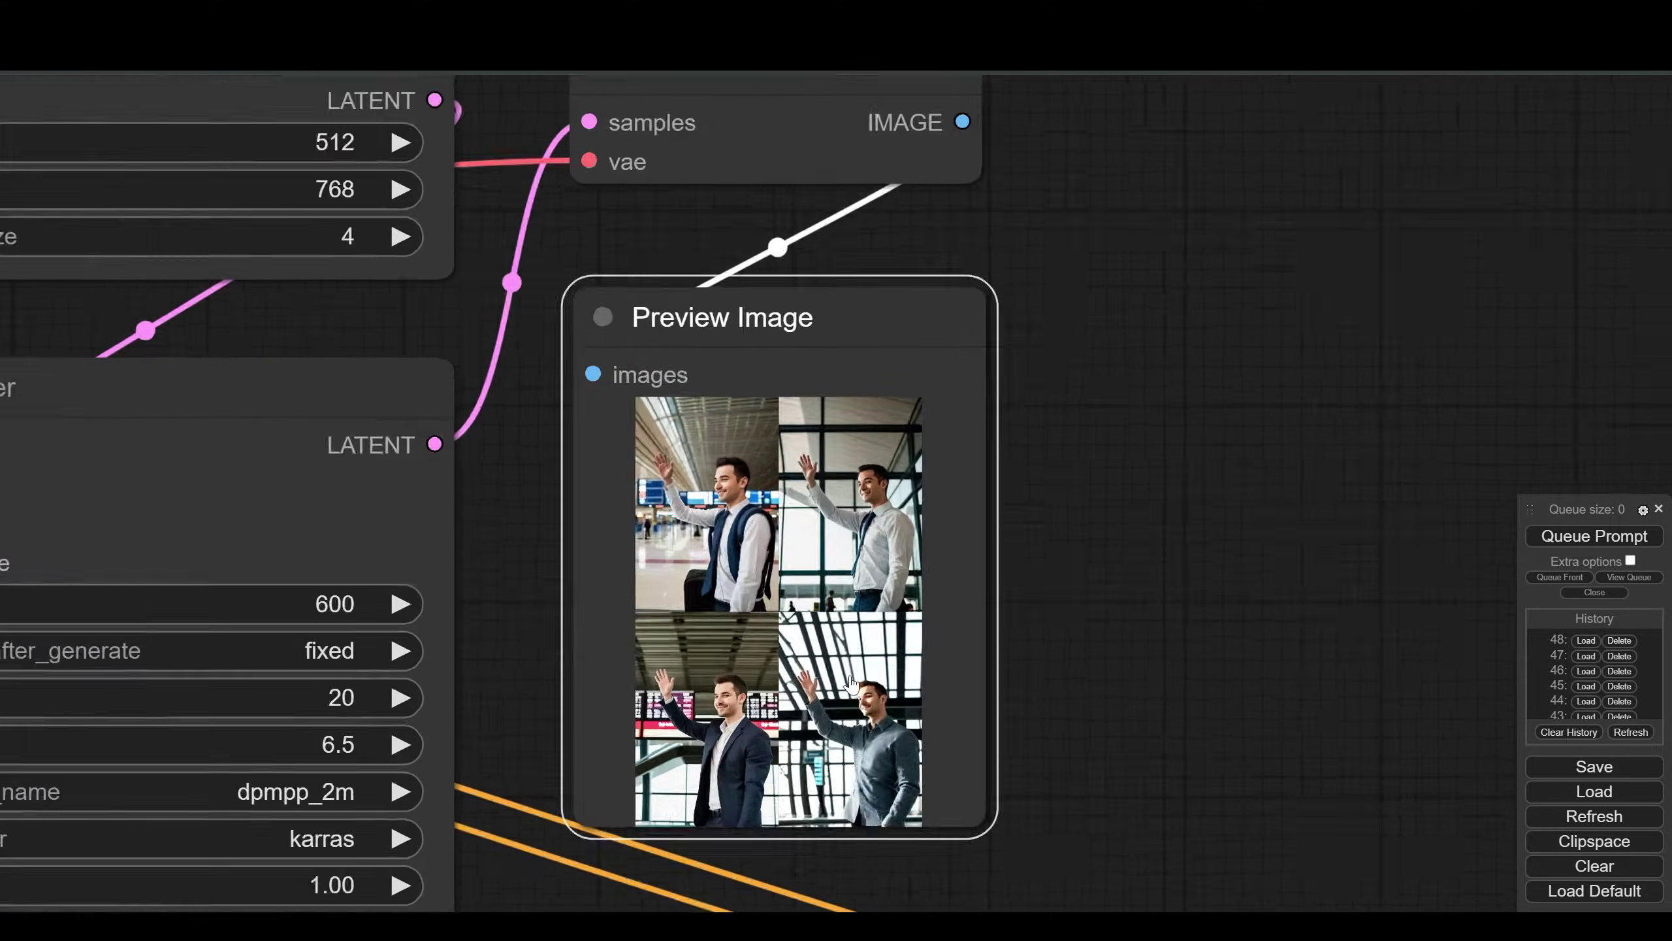
Step: Add an ImageFromBatch node to the waving man's VAE Decode output and set its batch_index to 2
scroll(851, 685, "up", 4)
scroll(795, 650, "down", 6)
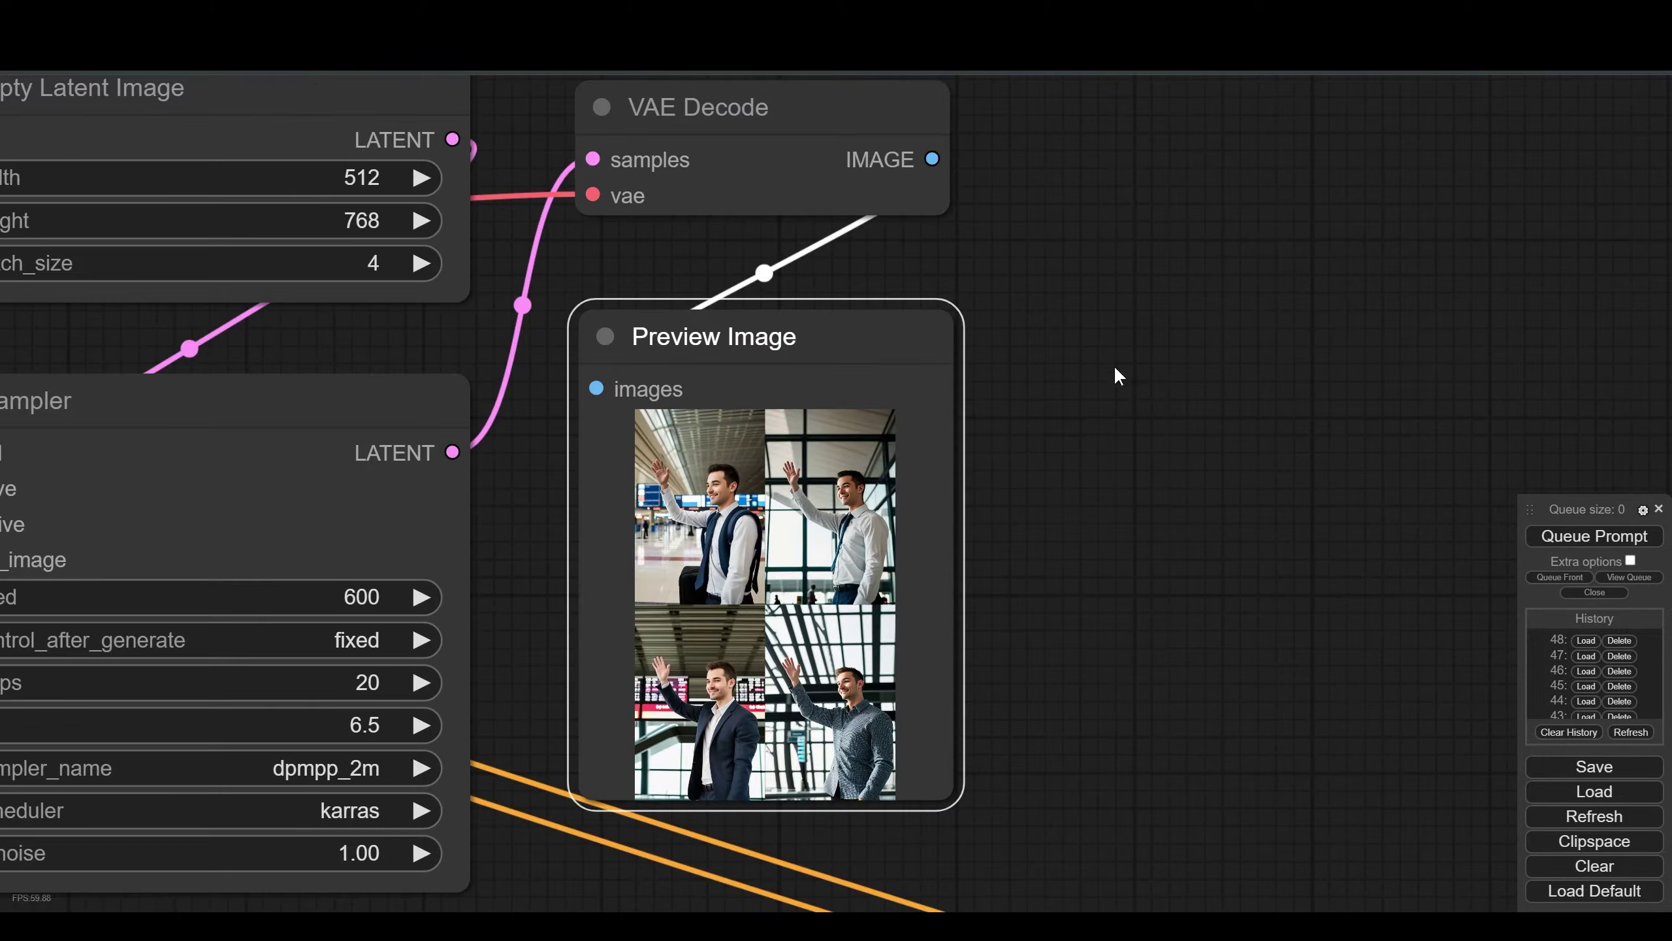
scroll(1038, 417, "down", 5)
left_click_drag(833, 362, 968, 343)
left_click(1015, 383)
type("imagefro")
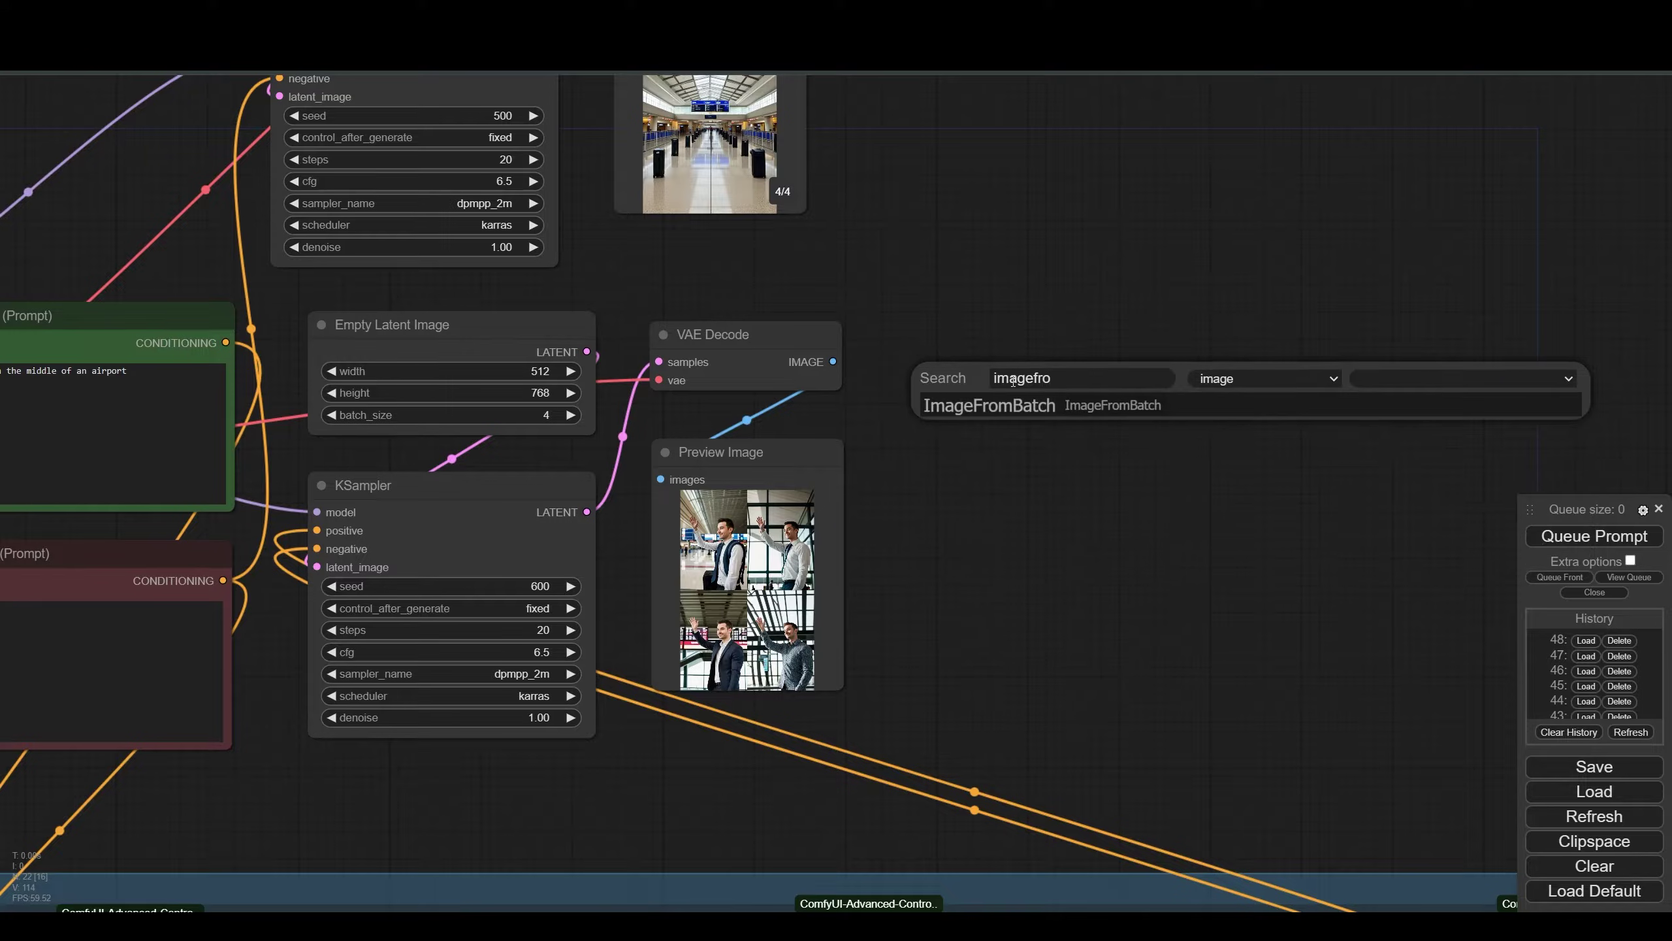
left_click(991, 405)
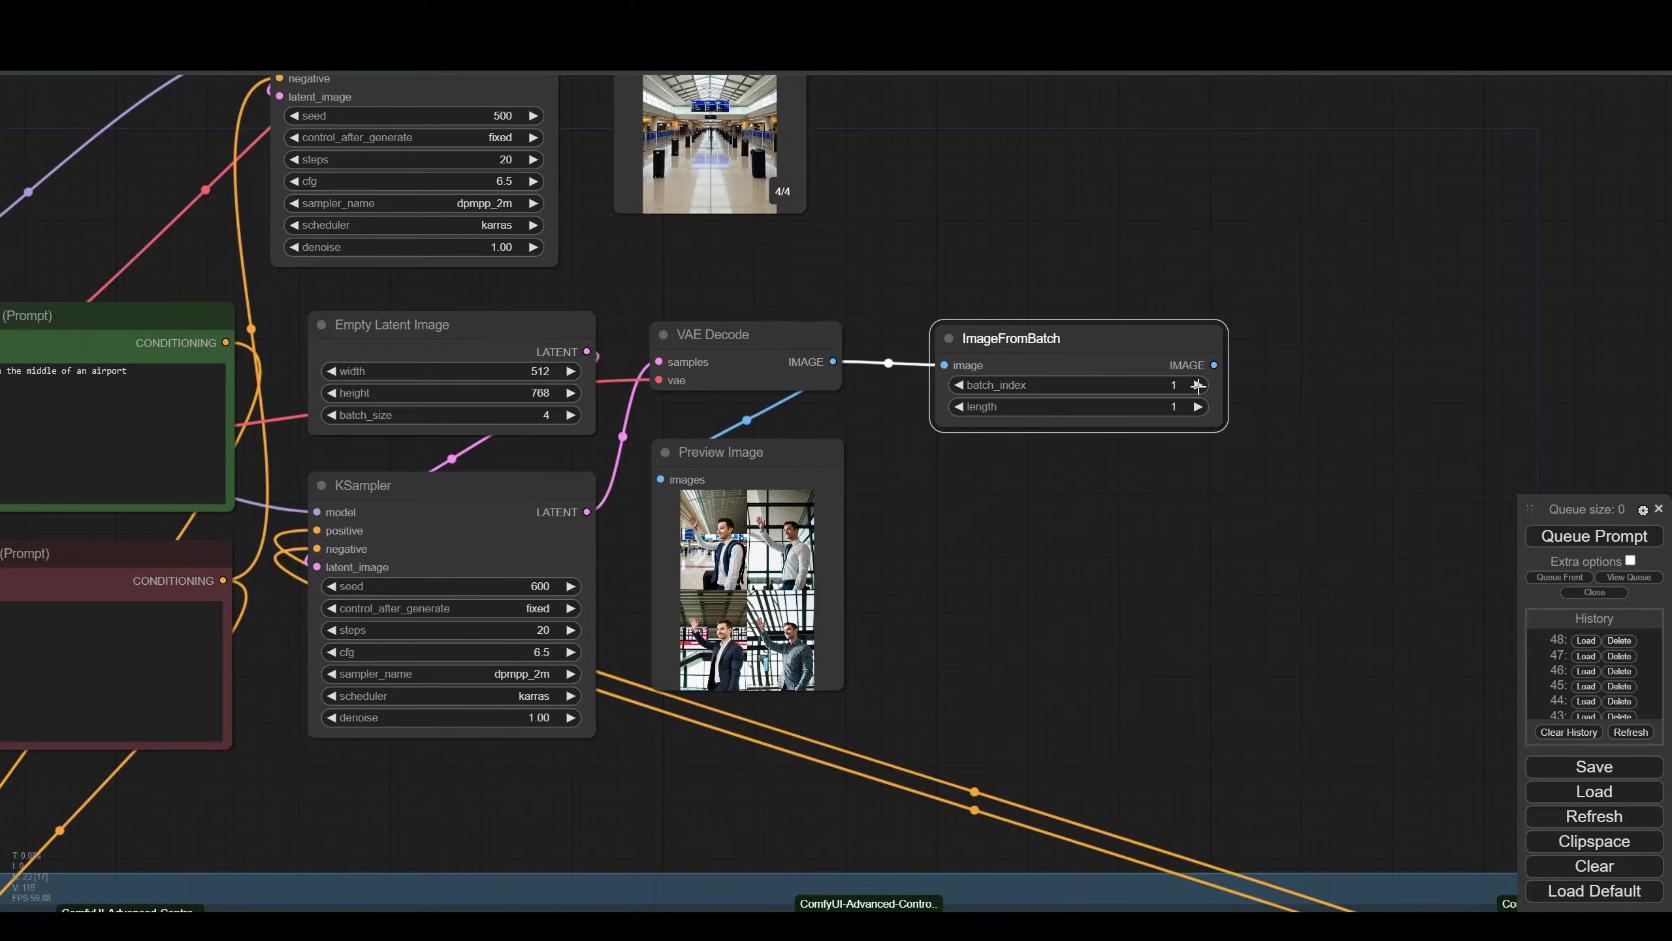
scroll(1087, 468, "down", 2)
left_click_drag(1086, 468, 1069, 486)
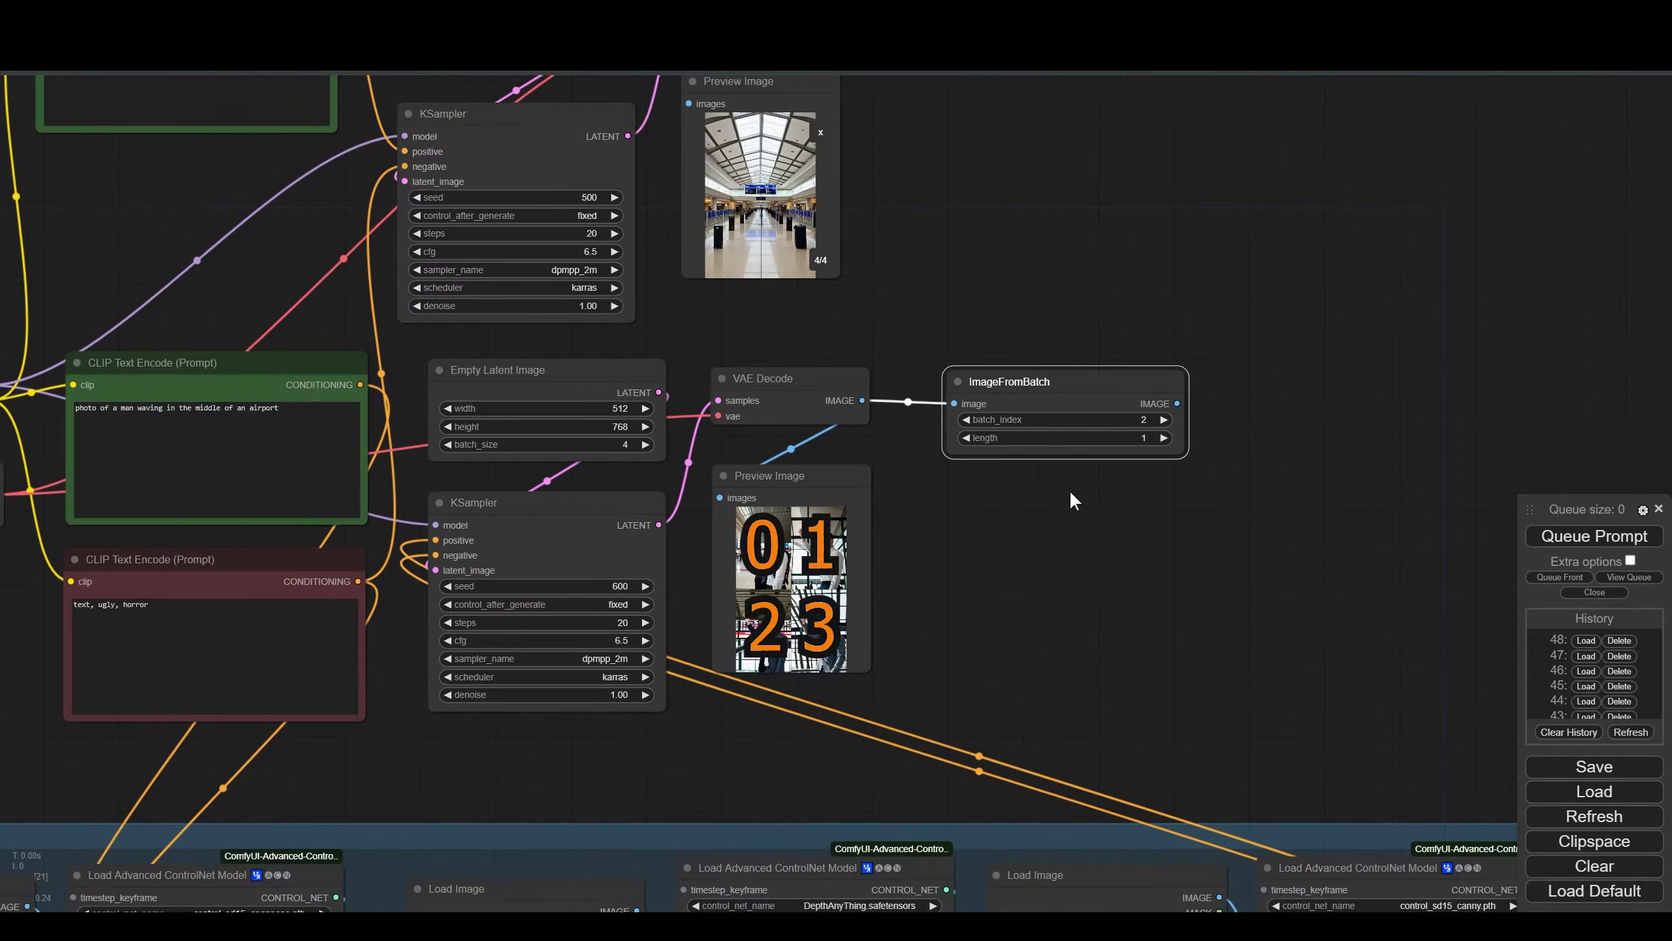
Step: Add a Removebg node to the output of the waving man's ImageFromBatch node
left_click_drag(1179, 403, 1244, 399)
left_click(1267, 418)
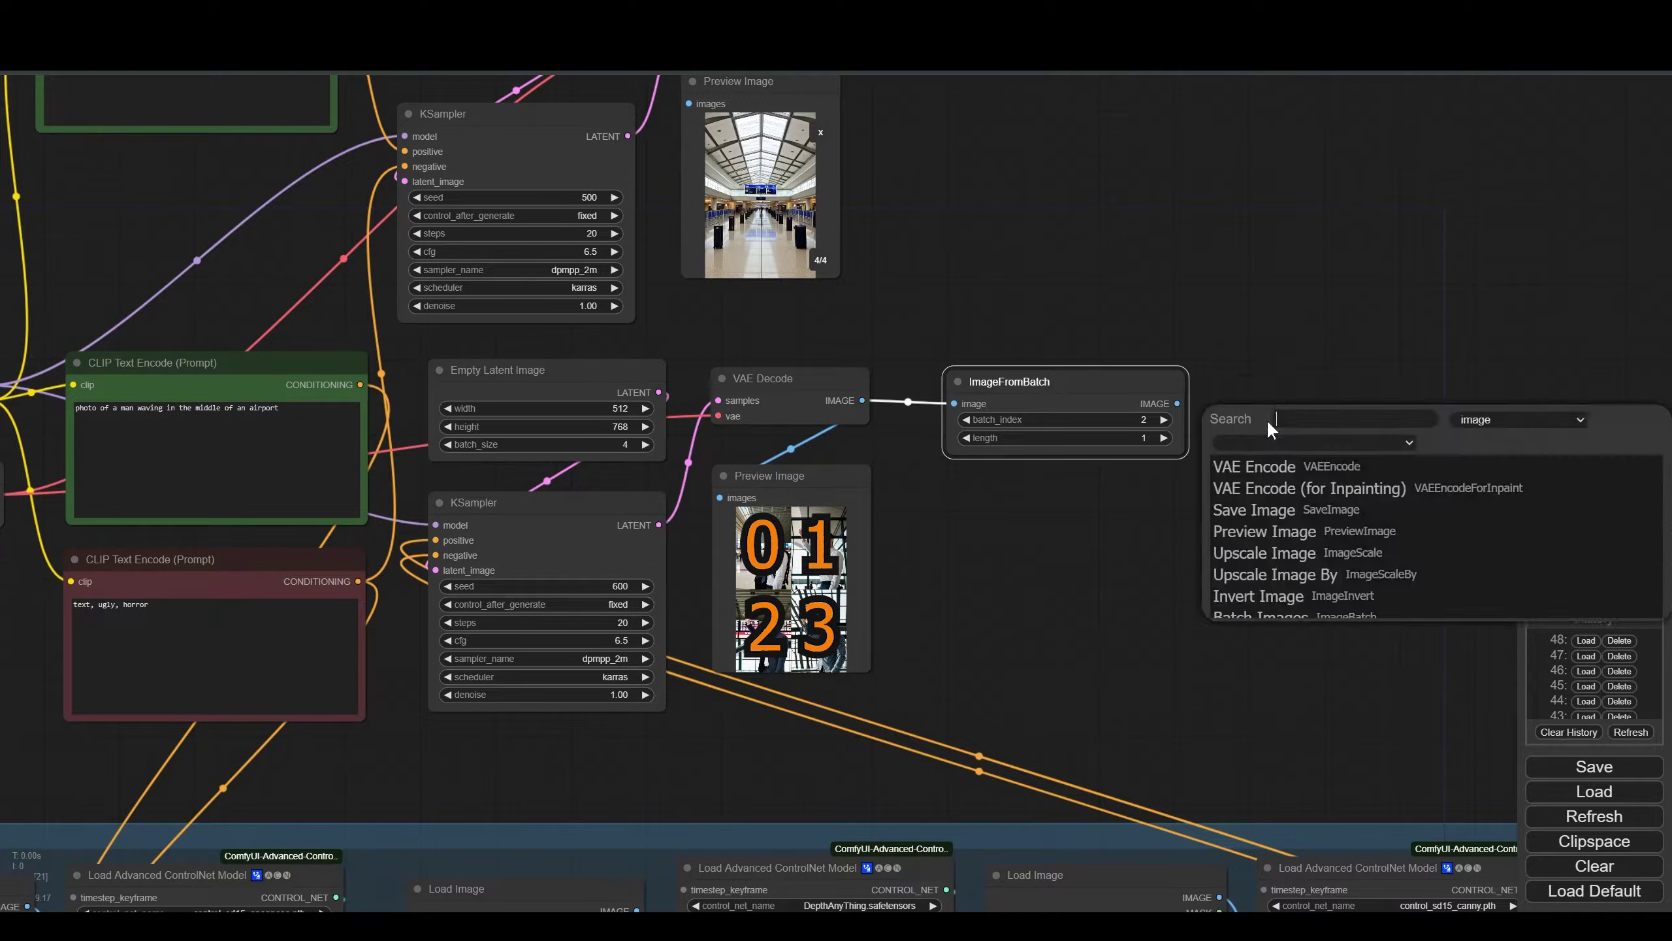
type("remove")
left_click(1267, 487)
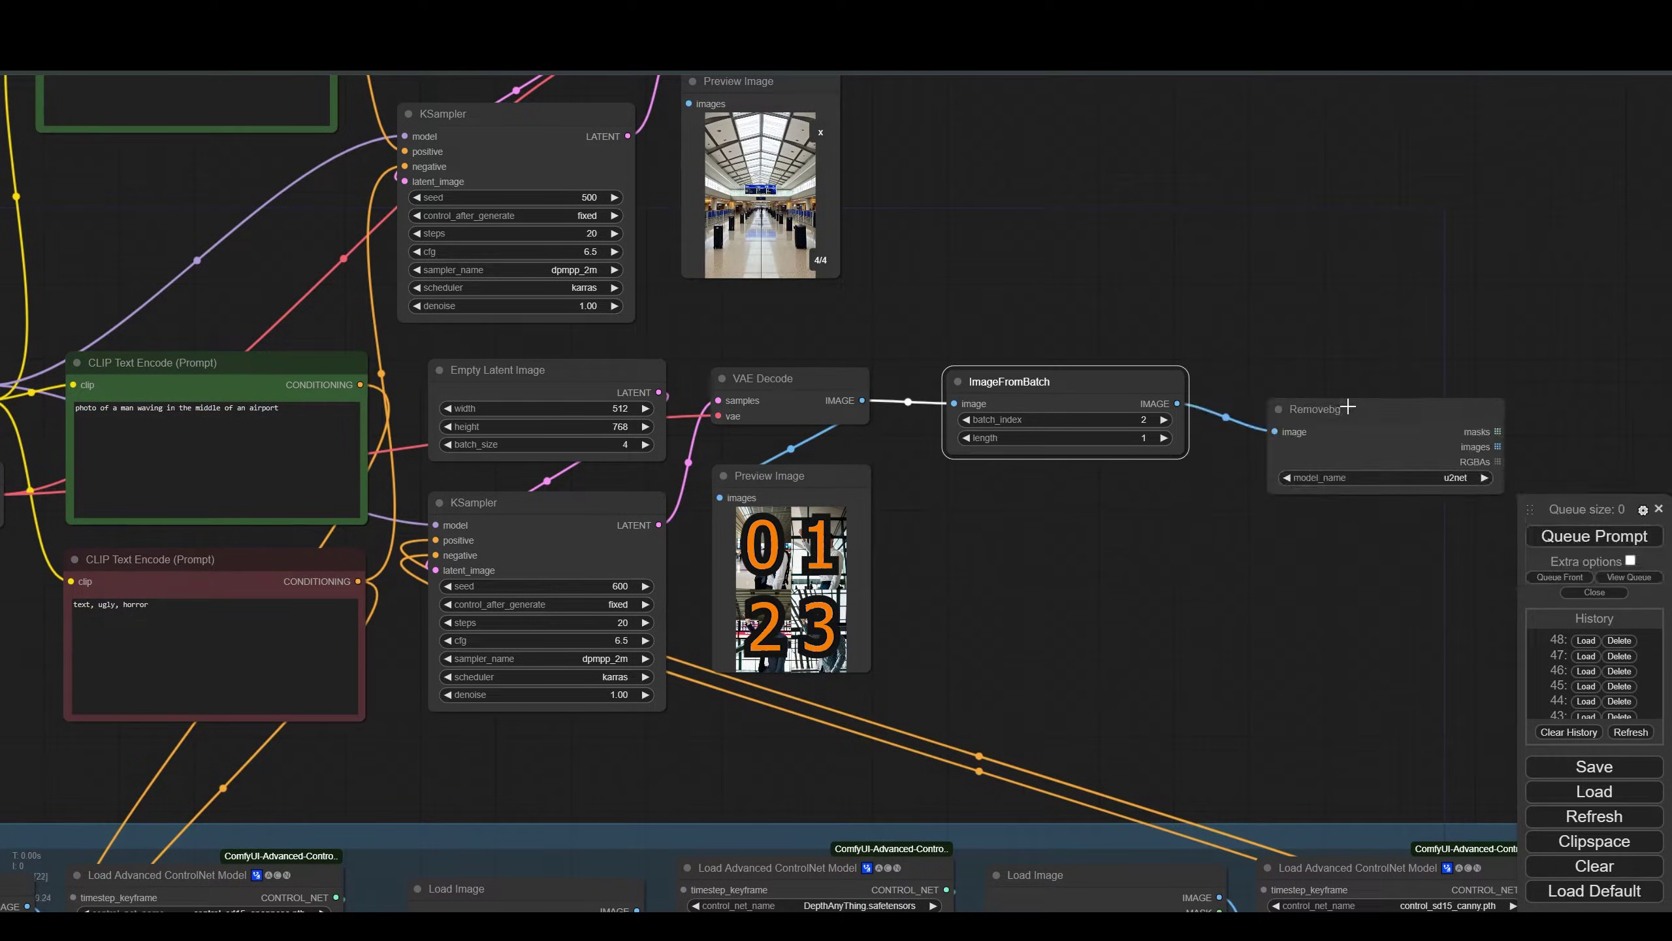
Step: Add a Preview Image node to Removebg's images output and queue the workflow
scroll(1280, 440, "down", 2)
left_click_drag(1333, 551, 1091, 546)
left_click_drag(1167, 416, 1193, 473)
left_click(1219, 585)
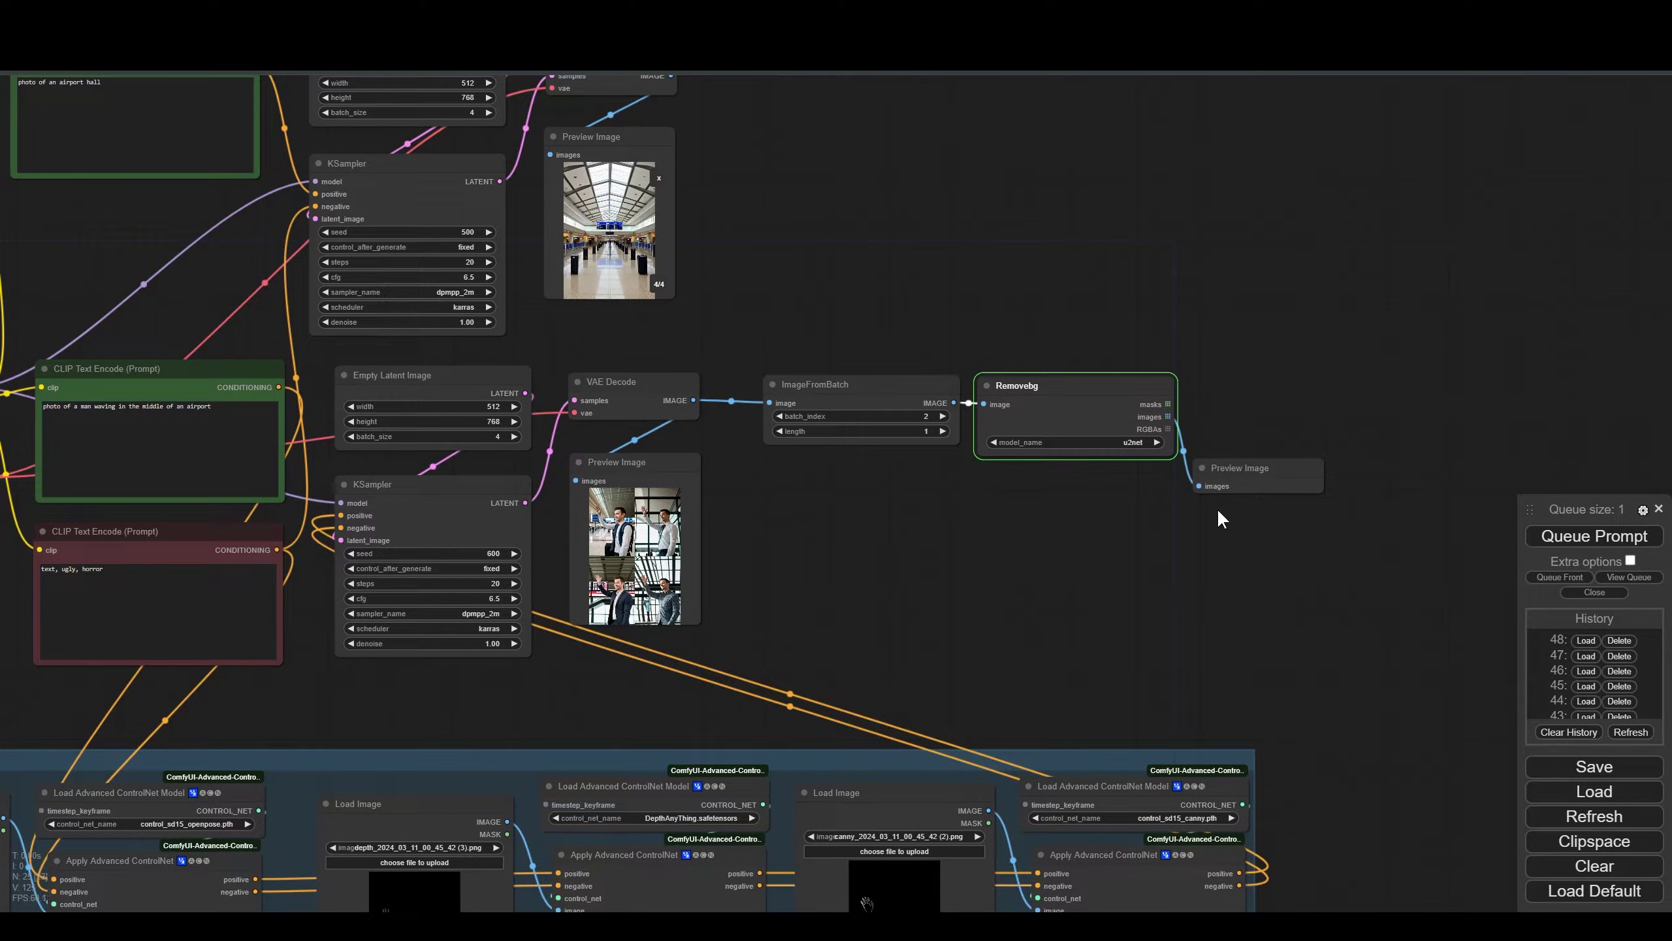
Step: Open the third waving man image in its preview and compare it with the Removebg result
left_click(612, 591)
scroll(618, 593, "up", 7)
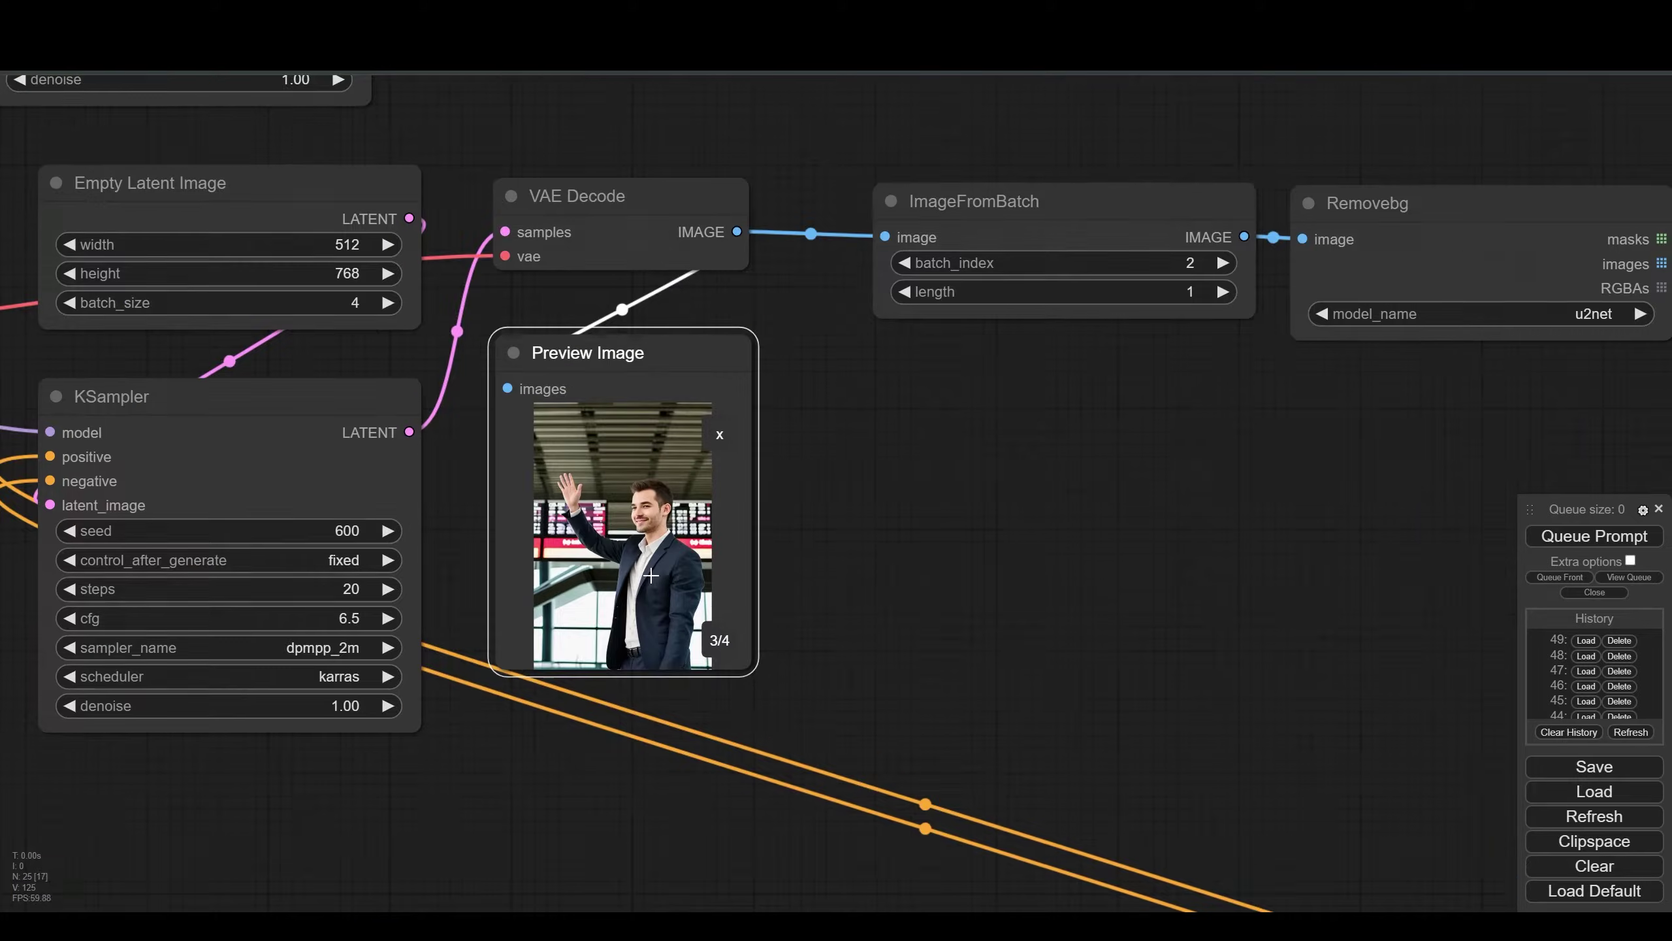
left_click_drag(1182, 585, 789, 578)
scroll(800, 569, "down", 5)
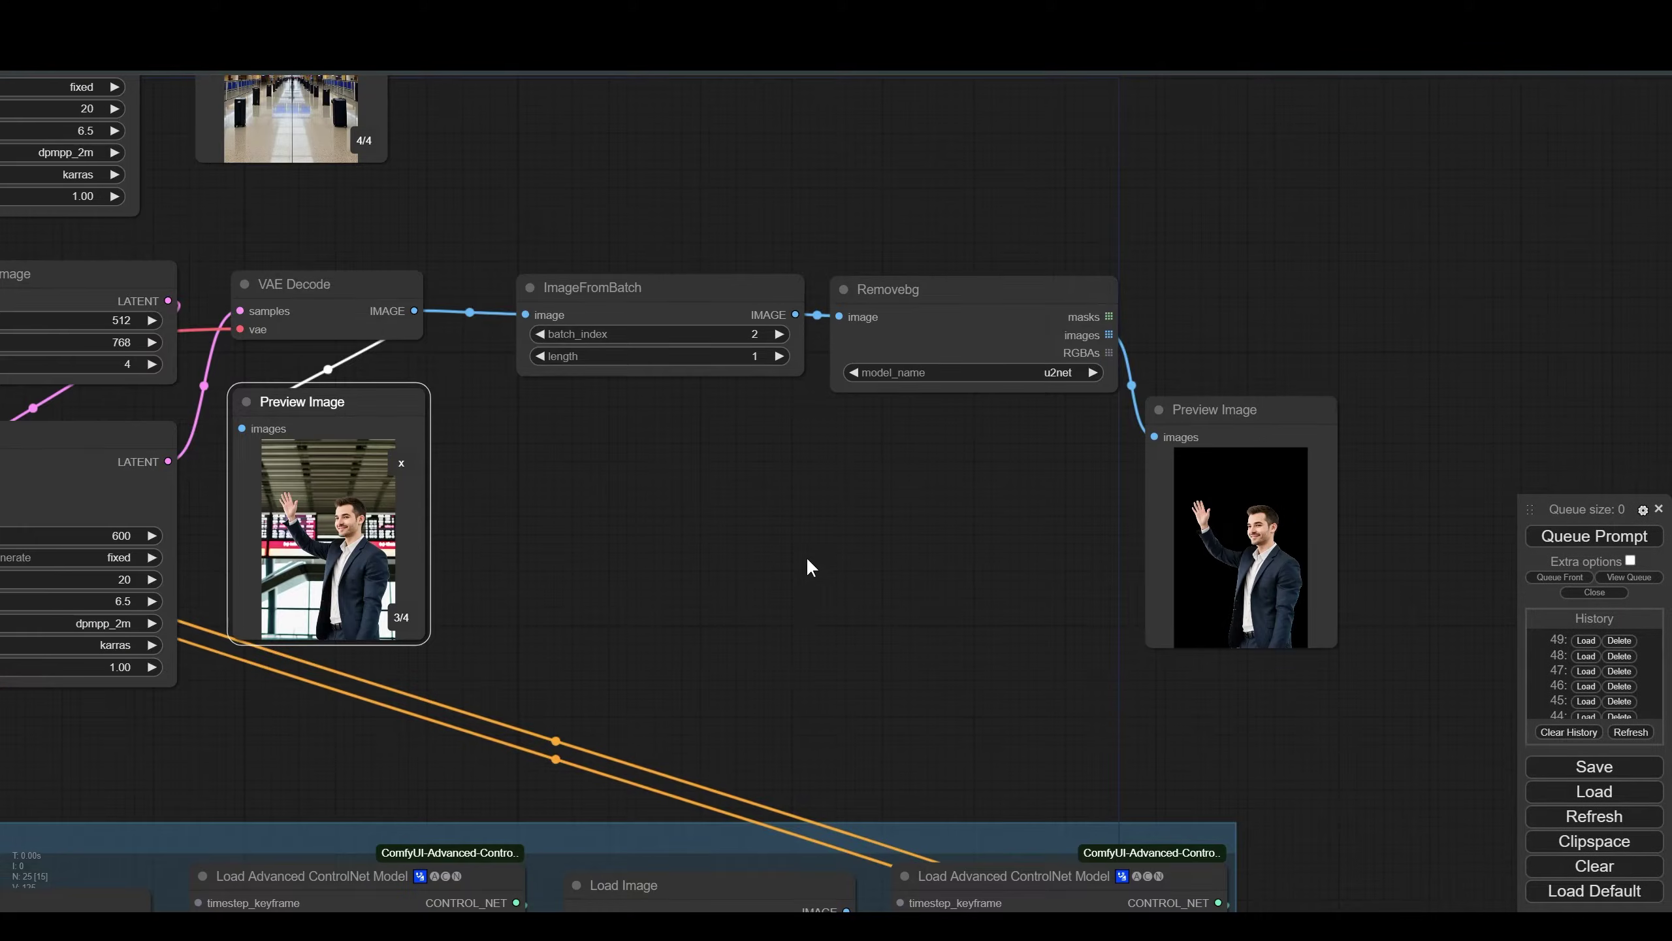
scroll(653, 231, "down", 3)
scroll(606, 405, "up", 6)
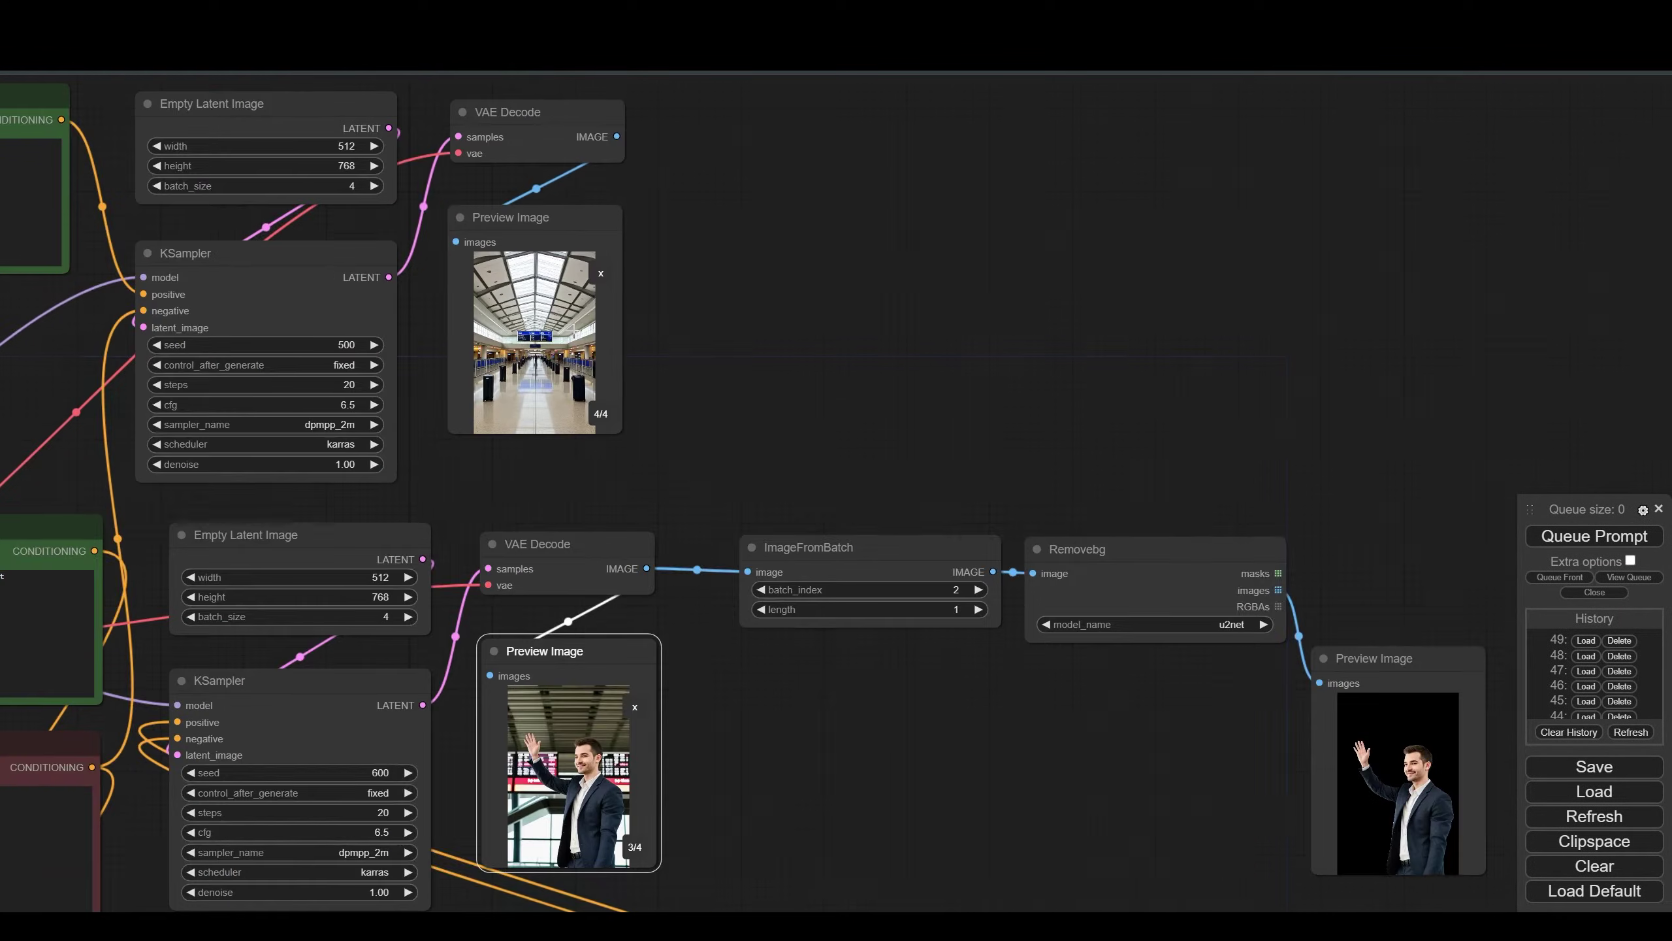
Step: Duplicate the ImageFromBatch node, connect it to the airport hall's VAE Decode output and set its batch_index to 3
left_click(898, 568)
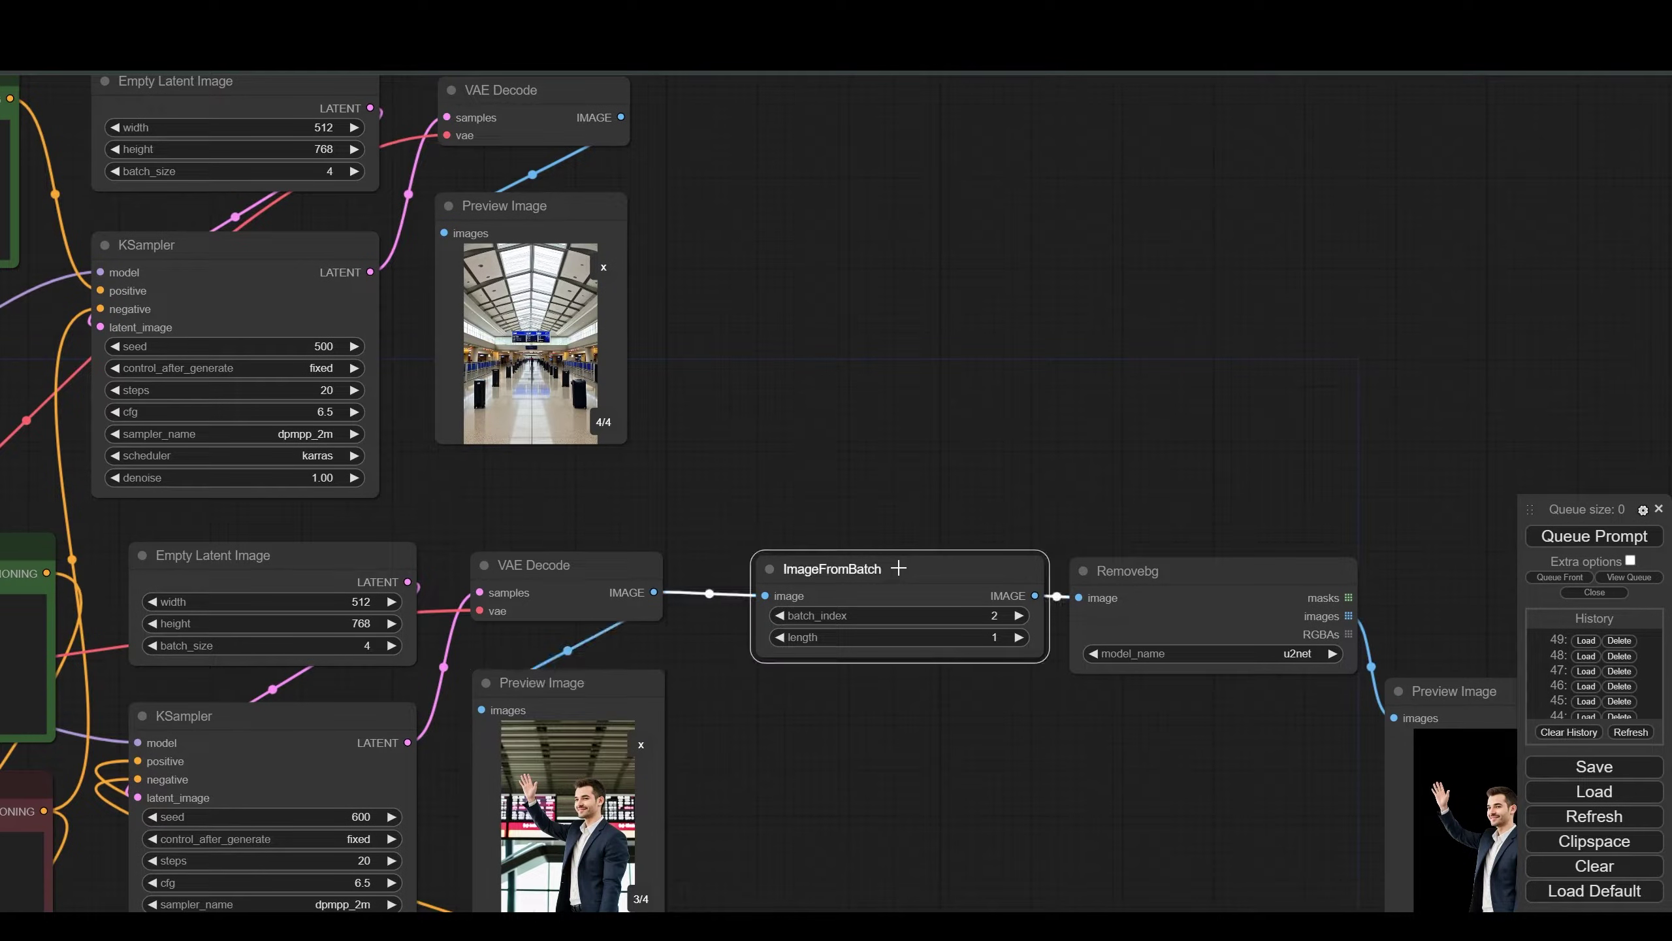
key("ctrl+c")
key("ctrl+v")
left_click_drag(898, 568, 700, 135)
left_click(954, 152)
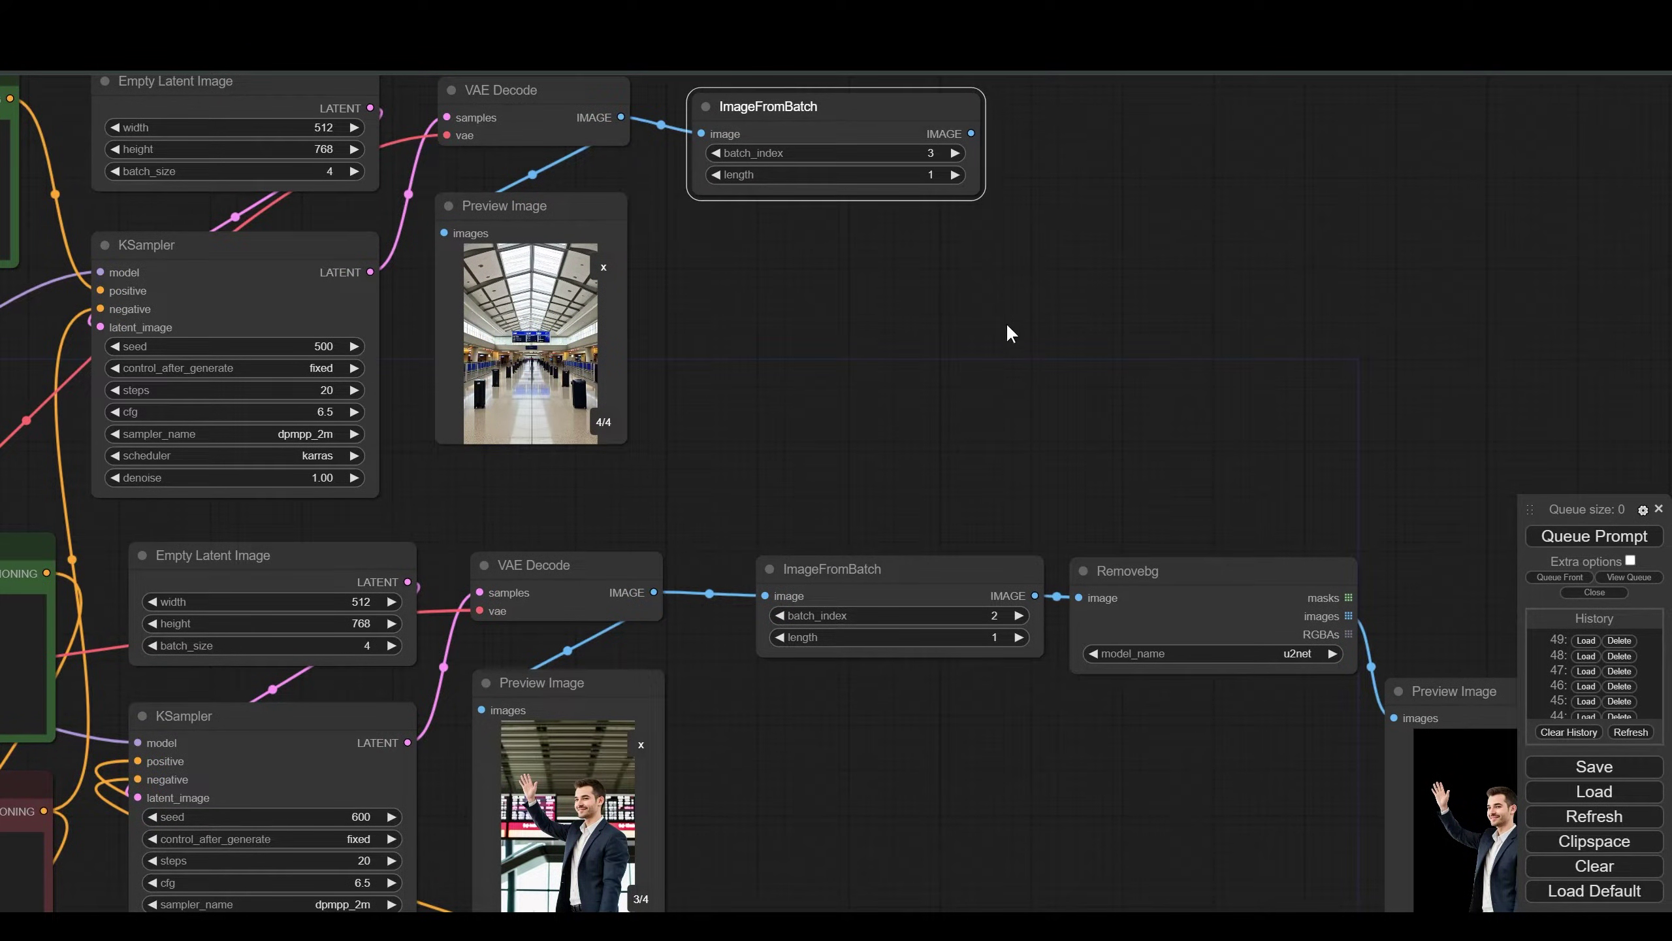
Step: Add an ImageCompositeMasked node with the airport image as destination and Removebg's images and masks as source and mask
scroll(992, 326, "down", 3)
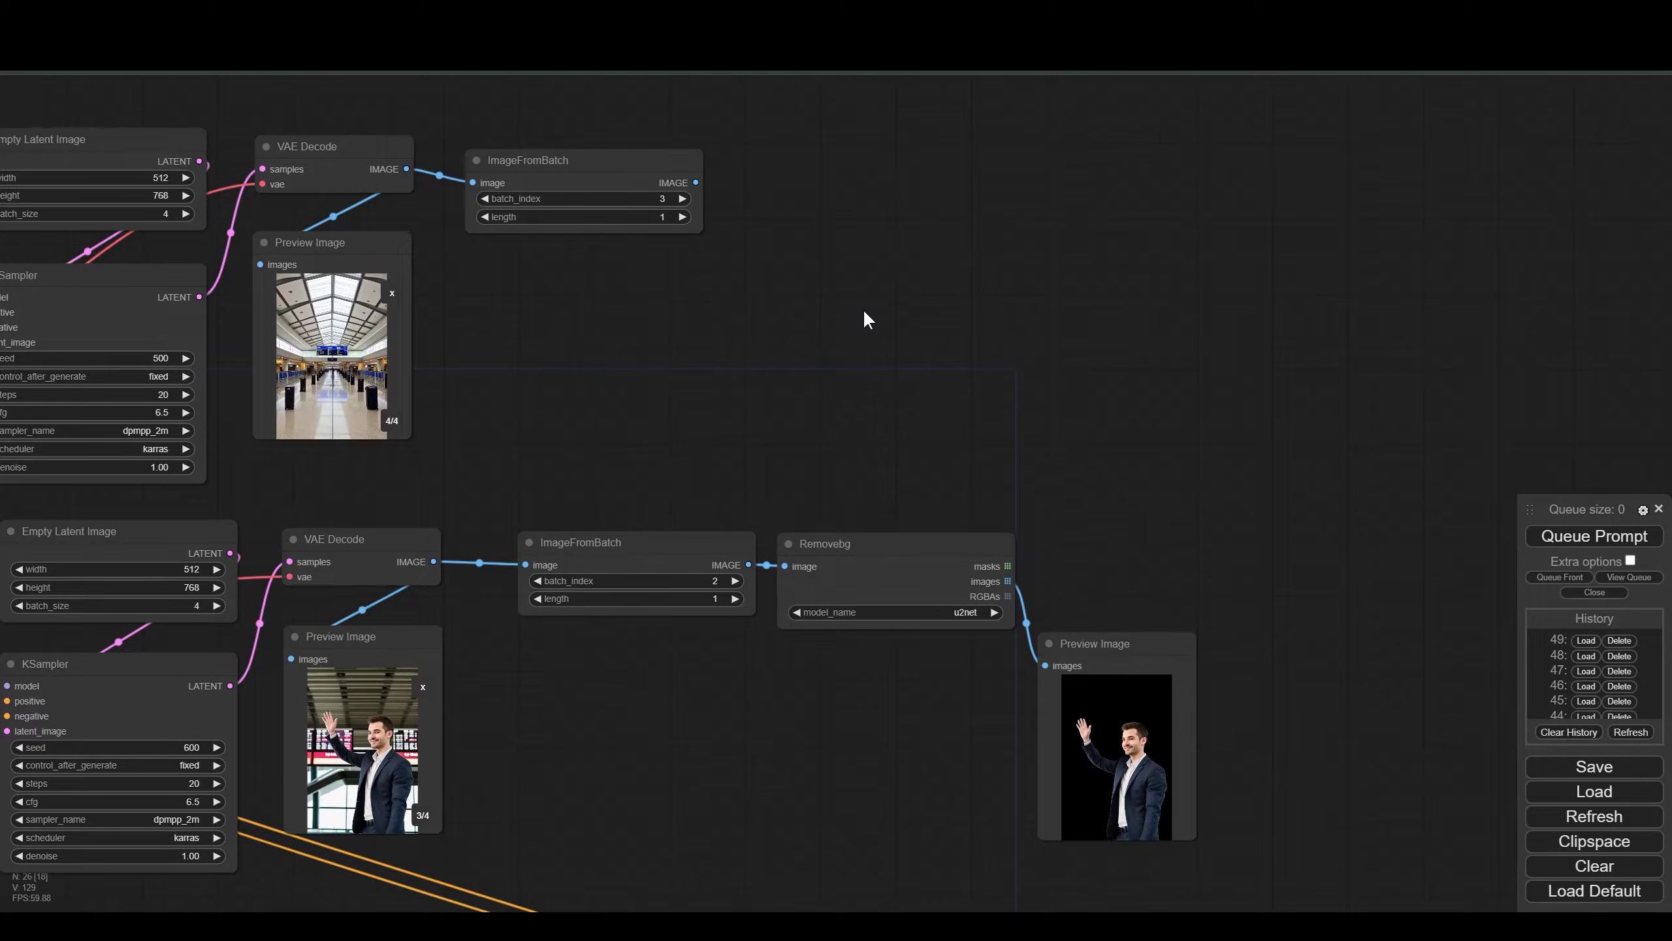
double_click(862, 309)
type("imageco")
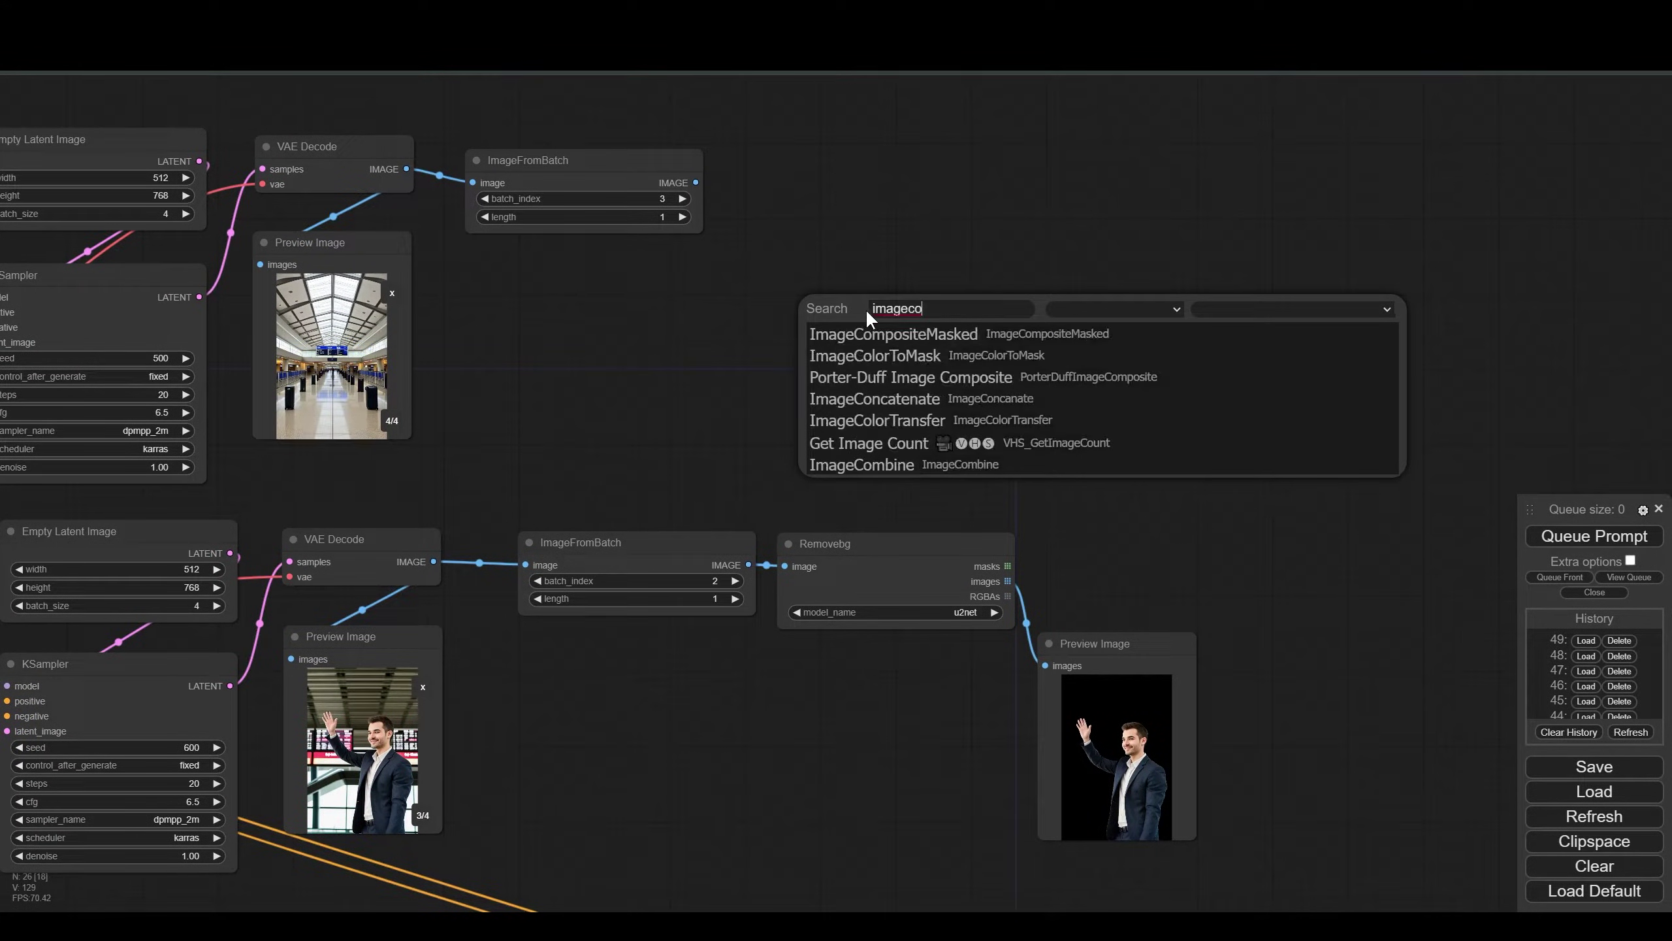
left_click(867, 332)
left_click_drag(692, 181, 795, 268)
left_click_drag(814, 325, 814, 325)
left_click_drag(1007, 580, 814, 340)
left_click_drag(1014, 568, 814, 356)
Step: Move the Removebg Preview Image beside ImageCompositeMasked, connect the composite output to it and queue the workflow
scroll(918, 381, "down", 1)
left_click_drag(933, 310, 905, 333)
left_click_drag(1093, 620, 1143, 370)
left_click_drag(998, 354, 1108, 347)
left_click(1628, 541)
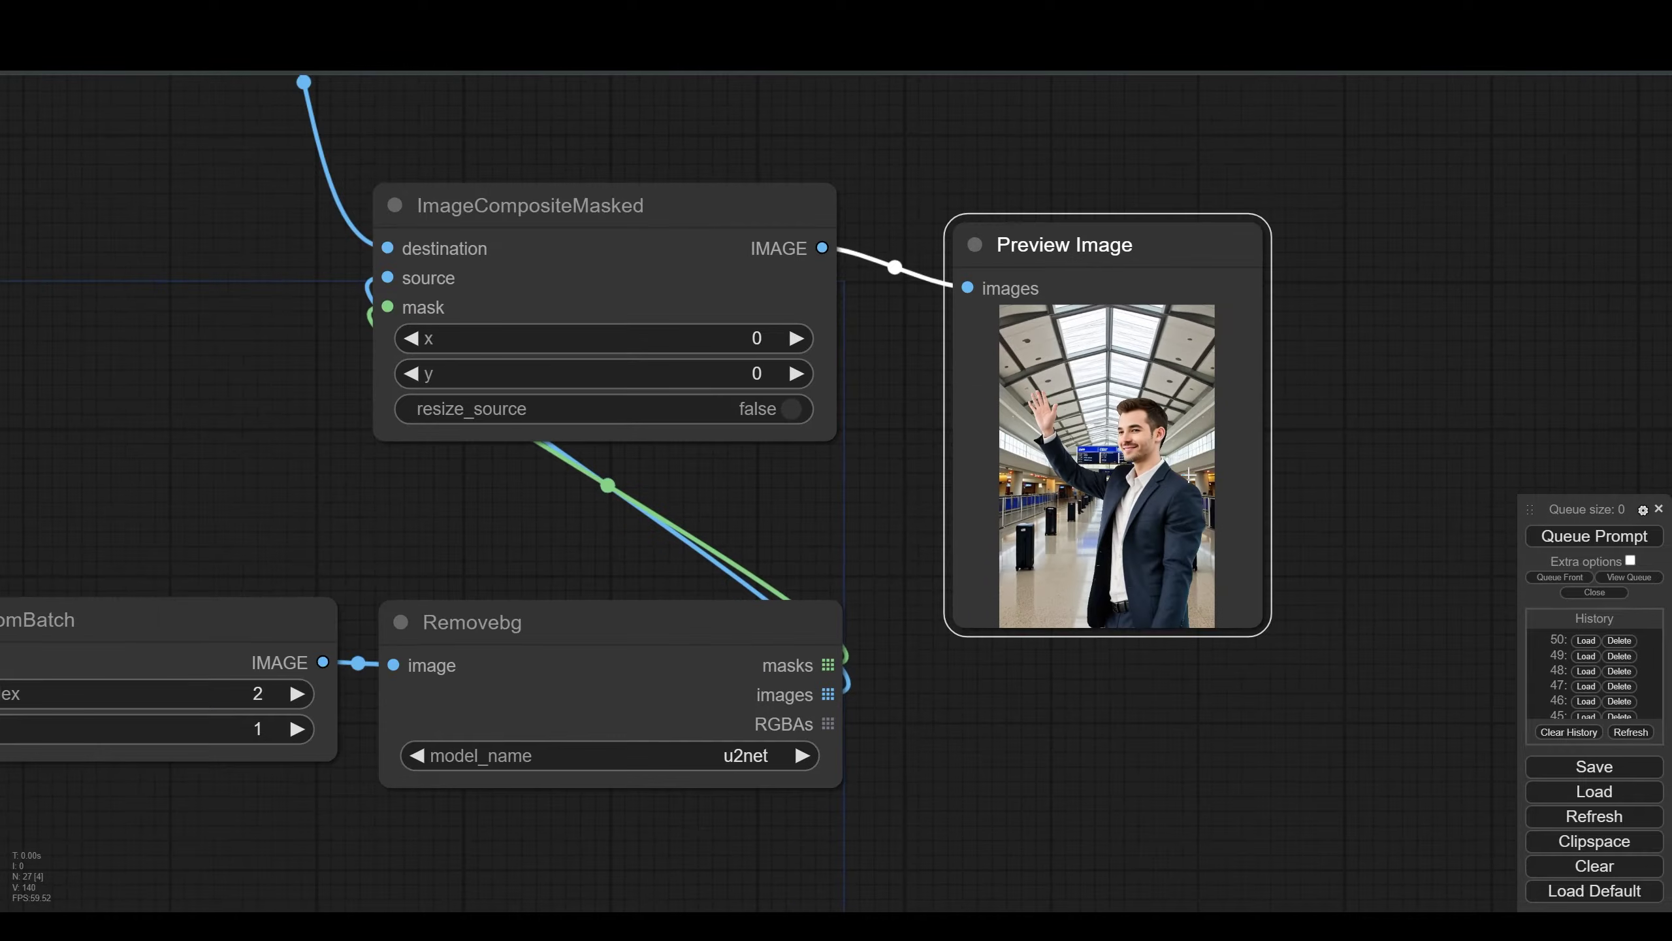
Step: Move the composite's Preview Image node below the Removebg node
left_click_drag(1251, 474, 1051, 285)
left_click_drag(954, 171, 762, 452)
left_click_drag(941, 284, 1002, 399)
right_click(806, 593)
left_click(829, 432)
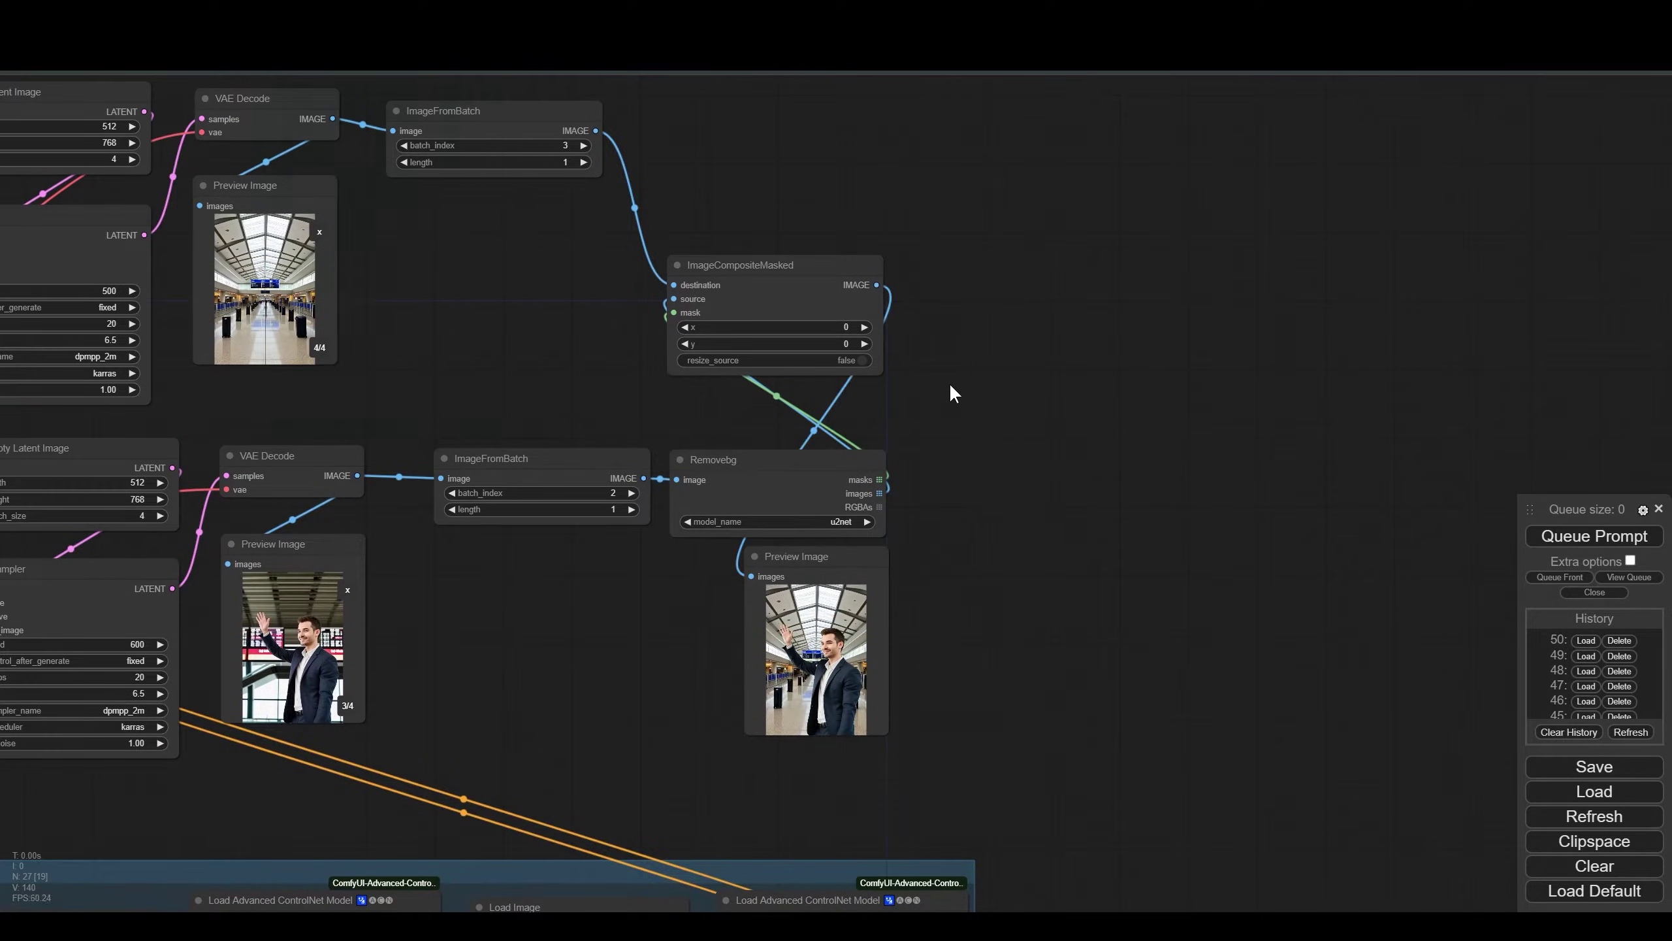
Step: Add a VAE Encode node to the ImageCompositeMasked output and connect its vae input to Load VAE
left_click_drag(876, 285, 974, 271)
left_click(1017, 345)
scroll(1017, 345, "down", 3)
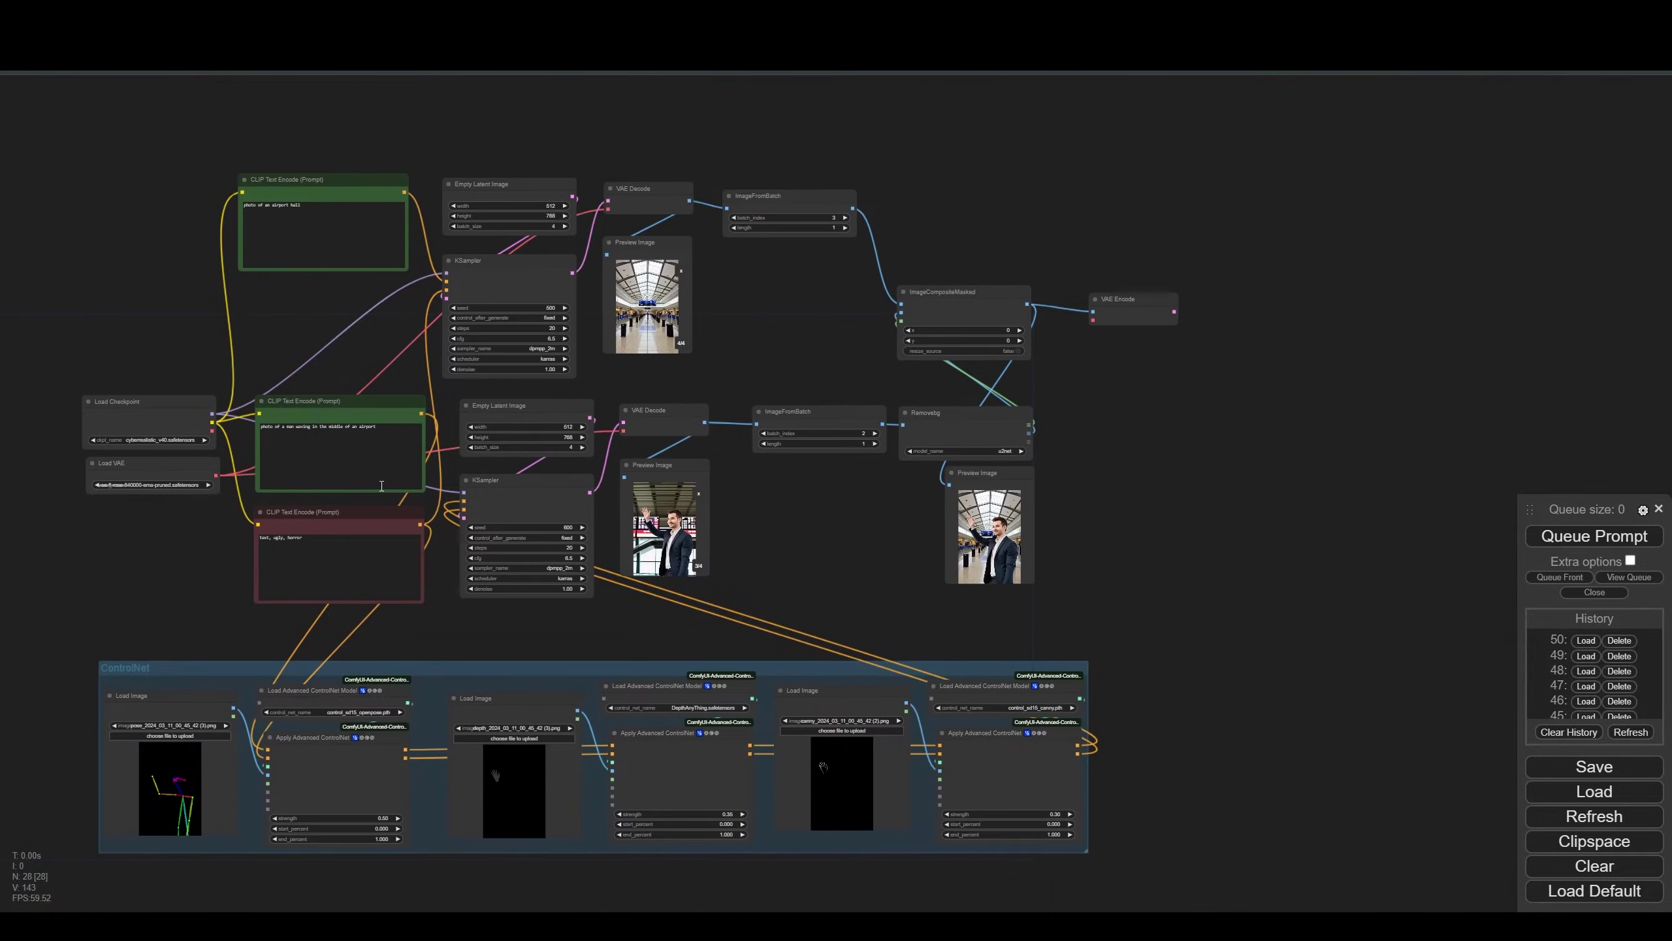
left_click_drag(217, 474, 1147, 332)
Step: Copy the waving man's KSampler, VAE Decode and Preview Image after VAE Encode, using seed 601 and denoise 0.50
left_click(656, 422, "shift")
left_click(670, 478, "shift")
left_click_drag(670, 478, 1364, 375)
scroll(1262, 322, "up", 5)
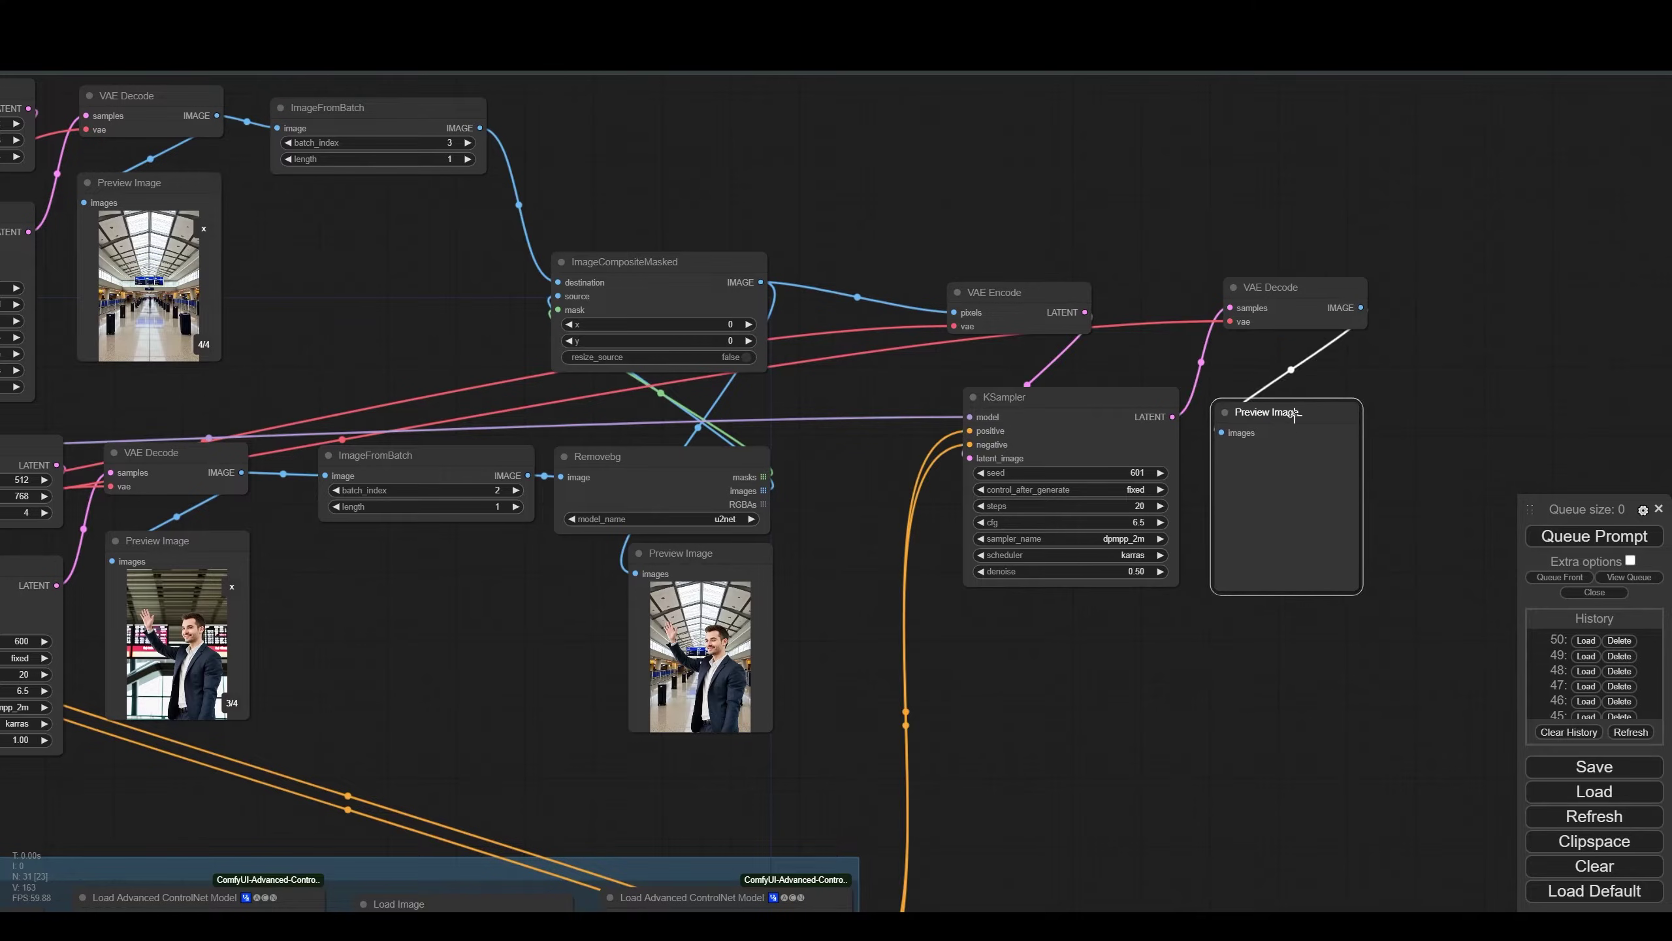
Step: Add an NNLatentUpscale node to the second-pass KSampler's LATENT output and set its version to SD 1.x
scroll(1280, 469, "down", 2)
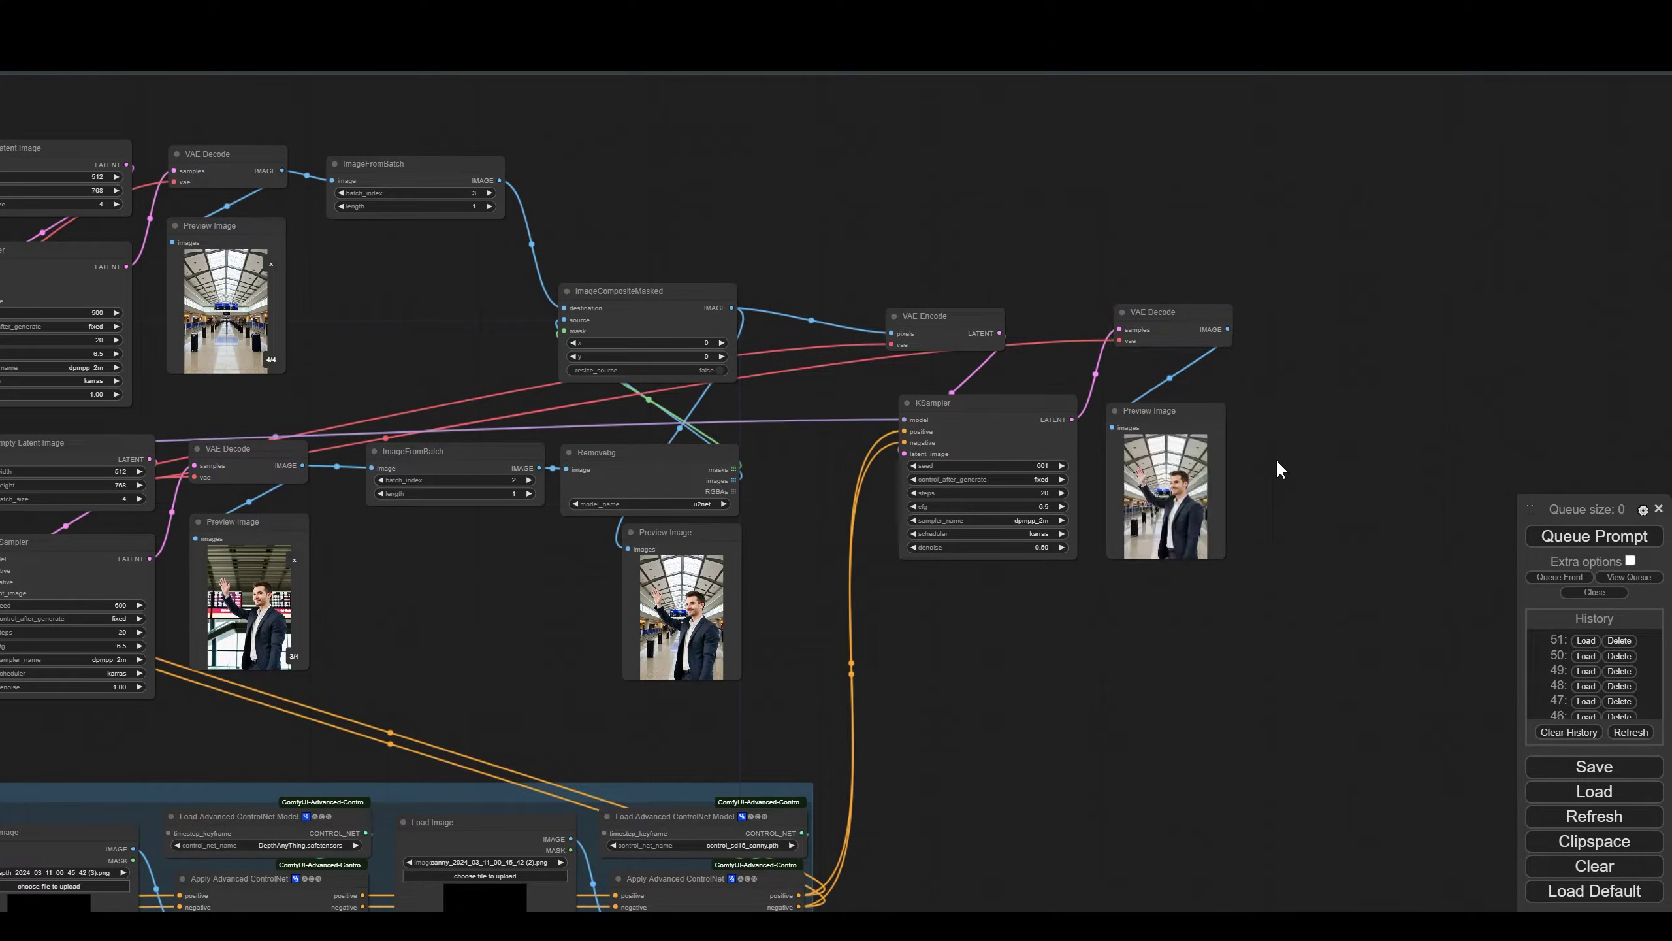
scroll(1149, 491, "up", 5)
scroll(1148, 491, "up", 8)
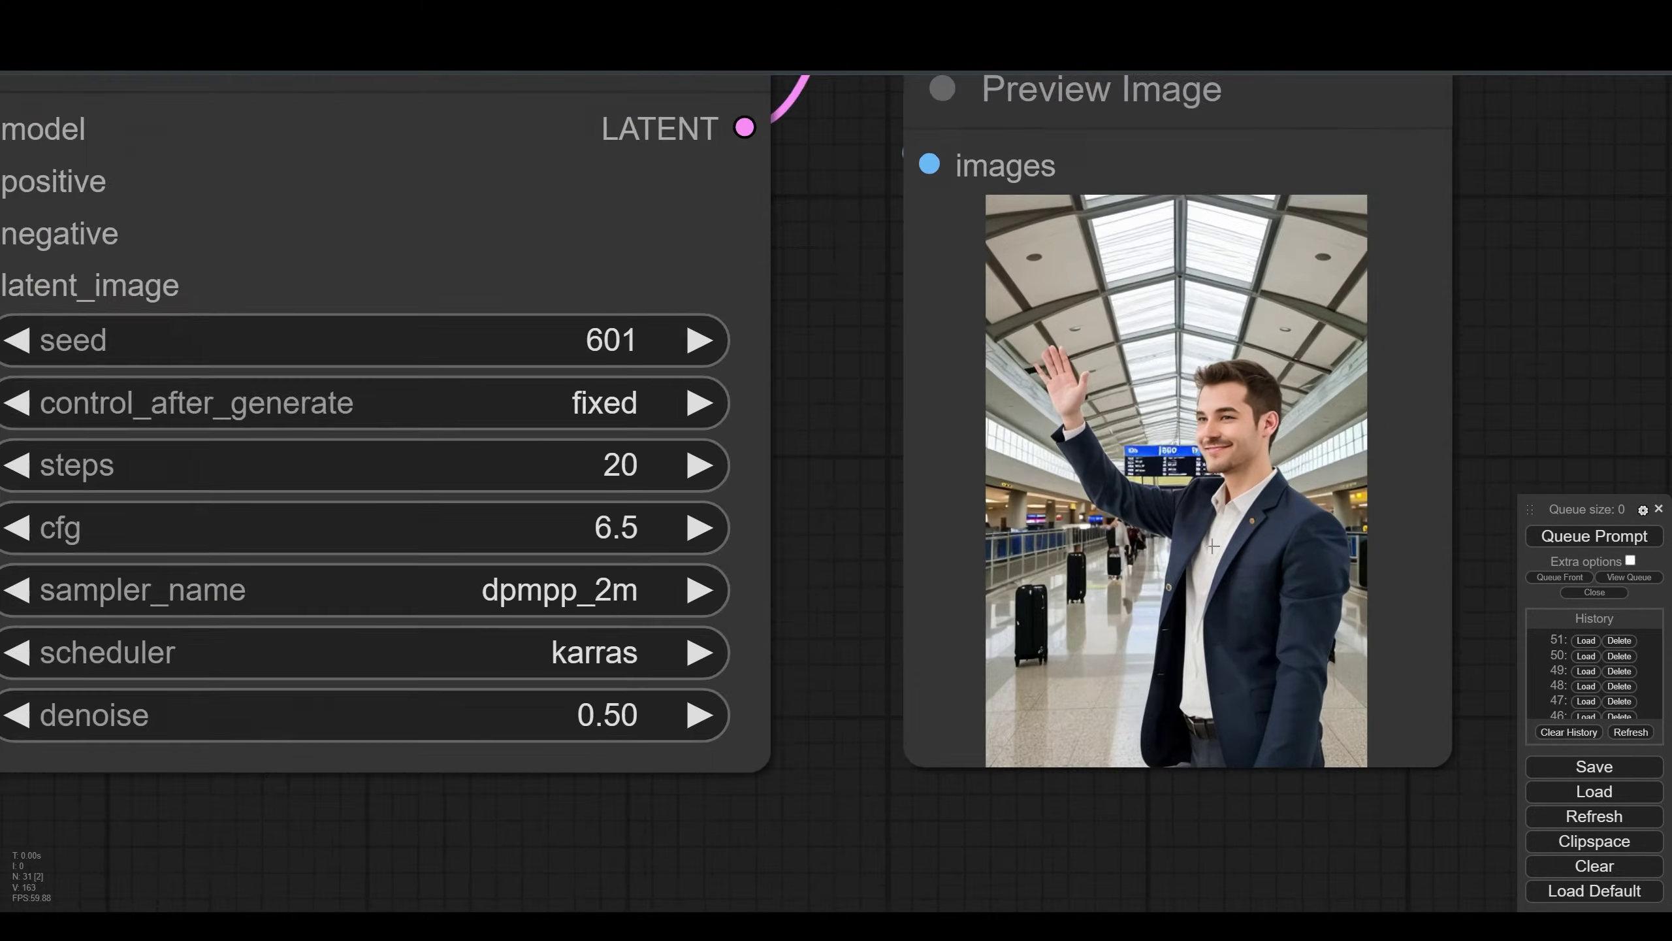
scroll(1181, 549, "up", 2)
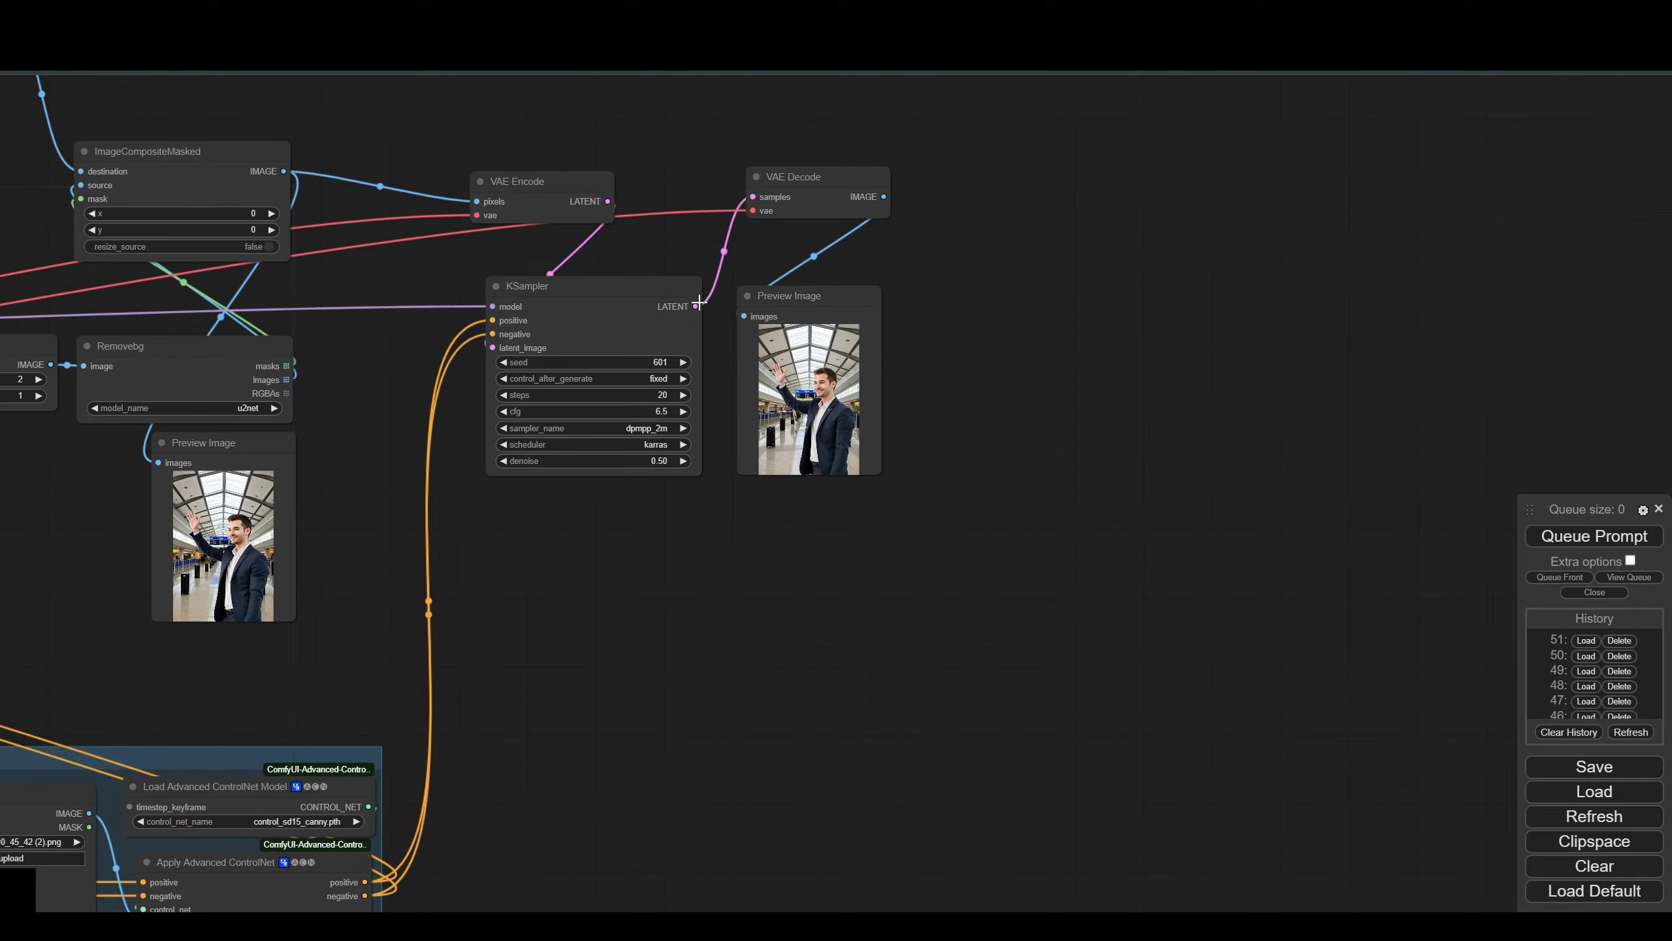
left_click_drag(695, 307, 1078, 318)
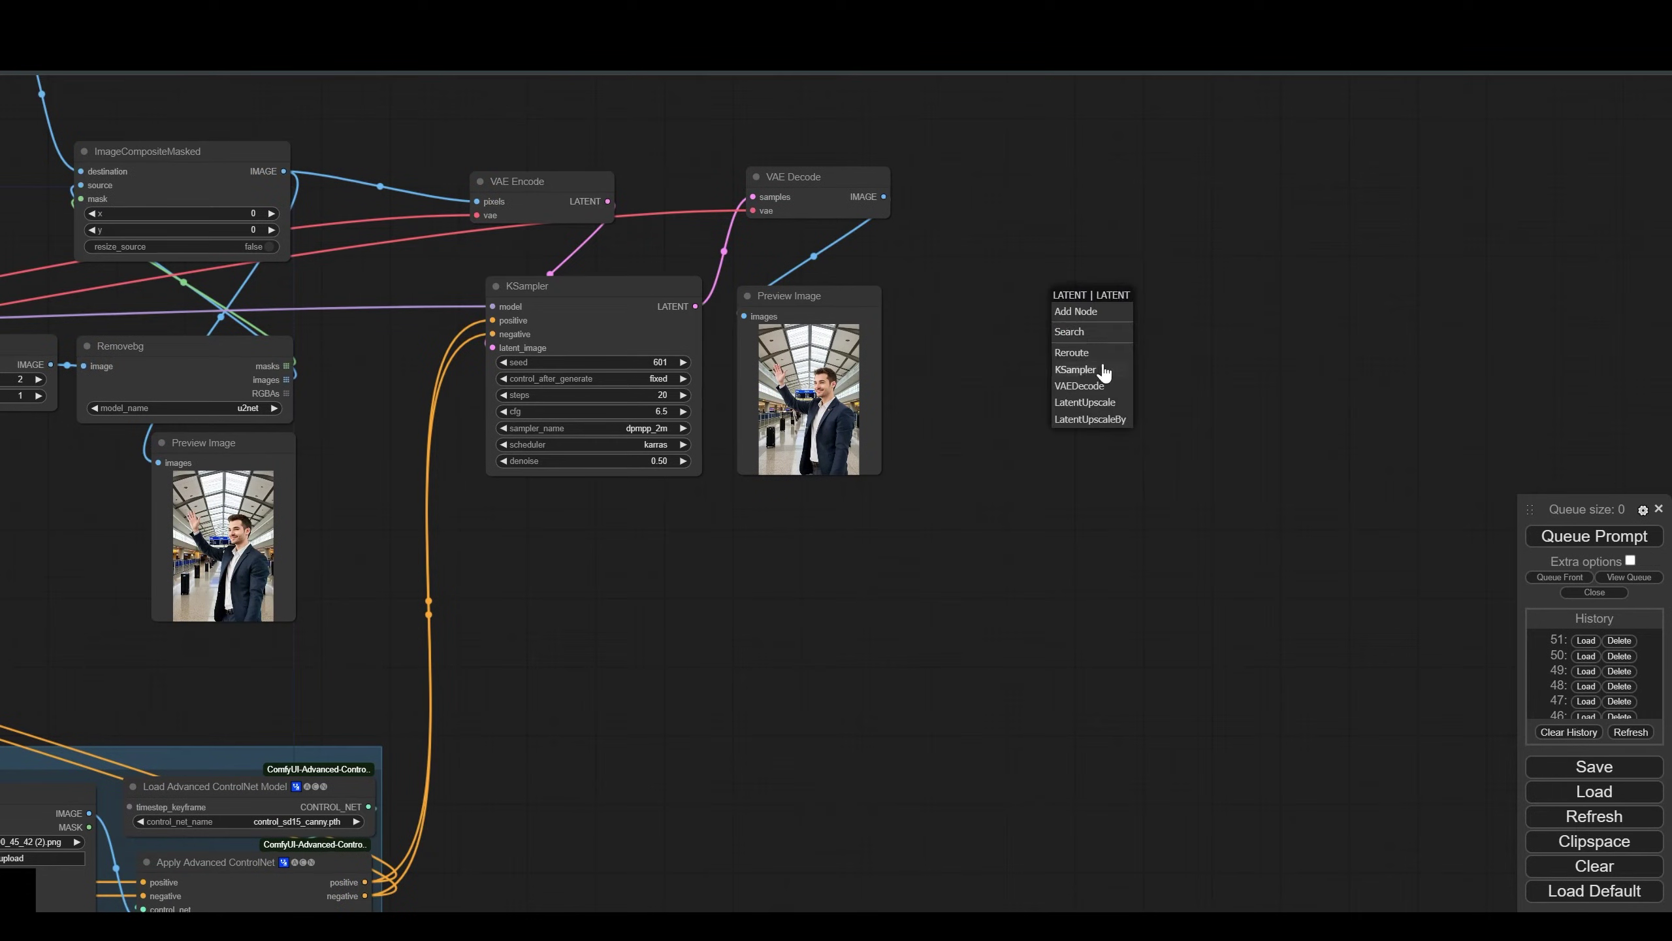
left_click(1092, 332)
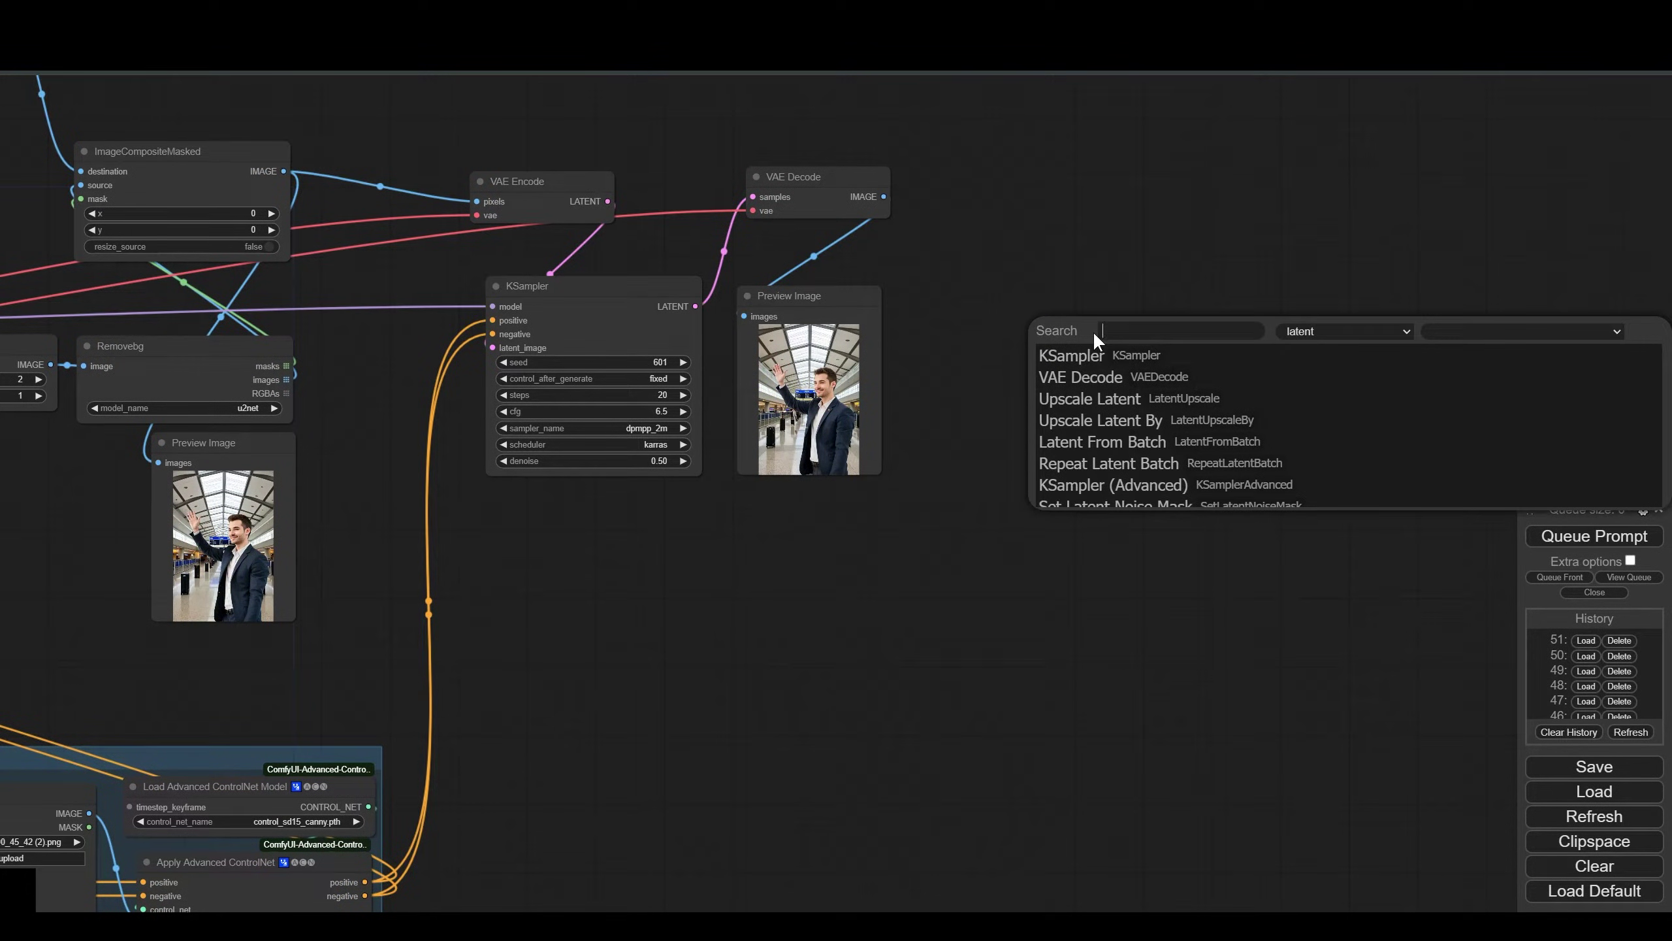
type("nn")
left_click(1090, 352)
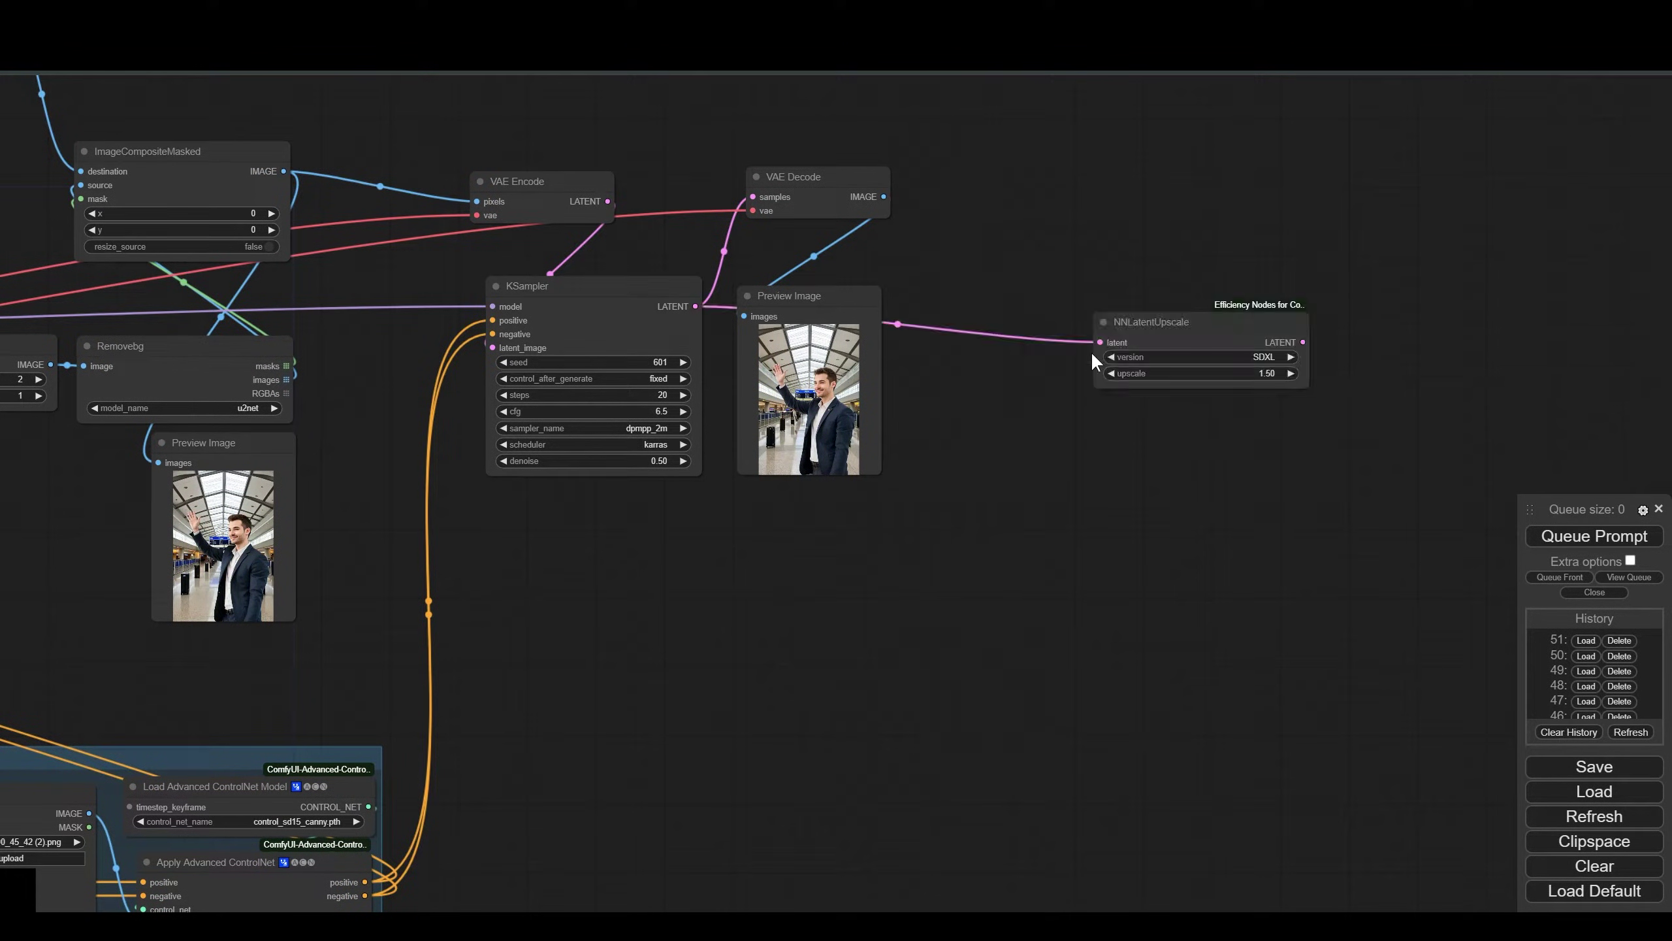
left_click_drag(1120, 327, 954, 283)
left_click(1125, 311)
scroll(997, 385, "down", 2)
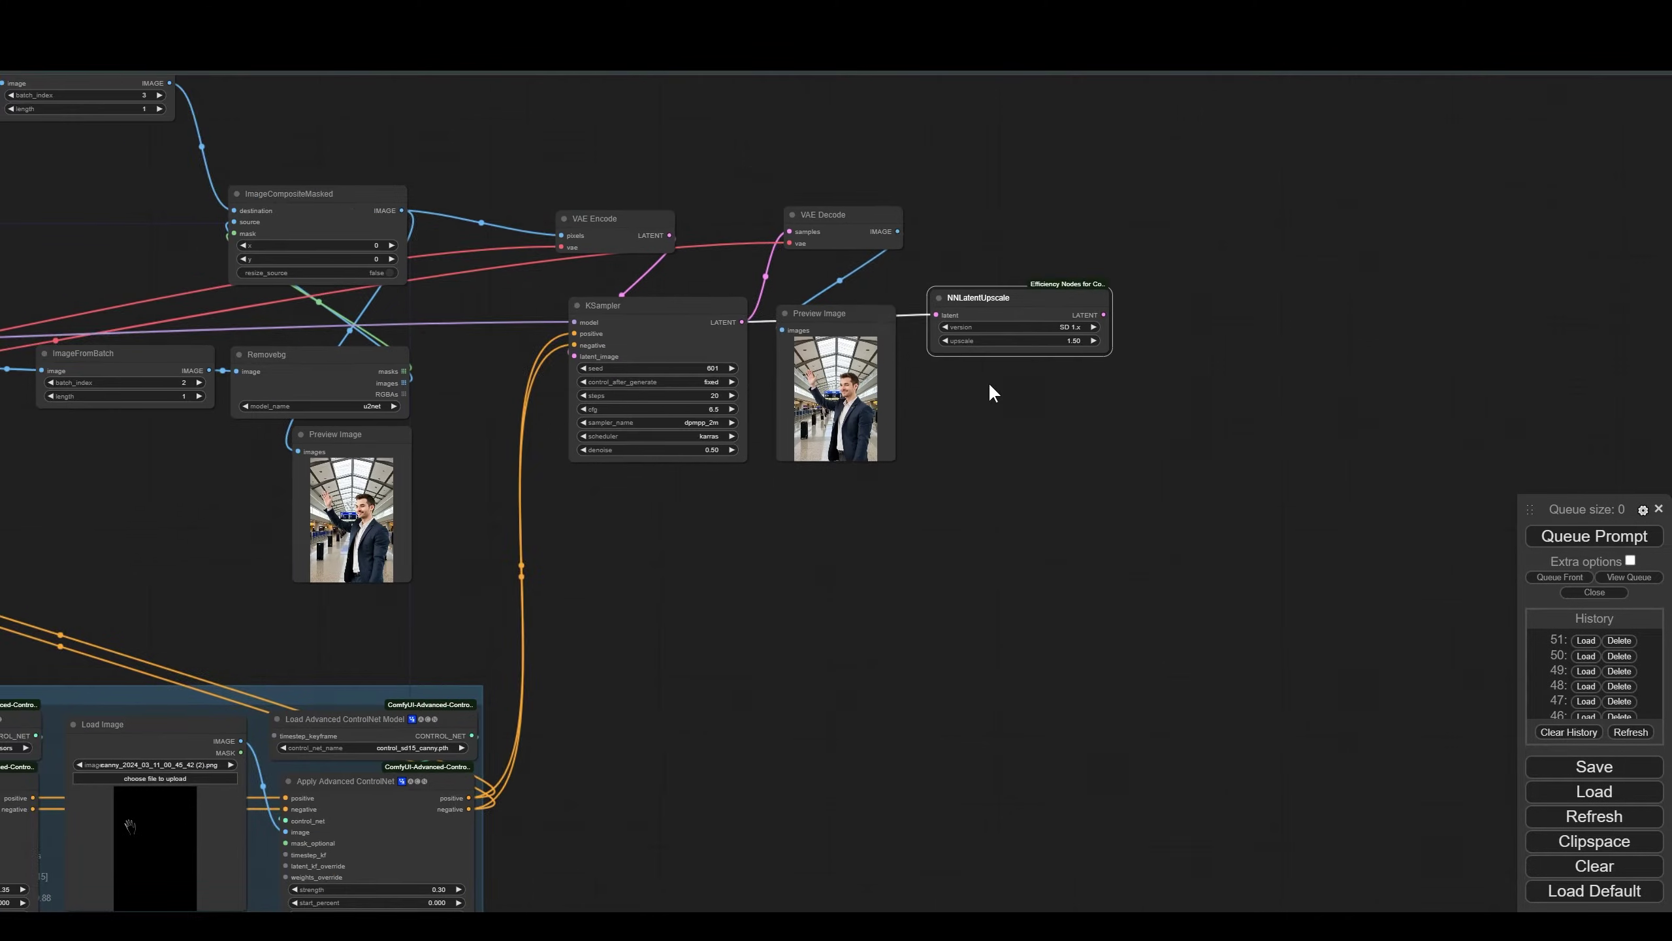
Step: Duplicate the second-pass KSampler, VAE Decode and Preview Image with their connections and feed NNLatentUpscale into the copied KSampler's latent_image
left_click_drag(996, 385, 957, 392)
left_click_drag(672, 184, 807, 402)
key("ctrl+c")
key("ctrl+shift+v")
left_click_drag(1071, 377, 1198, 308)
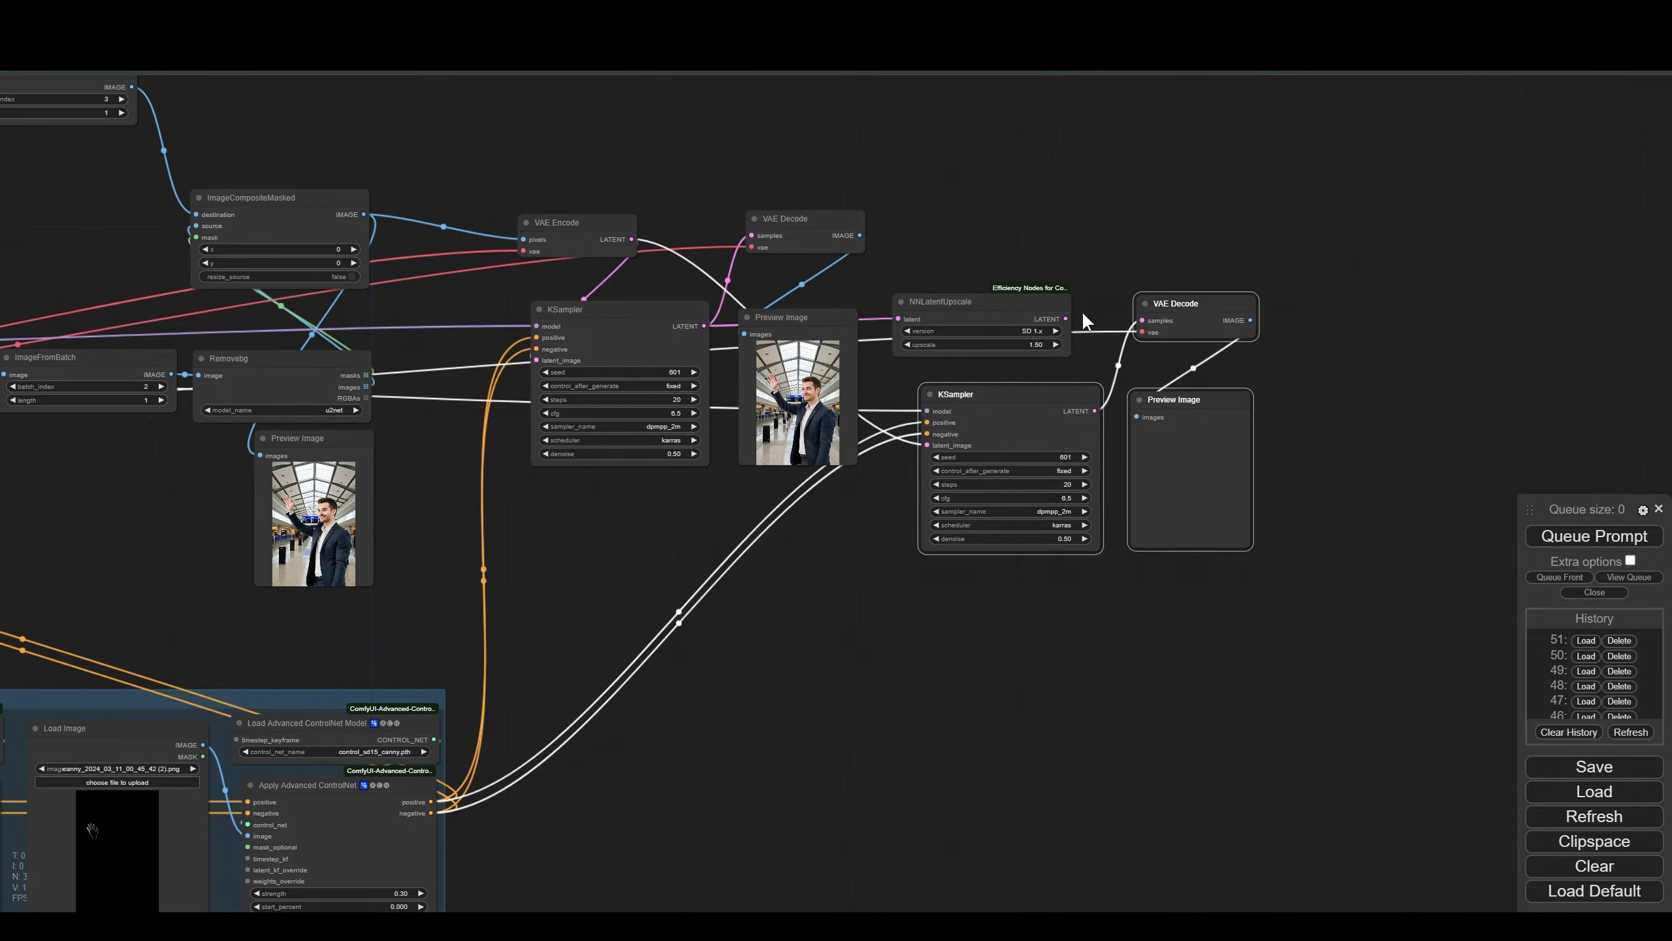
left_click_drag(1066, 319, 928, 445)
Step: Move the upscaling nodes farther along, set their KSampler to seed 602 and denoise 0.65, and queue the workflow
left_click_drag(961, 242, 1205, 496)
left_click_drag(1030, 304, 1239, 262)
left_click_drag(1377, 452, 1079, 461)
scroll(963, 438, "up", 7)
scroll(920, 565, "down", 4)
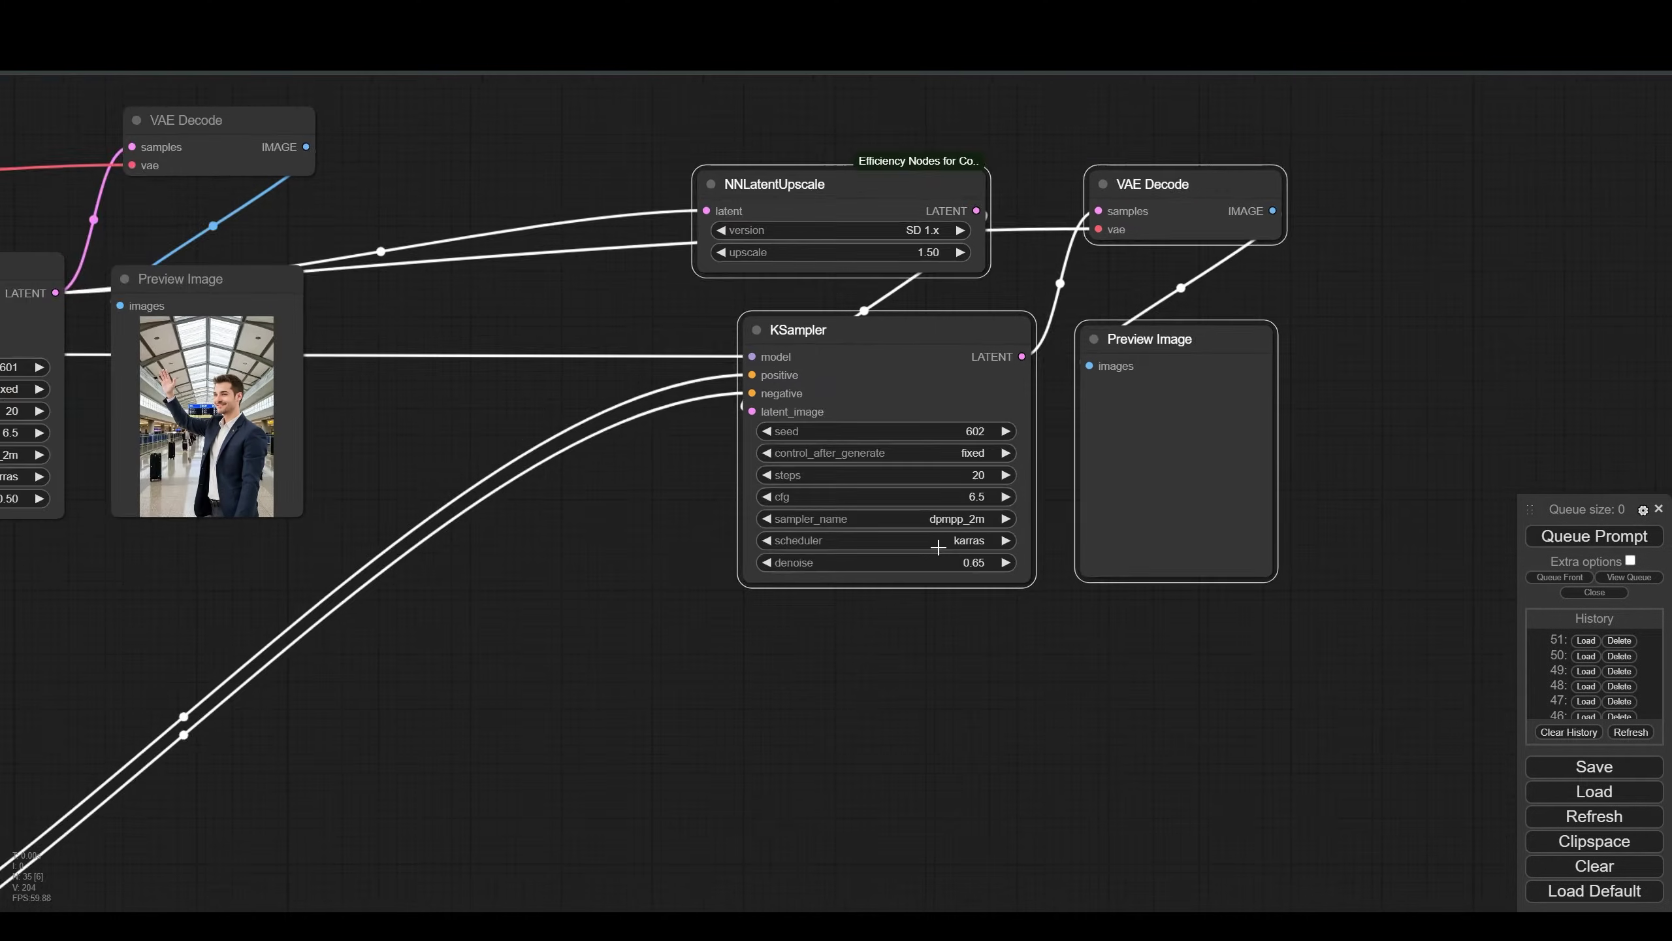
left_click(1622, 544)
Step: Add a Load Image node beside the upscaled image's preview
scroll(629, 490, "down", 1)
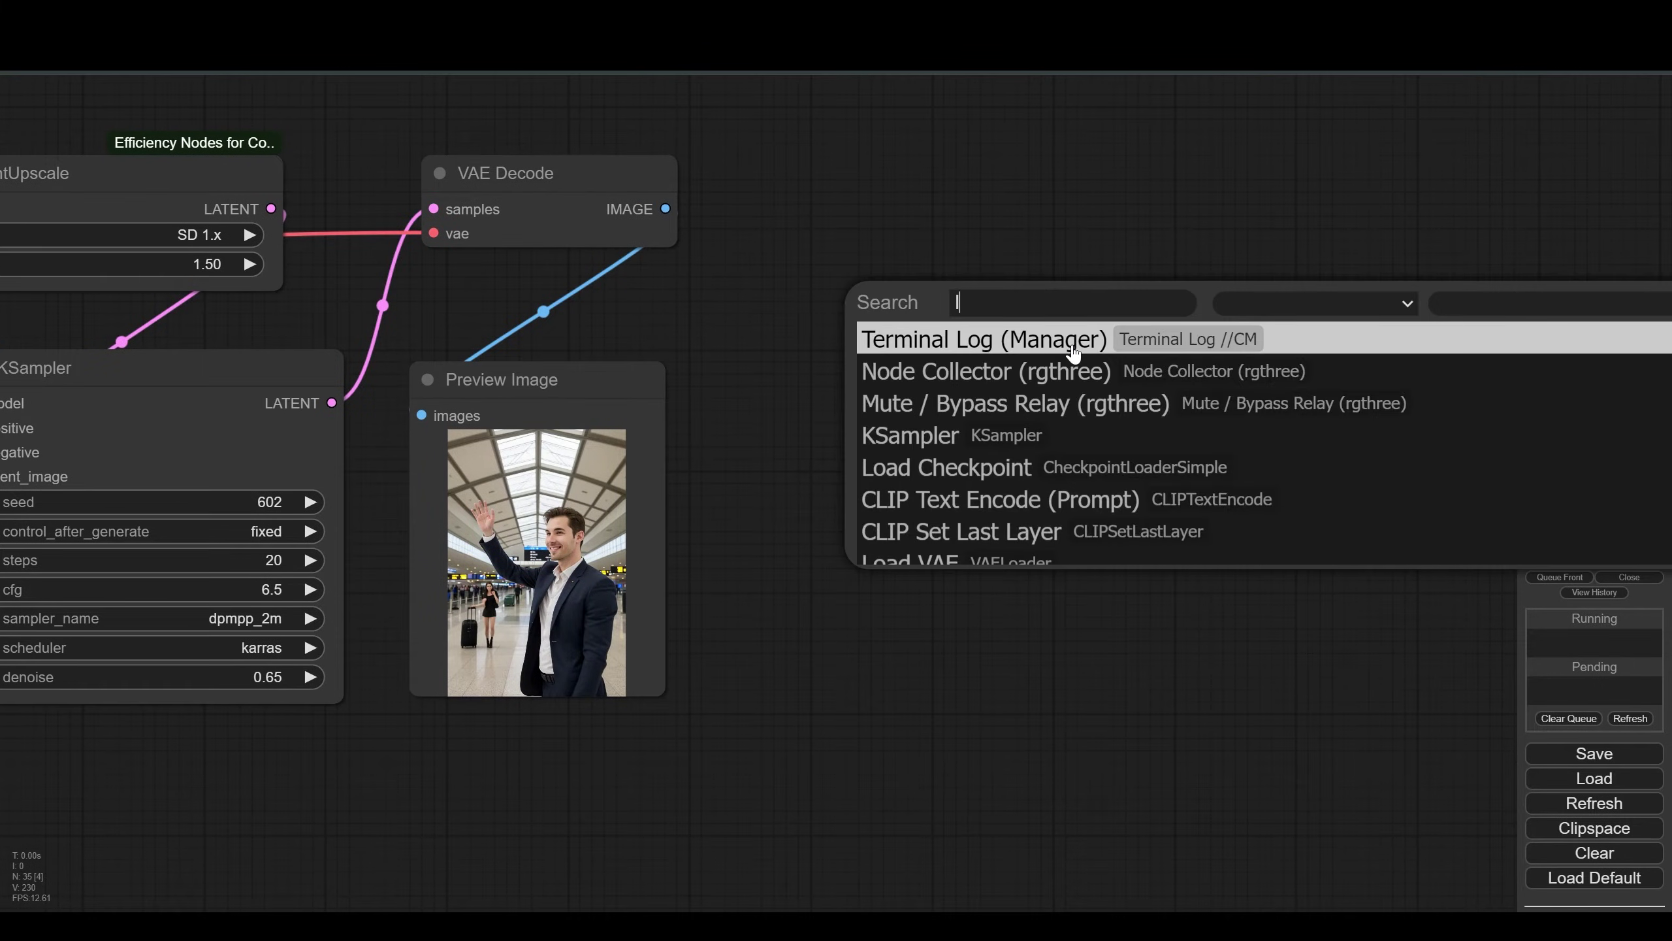
type("load")
key("Down")
key("Down")
key("Return")
Step: Copy the upscaled preview image through Clipspace and paste it into the Load Image node
right_click(538, 492)
left_click(566, 675)
right_click(1070, 566)
left_click(1083, 697)
Step: Mask the background woman and the suitcase in the MaskEditor and save the mask to the Load Image node
scroll(1096, 571, "up", 3)
right_click(1096, 590)
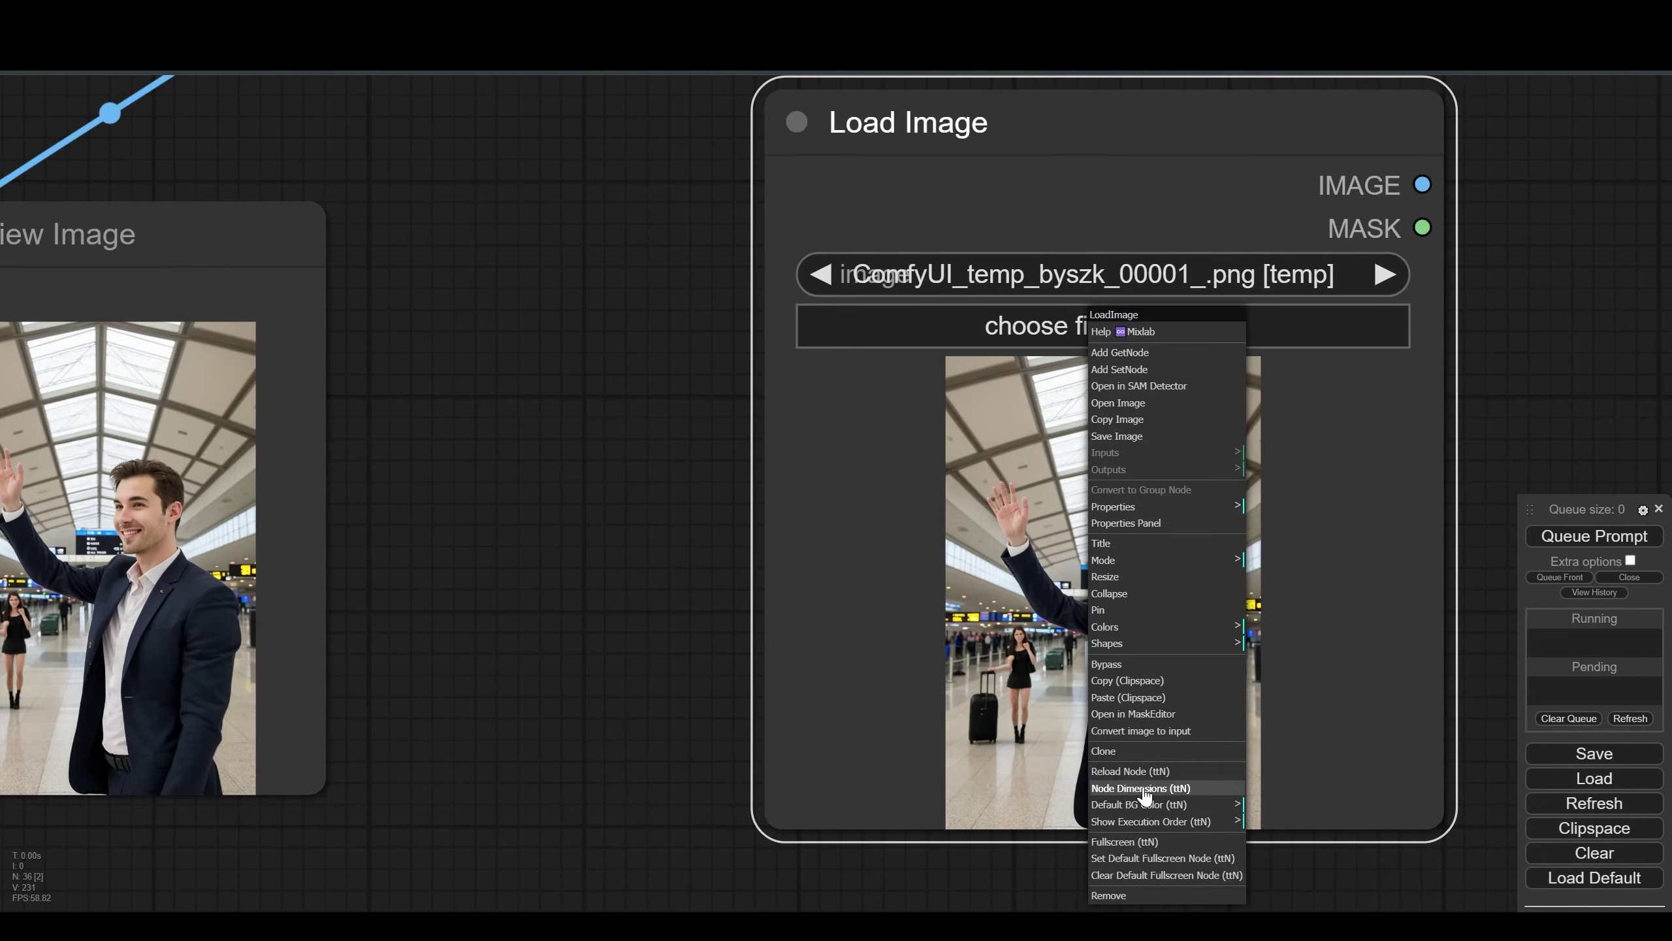
left_click(1133, 713)
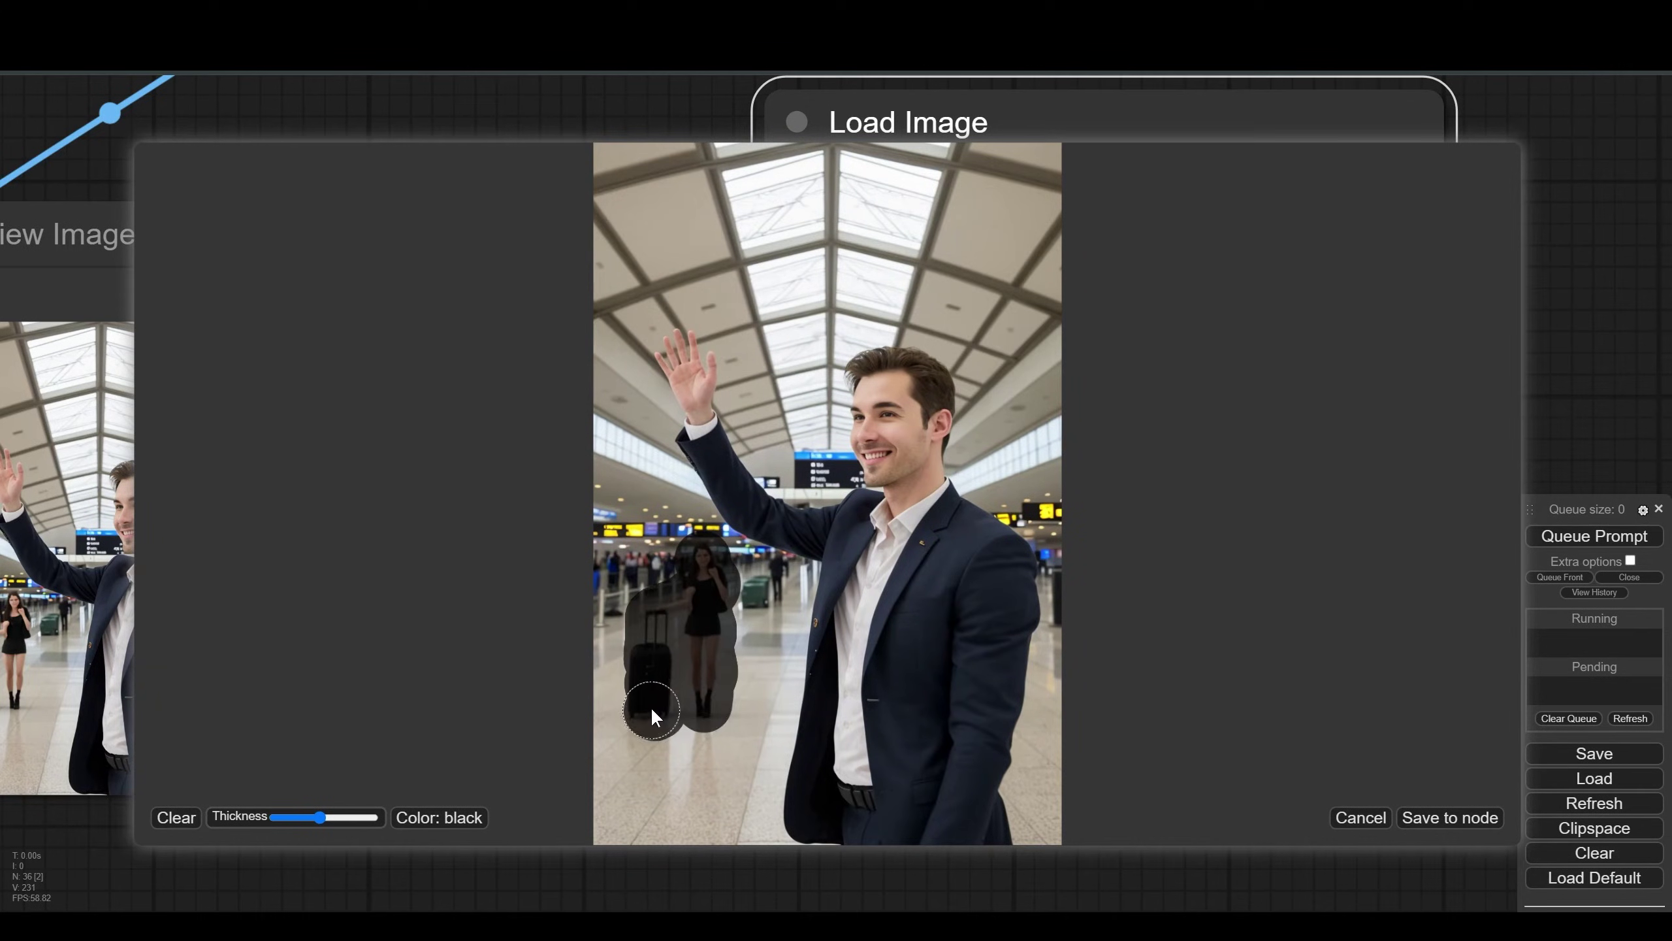
left_click(1429, 817)
Step: Add a LaMa Remove Object node and connect Load Image's IMAGE and MASK outputs to it
scroll(1197, 531, "down", 6)
left_click_drag(1422, 395, 942, 451)
left_click_drag(845, 391, 1017, 377)
left_click(1057, 399)
type("remove")
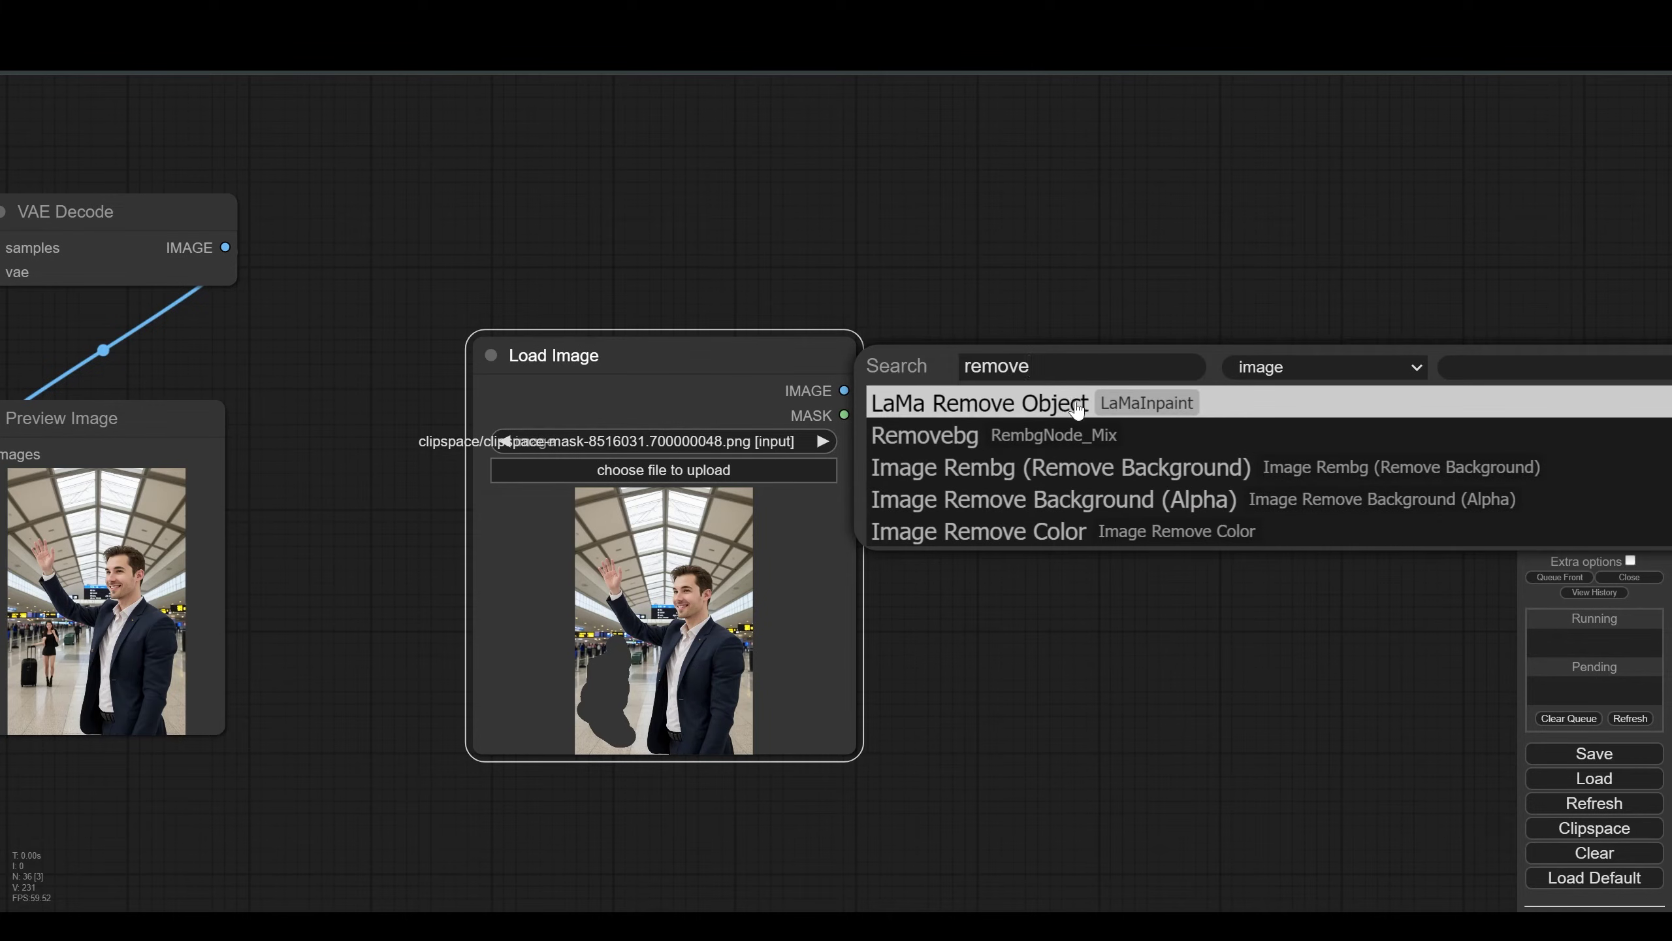
left_click(1074, 403)
left_click_drag(844, 415, 972, 410)
Step: Add a Preview Image node to the LaMa Remove Object output and queue the workflow
left_click_drag(1331, 385, 1144, 487)
left_click(1140, 597)
scroll(1142, 623, "up", 4)
scroll(1142, 620, "down", 5)
left_click(1595, 536)
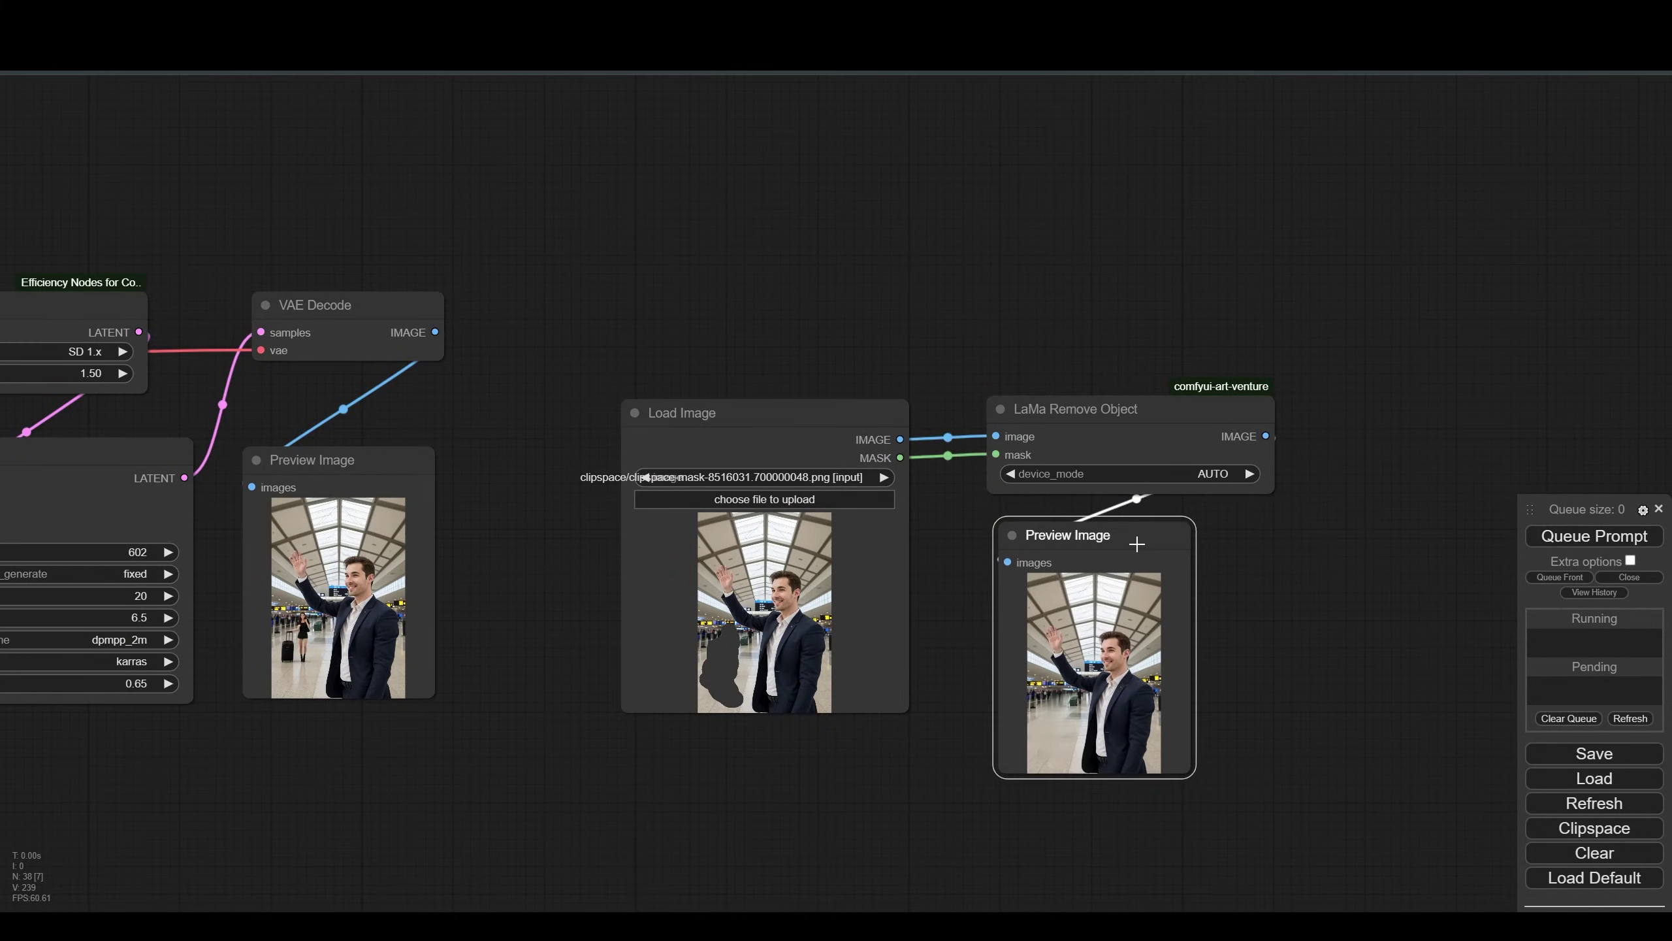